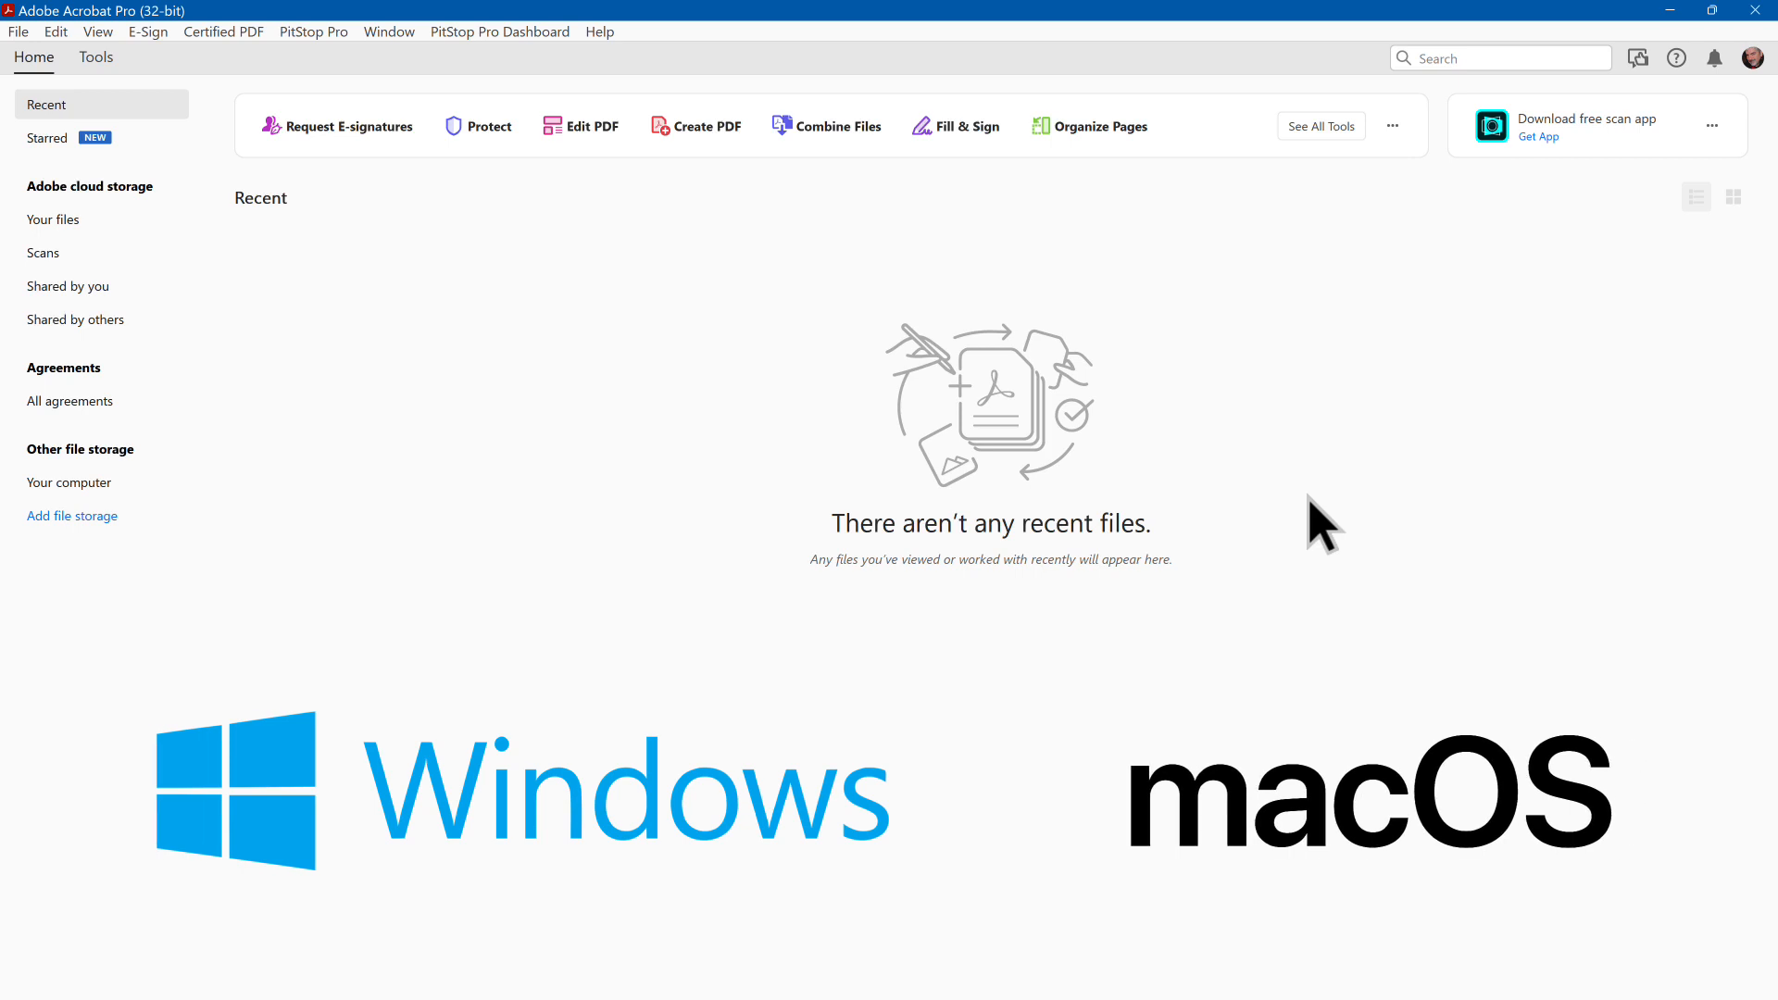
# - Show the full tools overview and check that the Tools Pane is enabled in the Show/Hide options
pyautogui.click(95, 58)
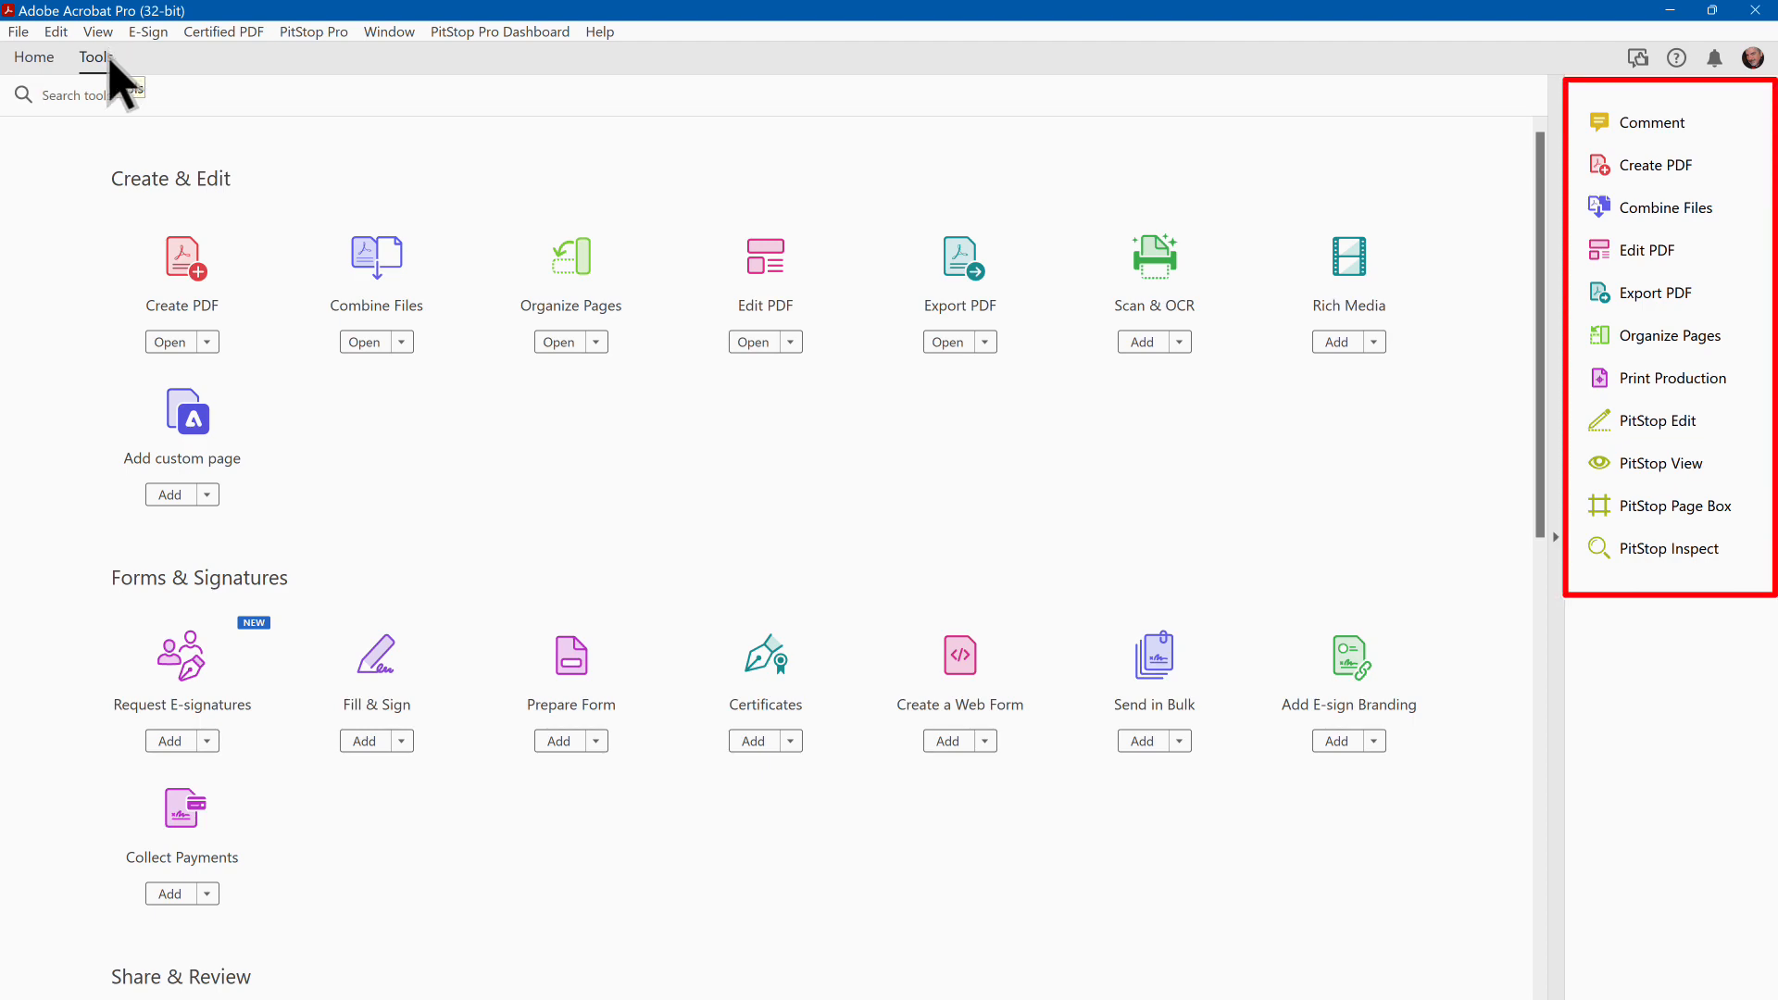
pyautogui.click(98, 32)
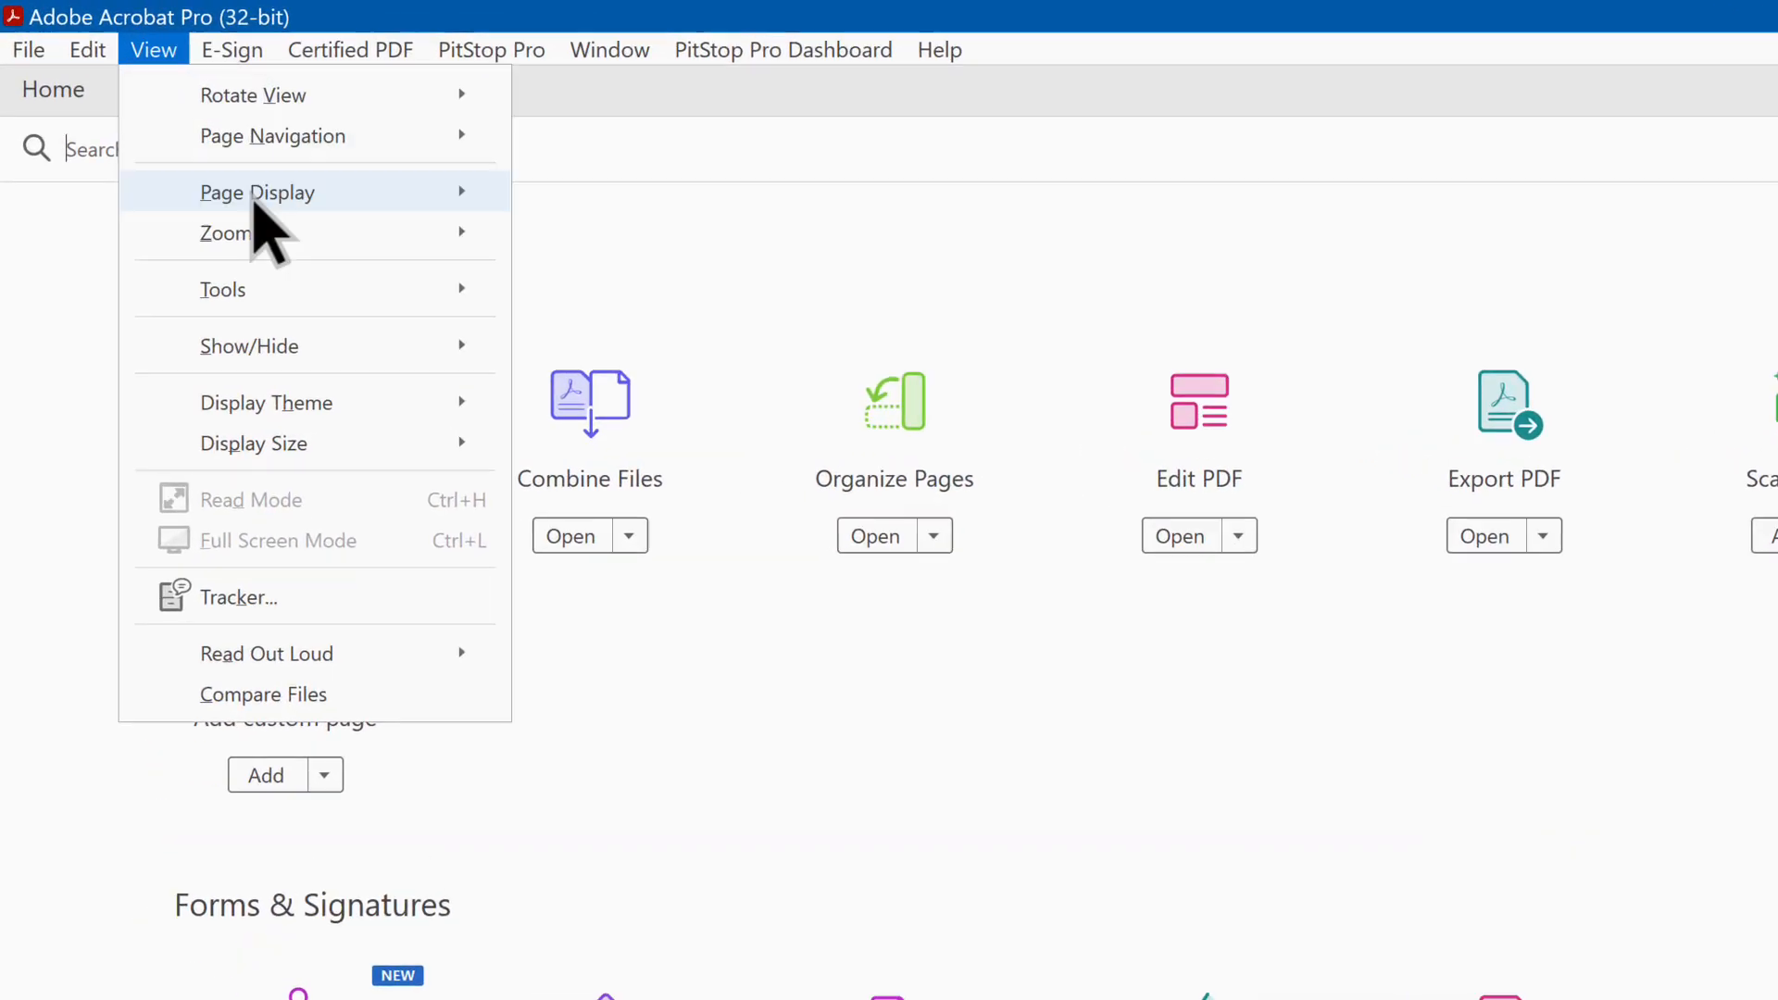
pyautogui.moveTo(394, 341)
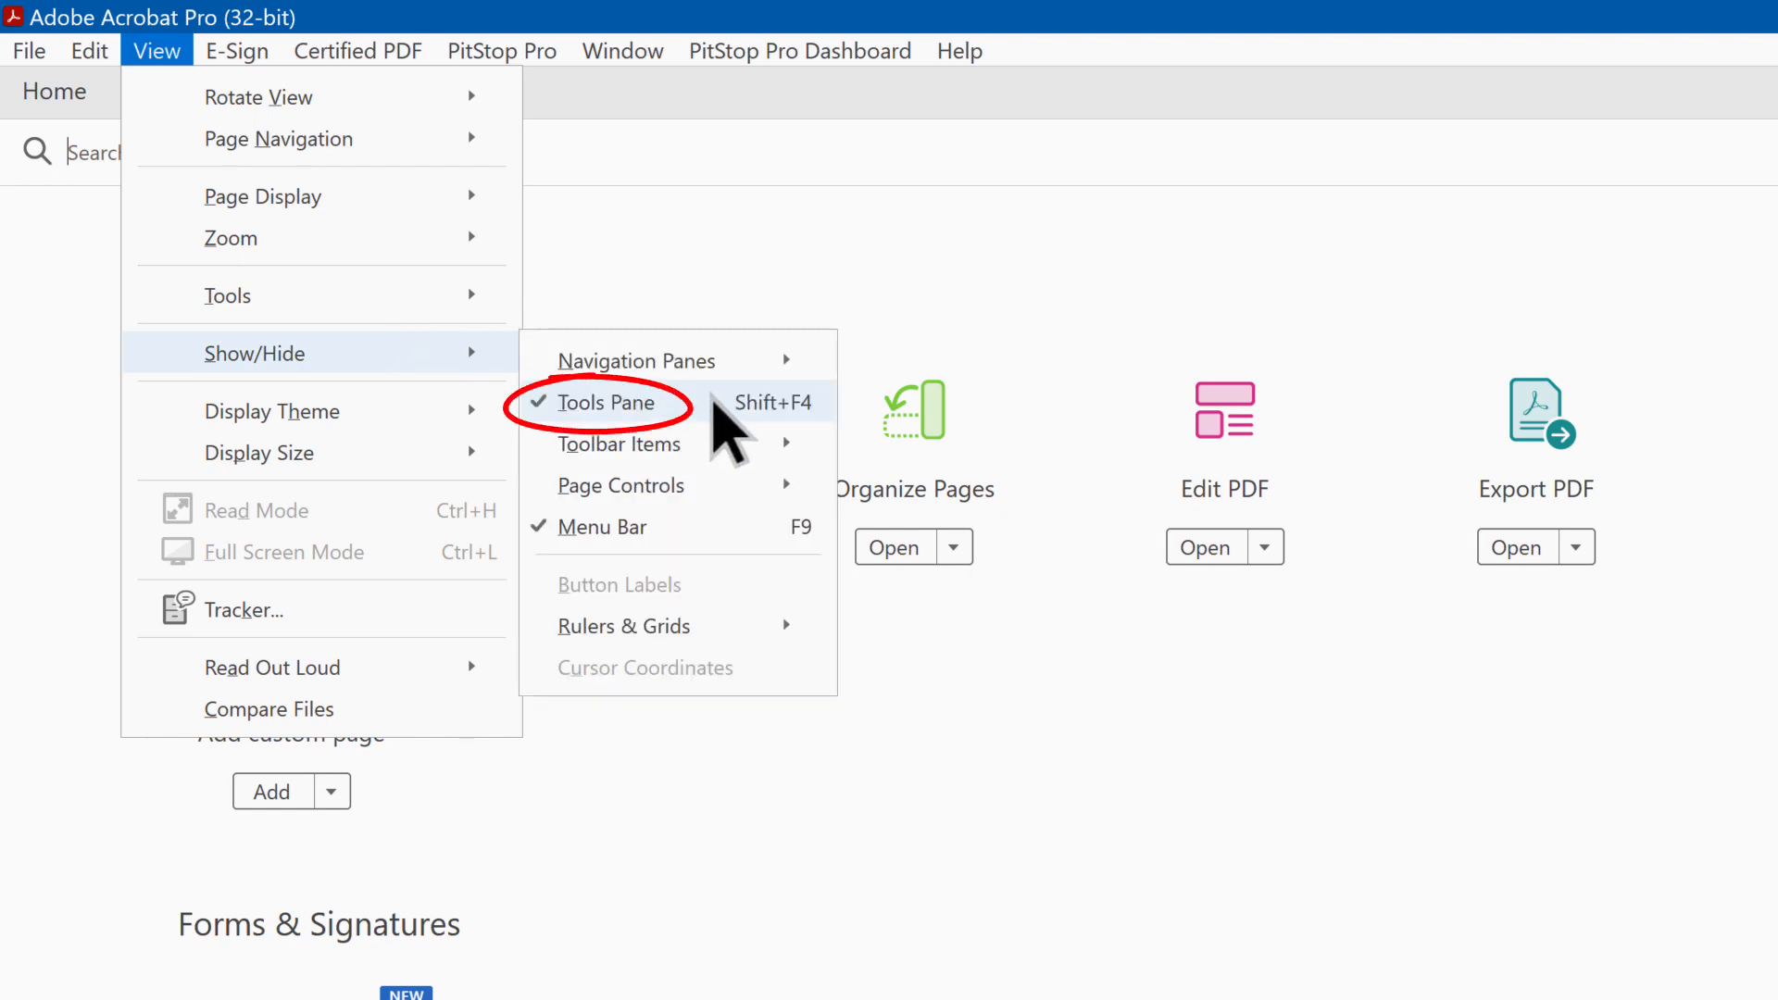
pyautogui.click(1046, 678)
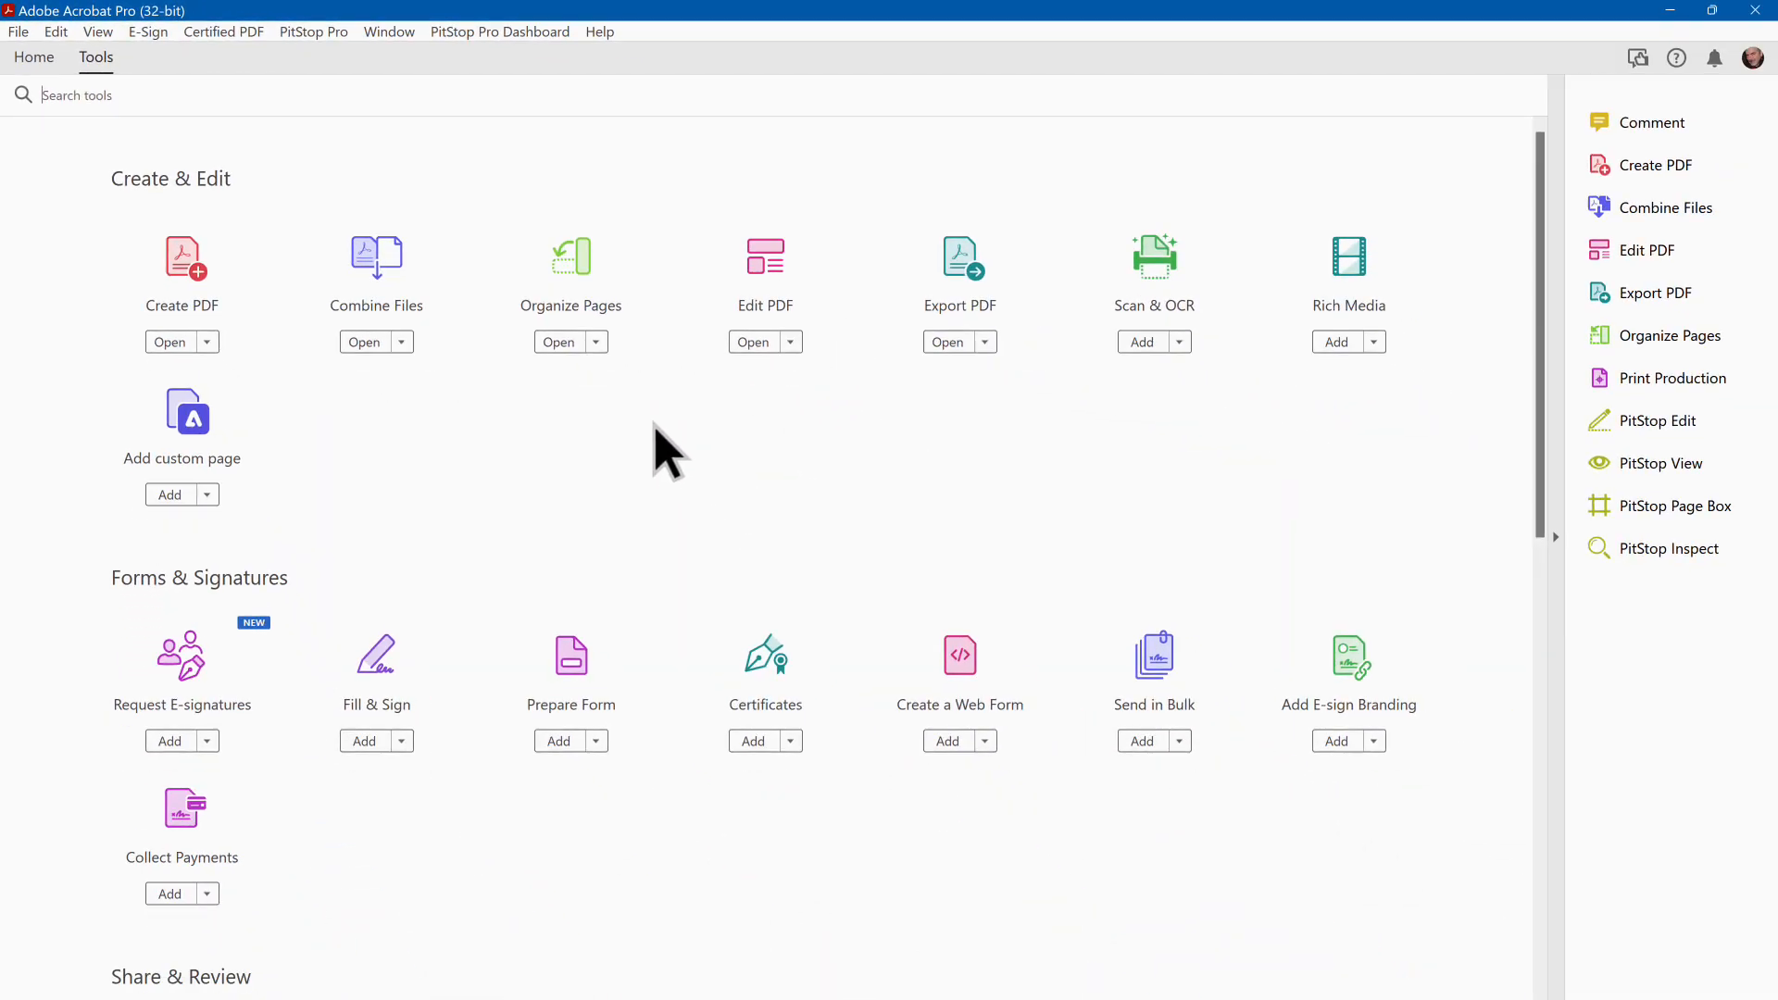
# - Add the Action Wizard tool to the Tools Pane and move it above Comment as the first entry
pyautogui.scroll(-10, 667, 454)
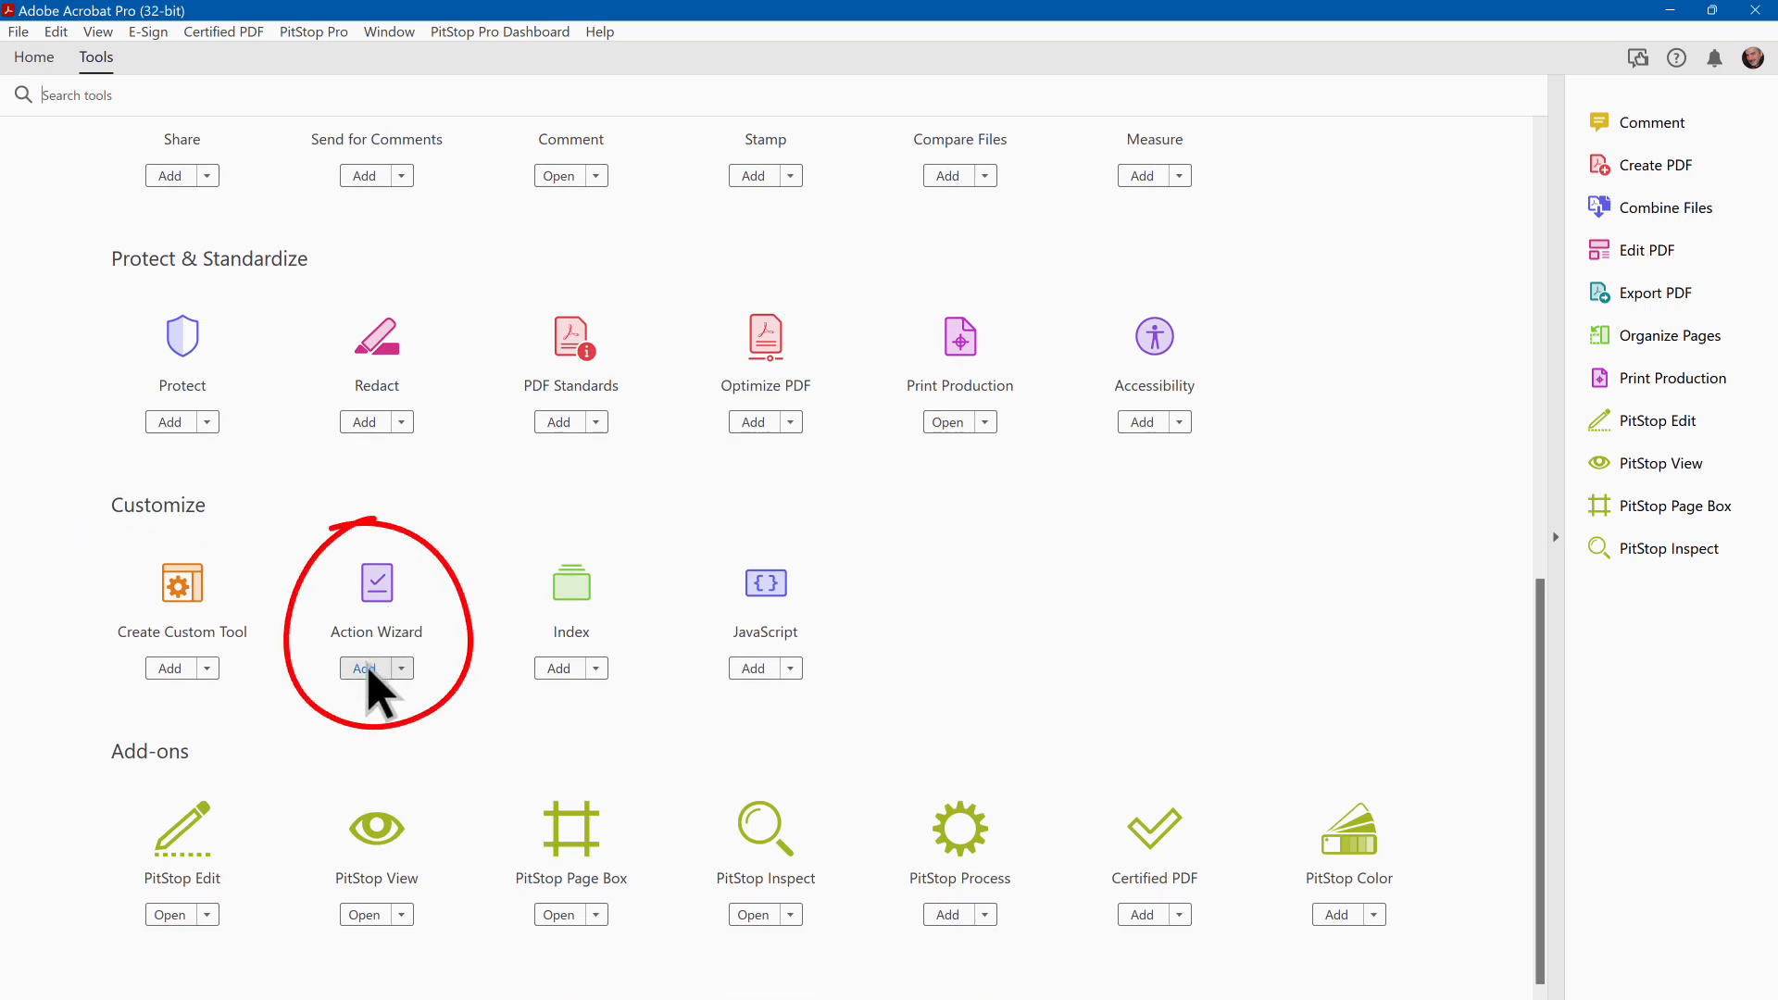
pyautogui.click(364, 668)
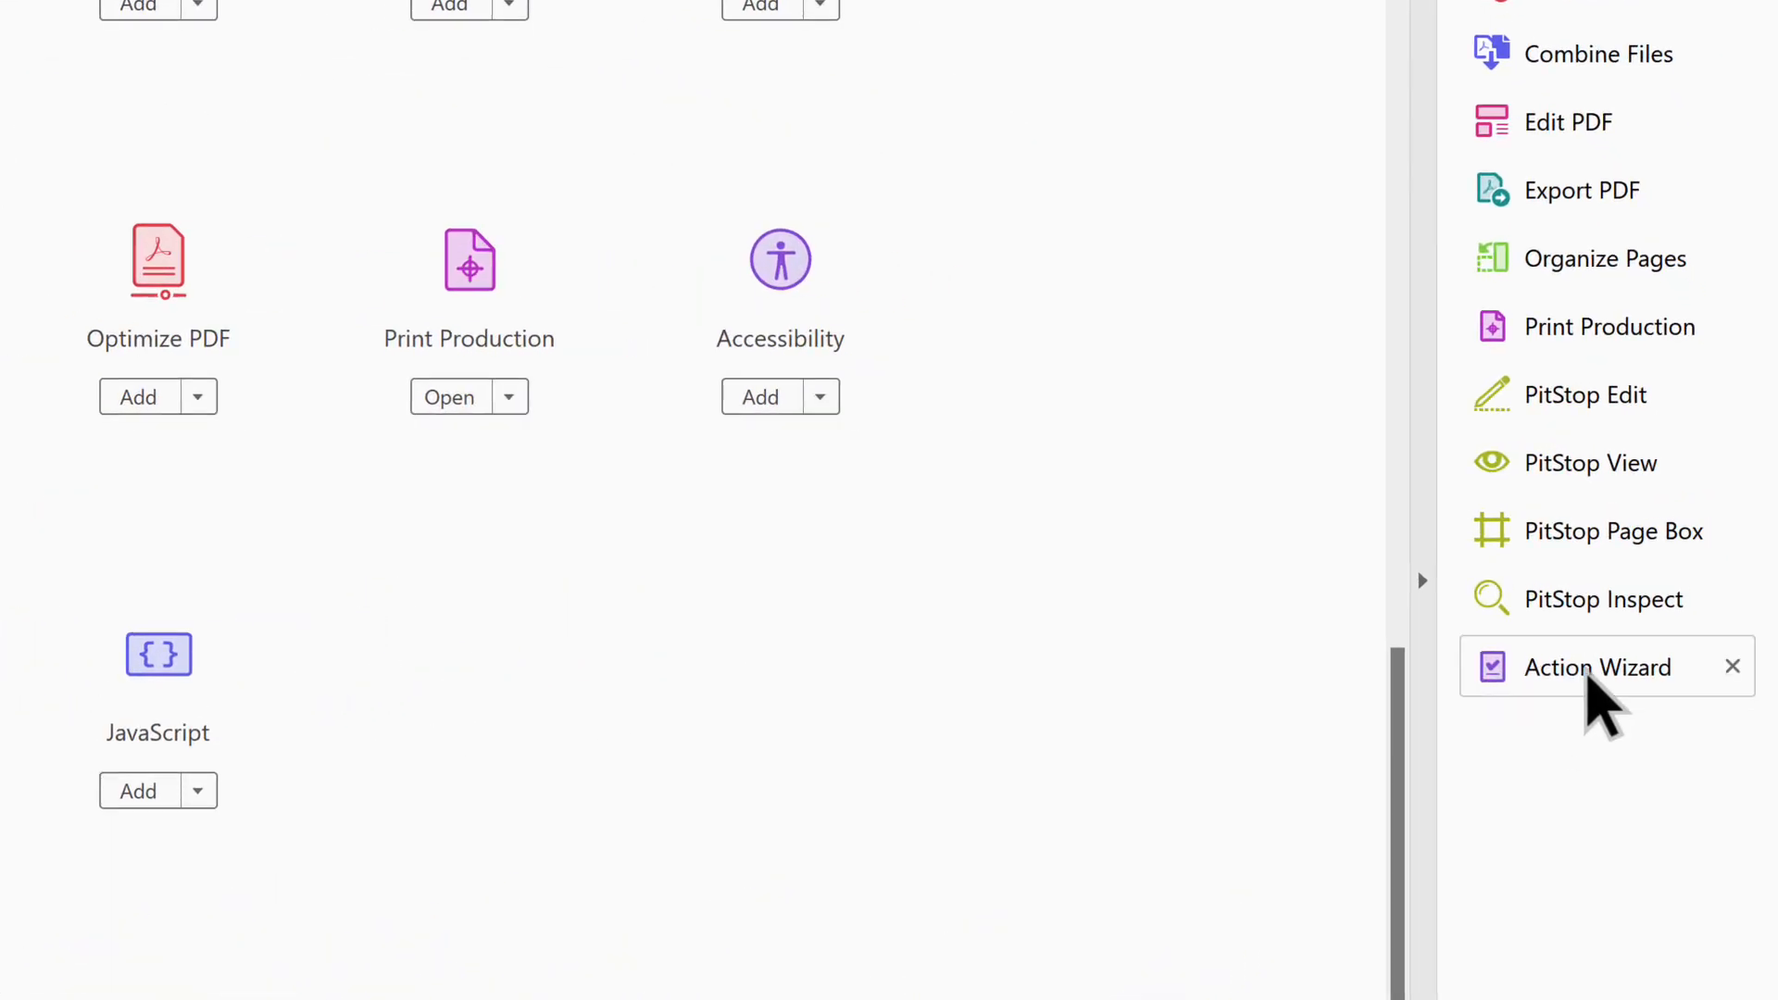
pyautogui.moveTo(1590, 678); pyautogui.dragTo(1614, 2)
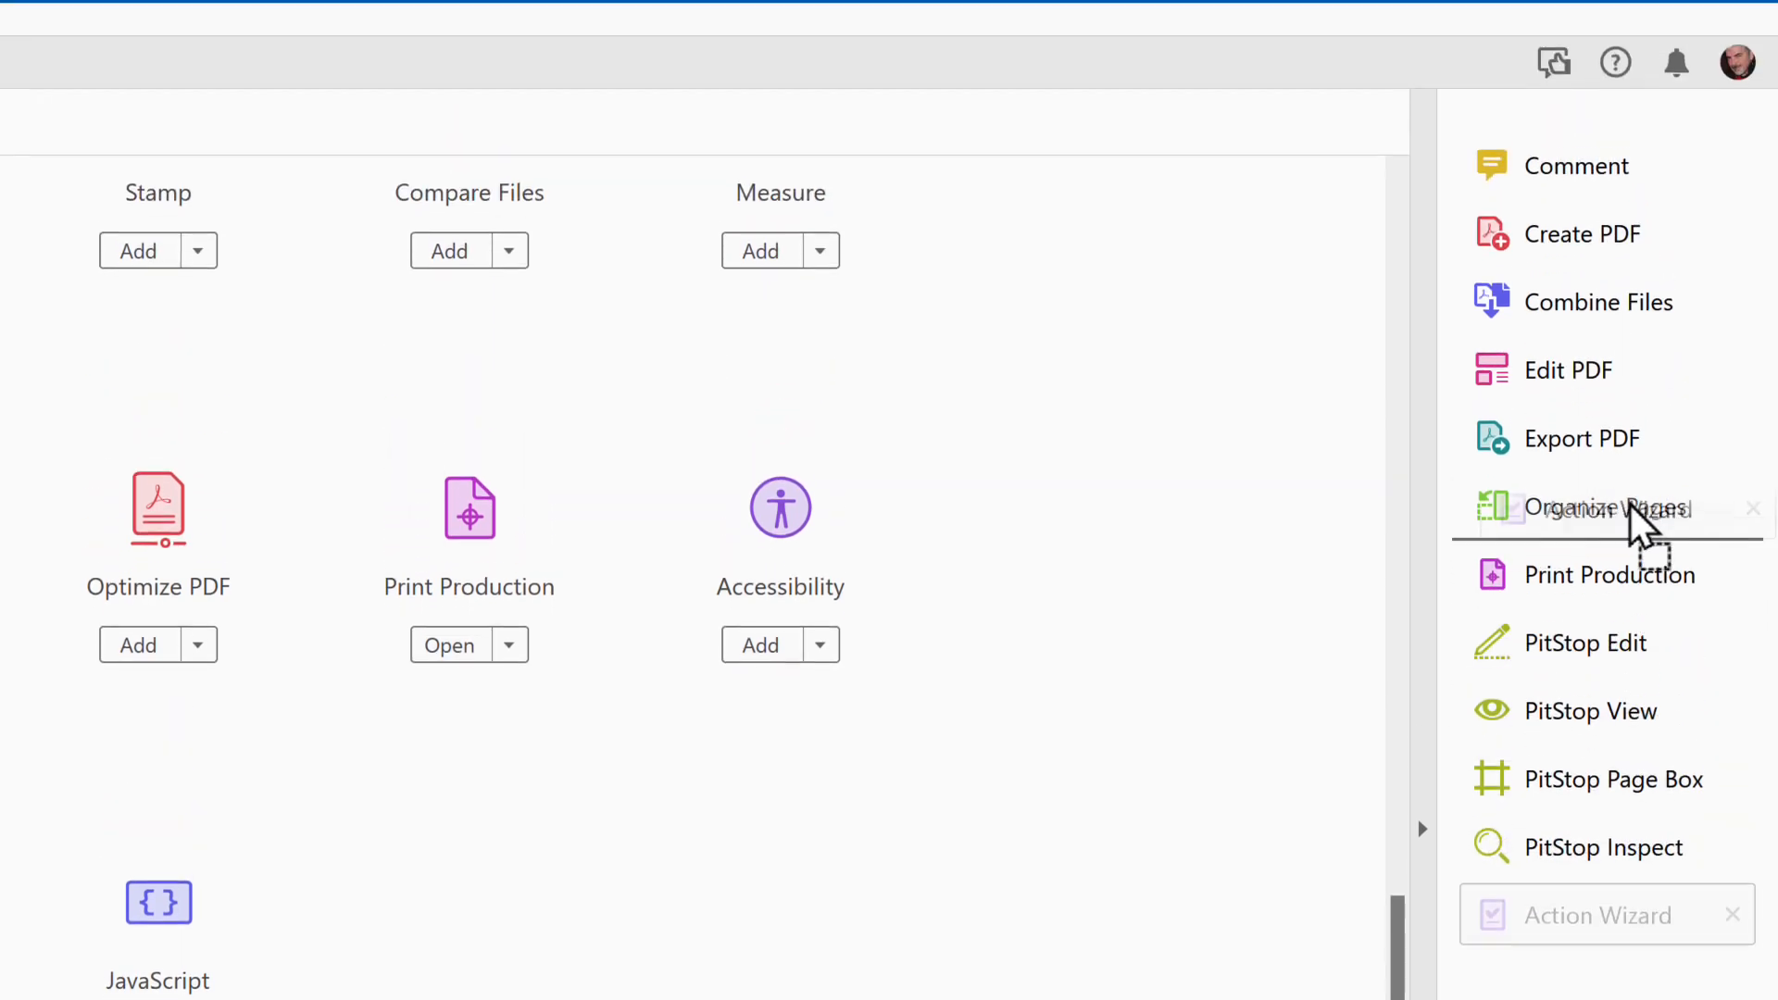
pyautogui.moveTo(1613, 273); pyautogui.dragTo(1625, 183)
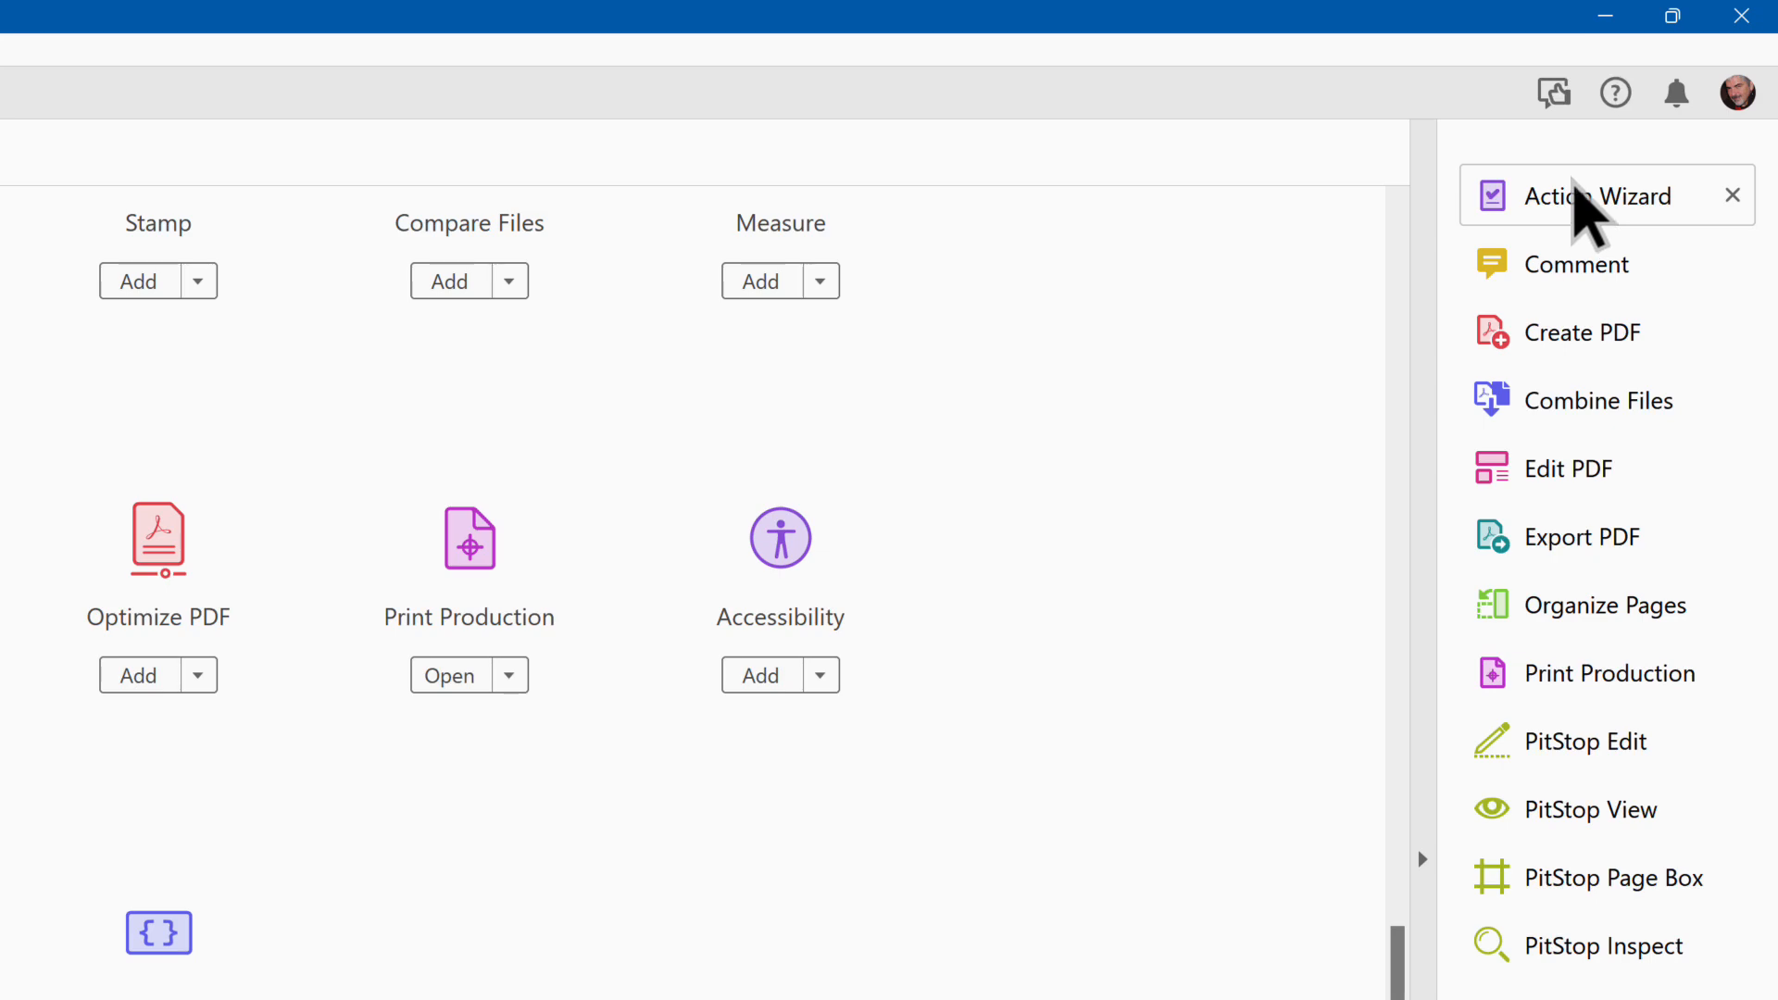
# - Start a new action in the Action Wizard and add a Save step to it
pyautogui.click(1574, 185)
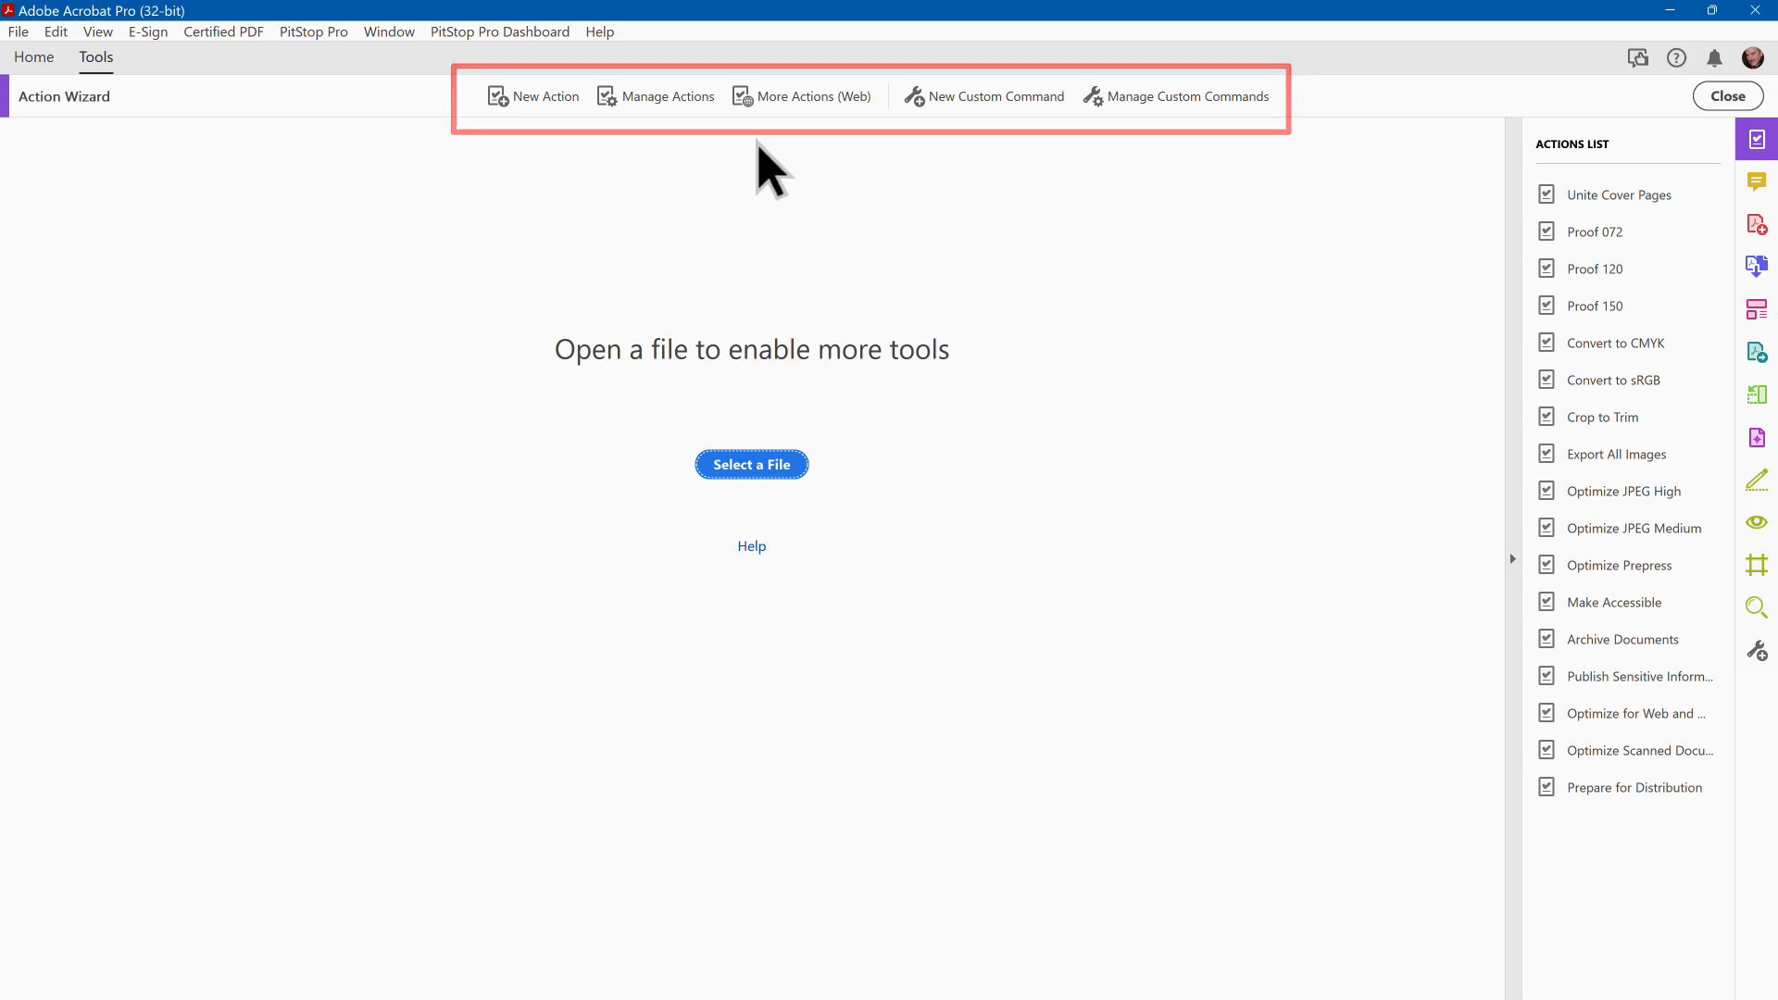
pyautogui.click(546, 97)
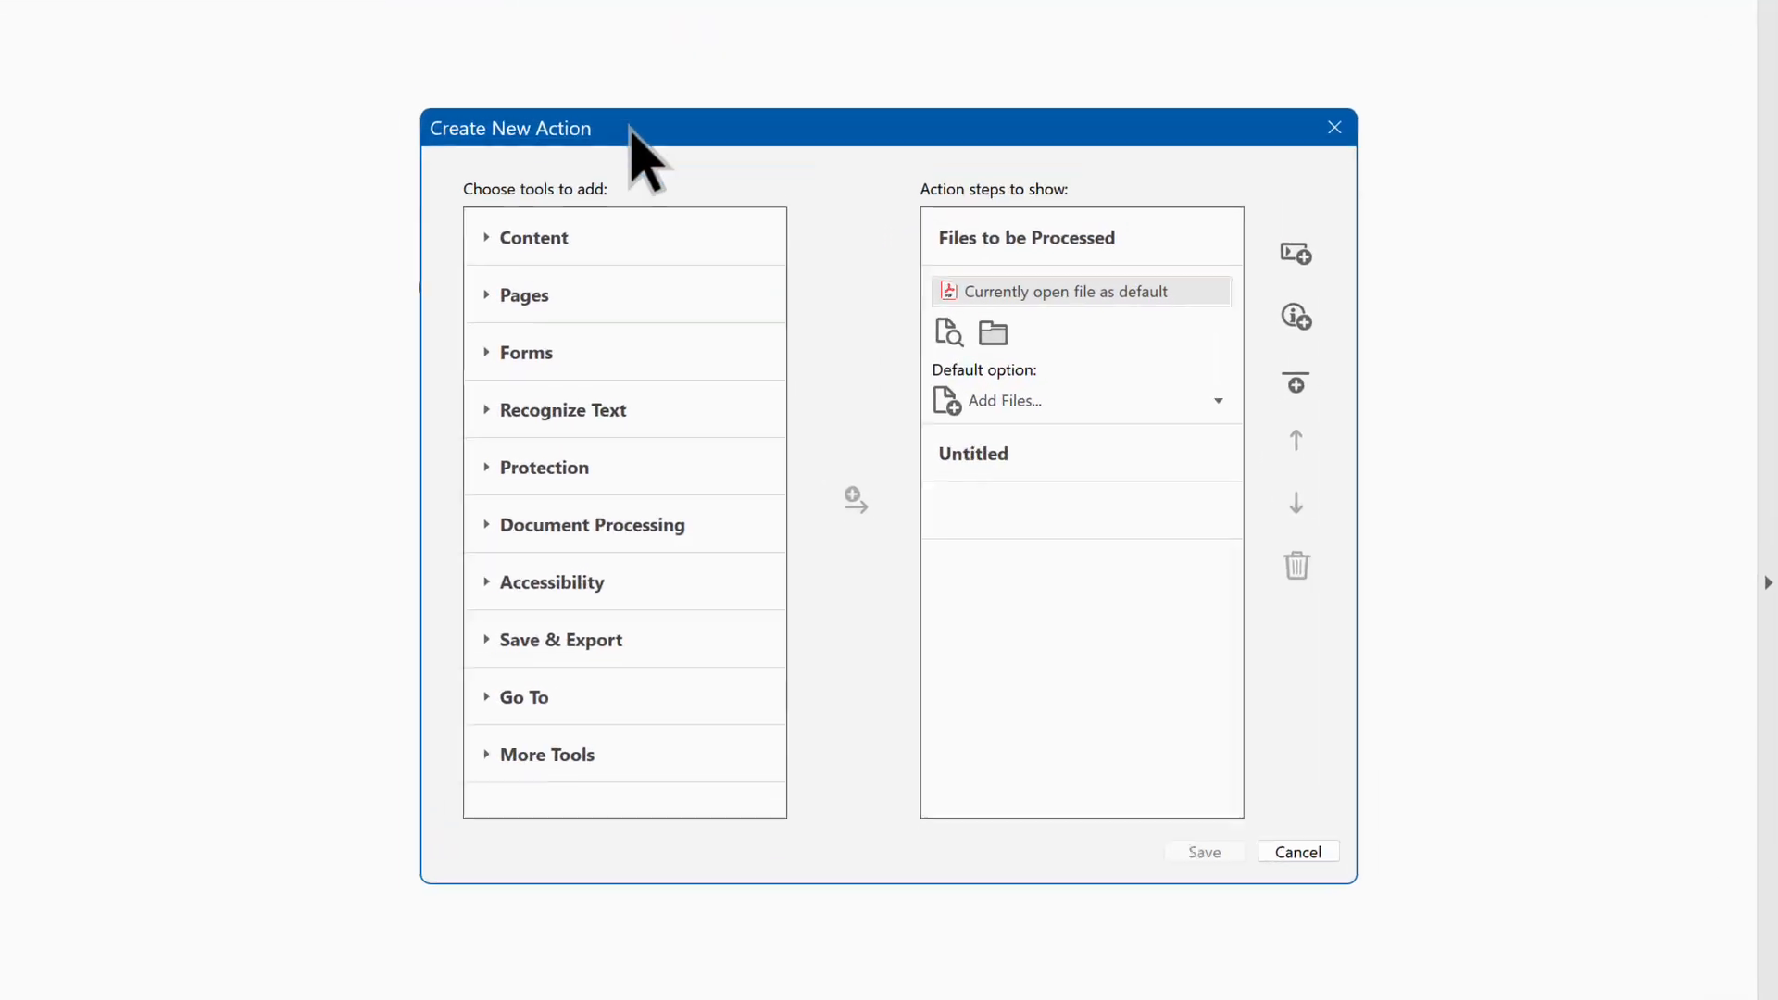
pyautogui.click(635, 635)
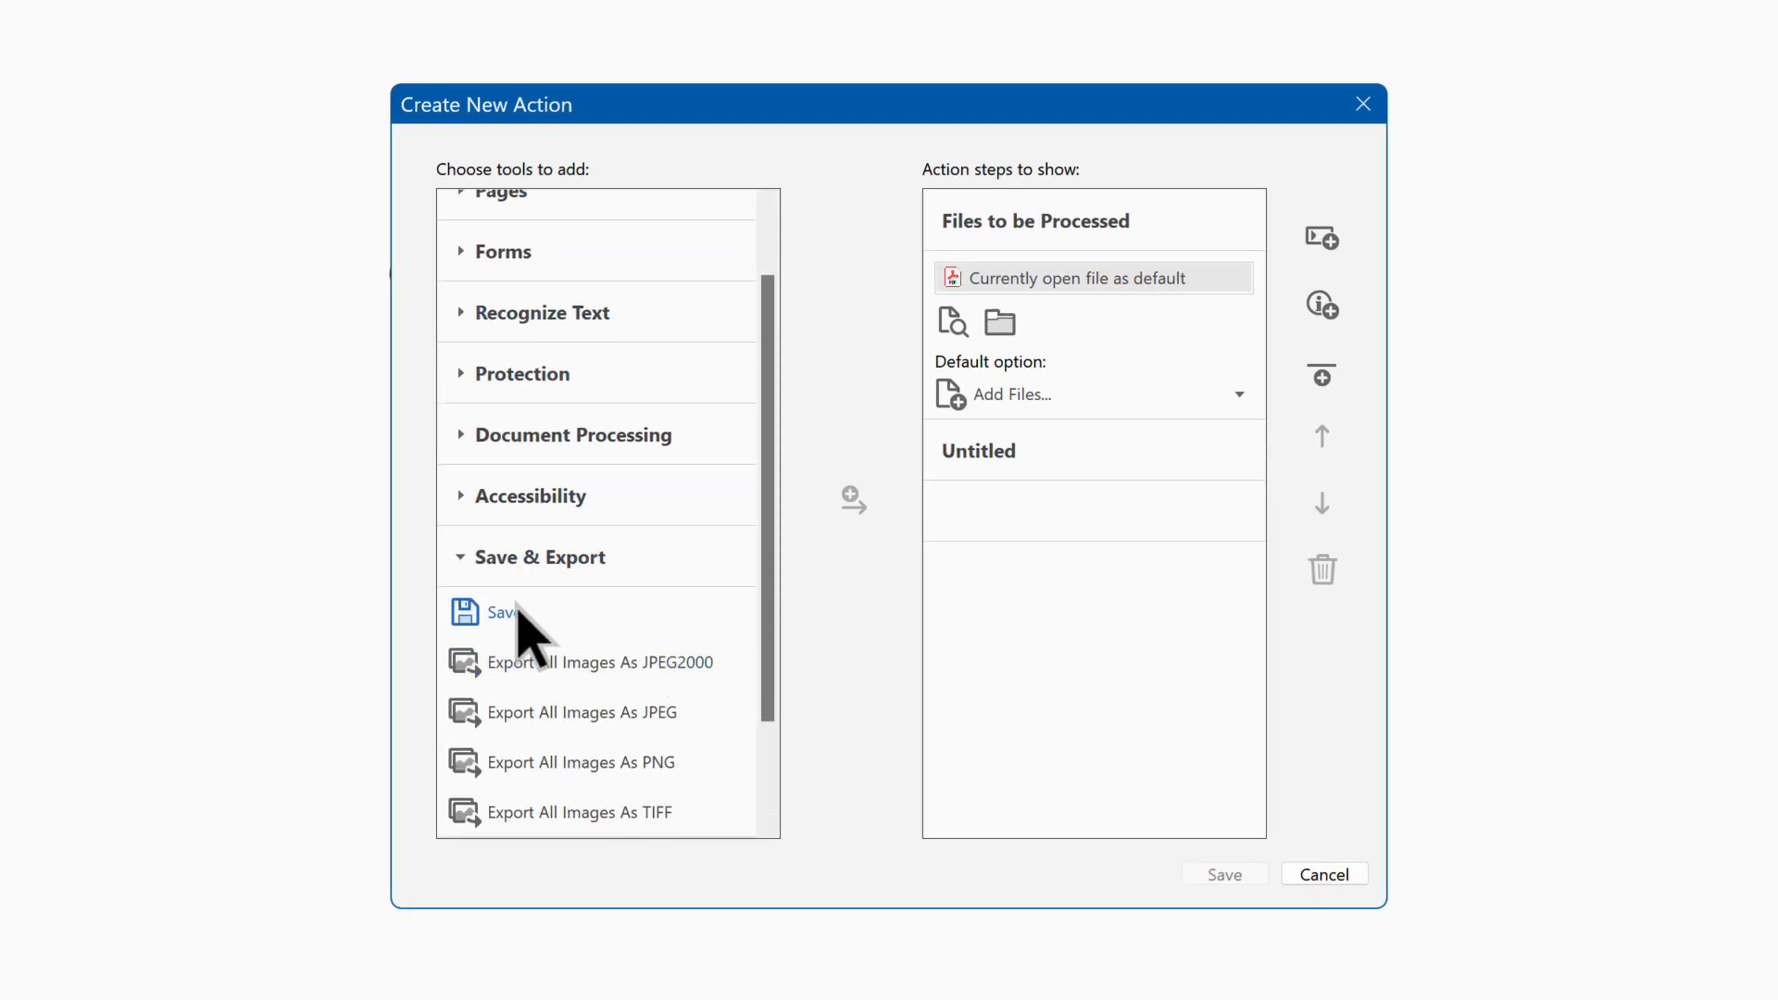
pyautogui.click(858, 503)
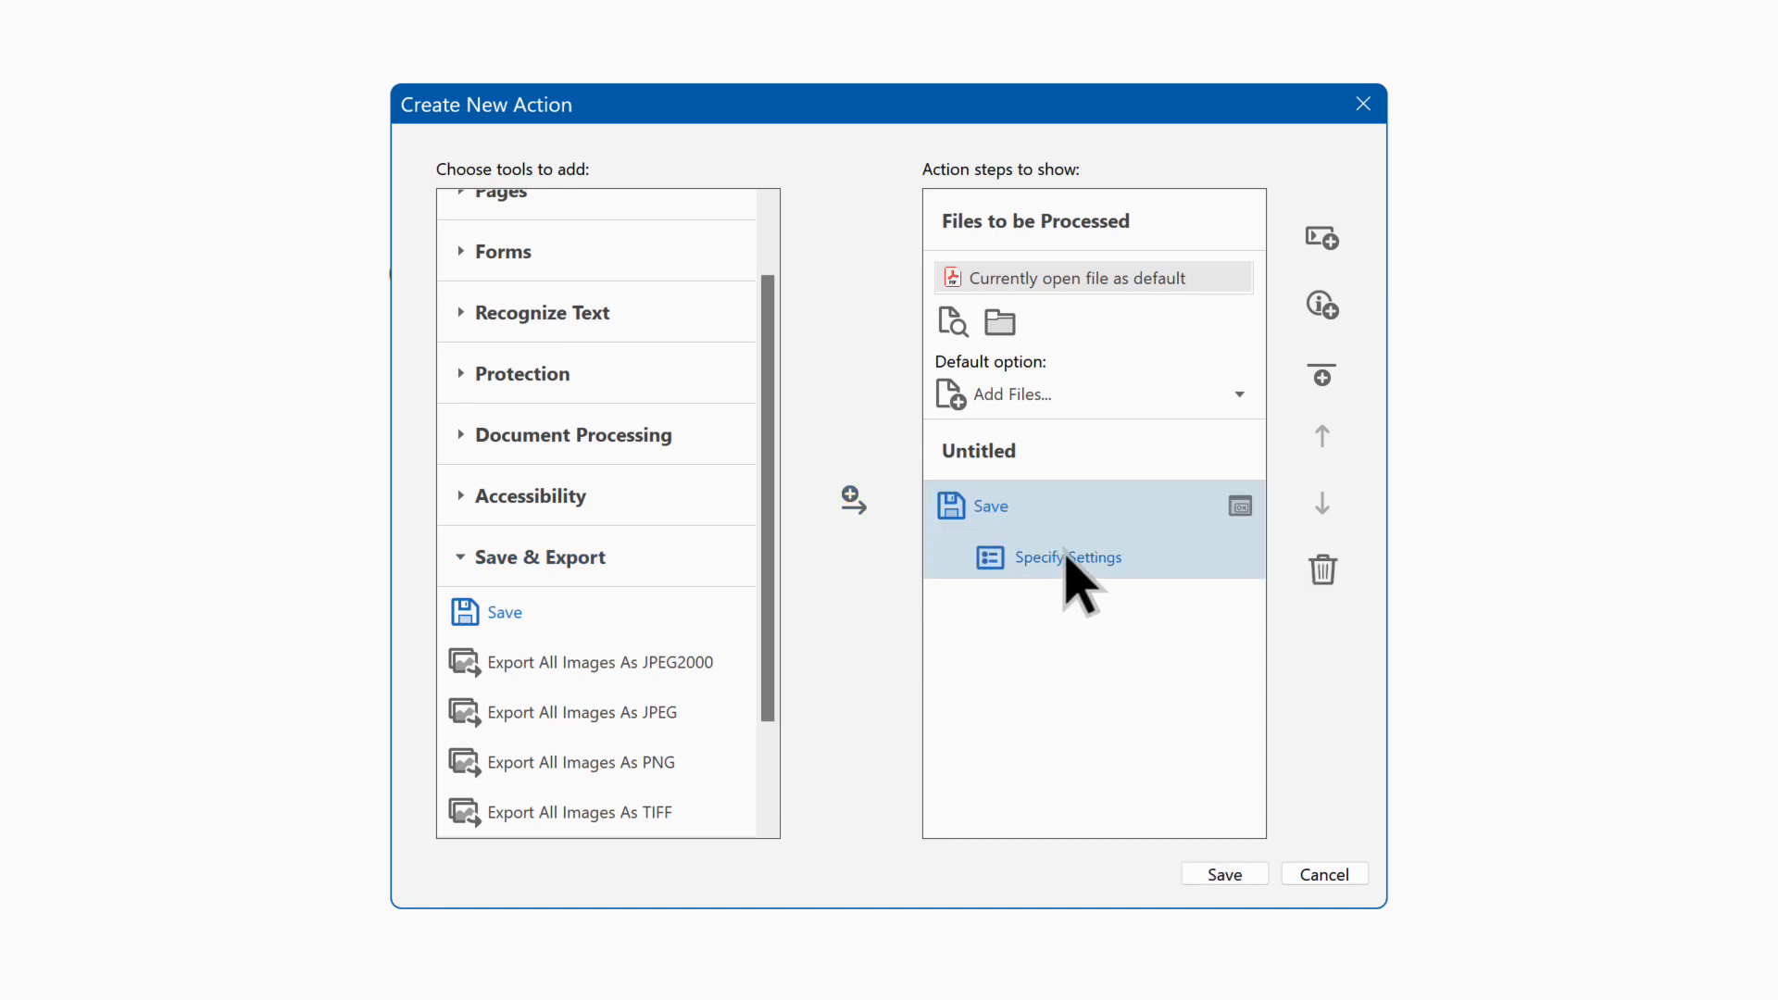
# - Configure the Save step to insert "-pp" after the original file names and enable the PDF Optimizer
pyautogui.click(1070, 557)
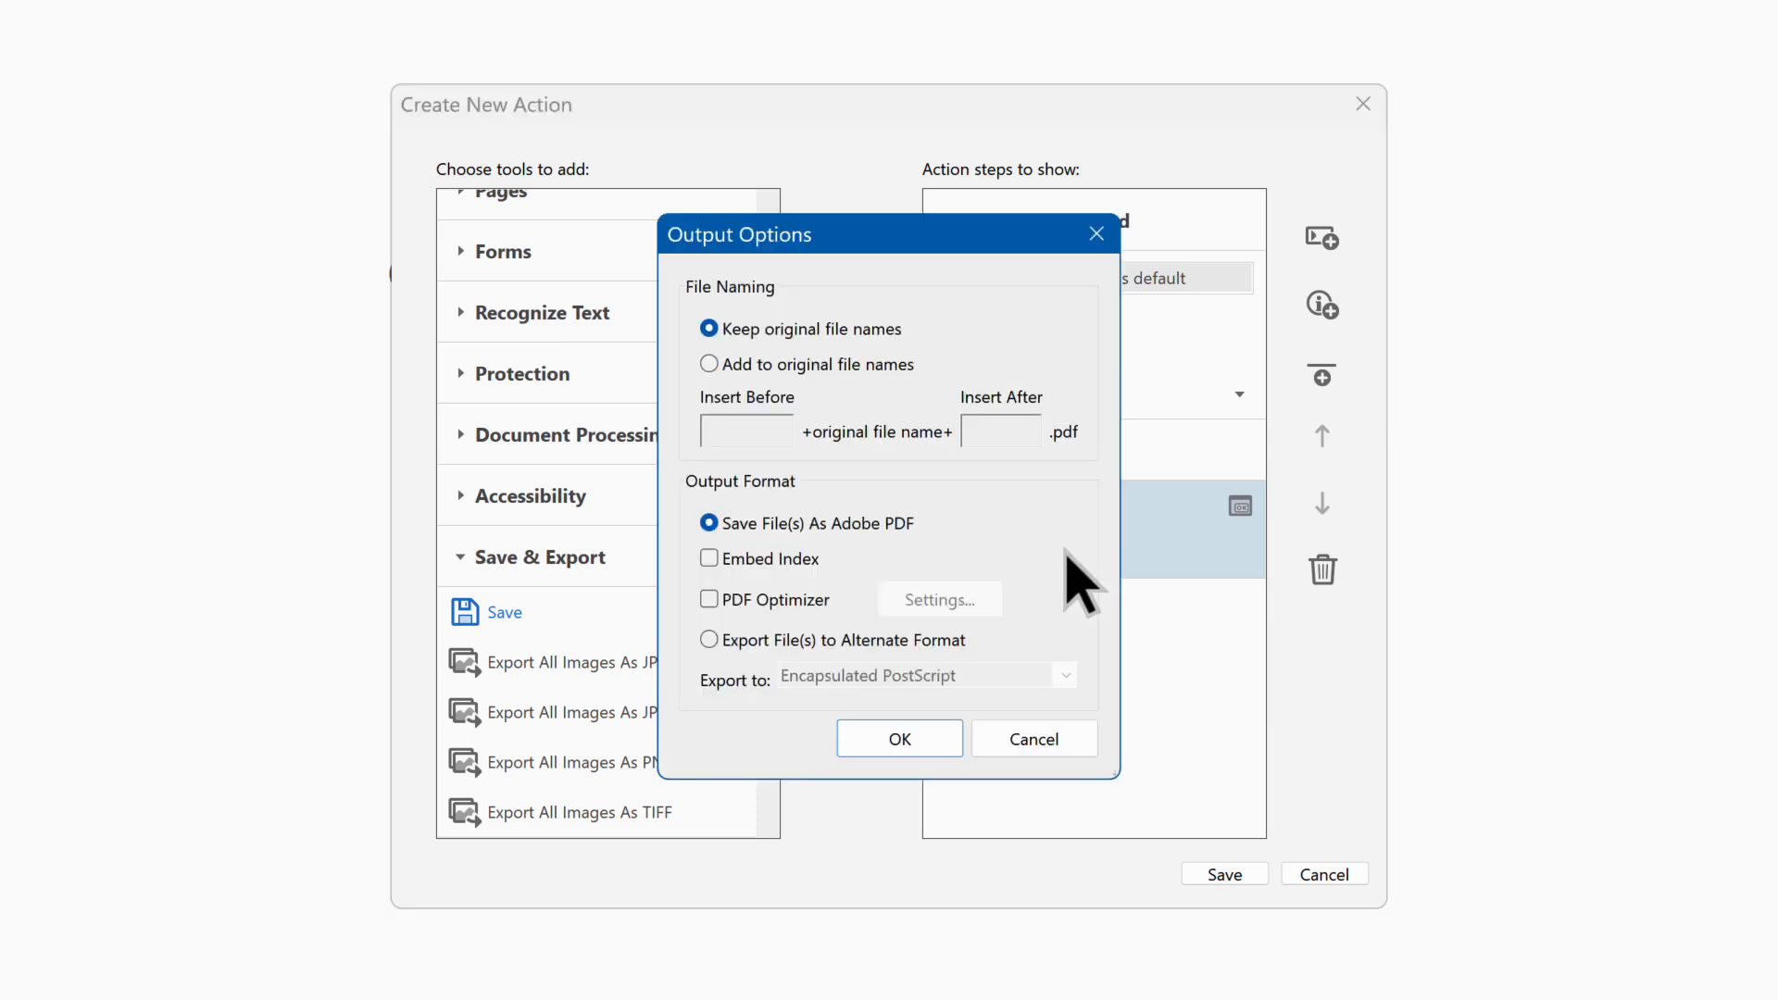
pyautogui.click(854, 363)
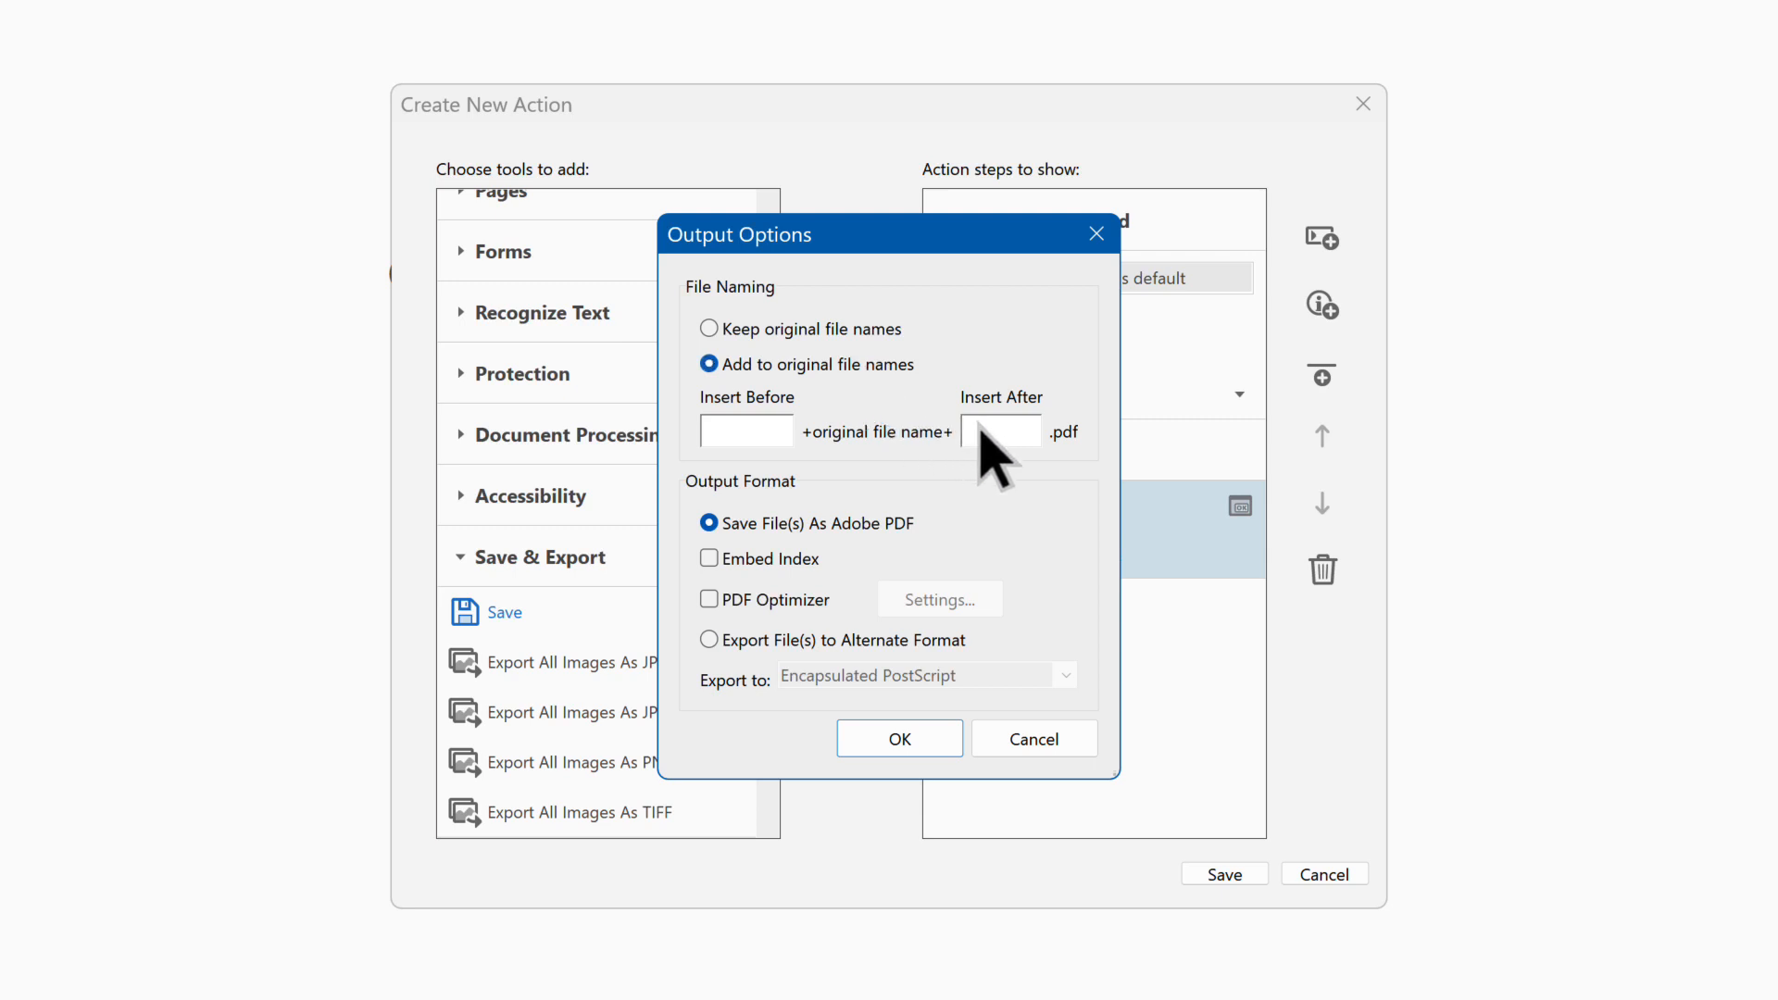
pyautogui.click(1019, 432)
pyautogui.write('-PP')
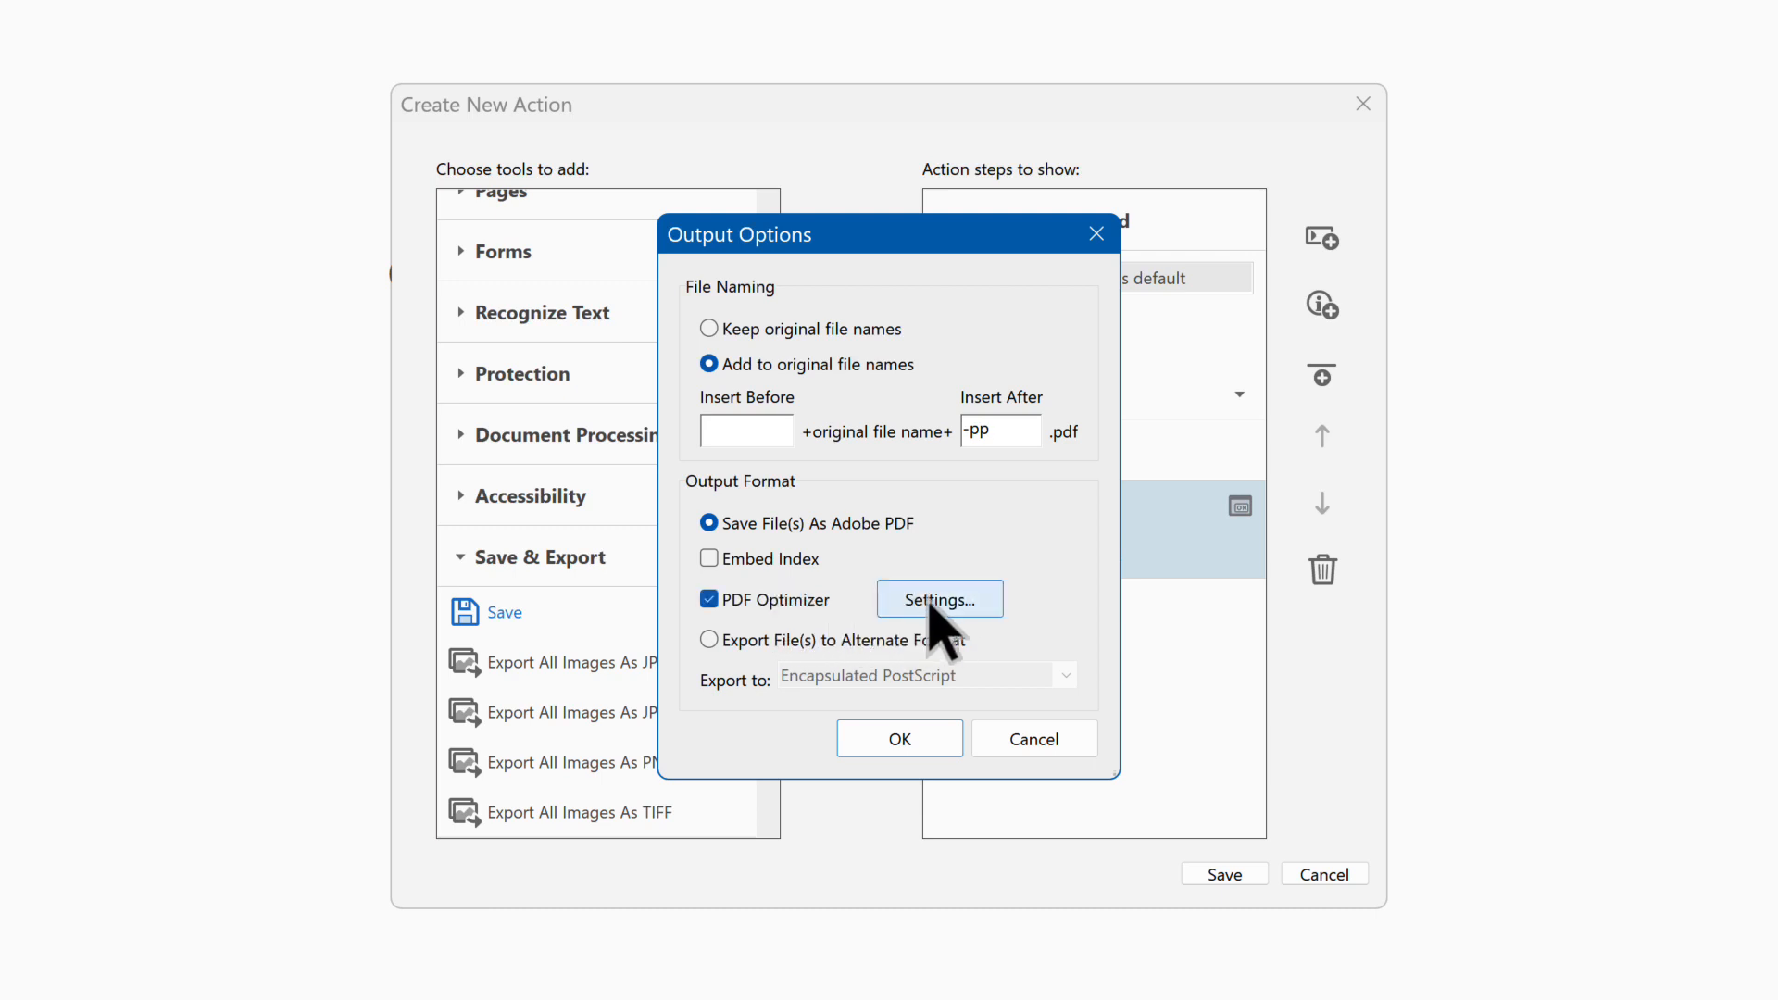
# - Open the PDF Optimizer settings and set compatibility to Acrobat 8.0 and later
pyautogui.click(977, 599)
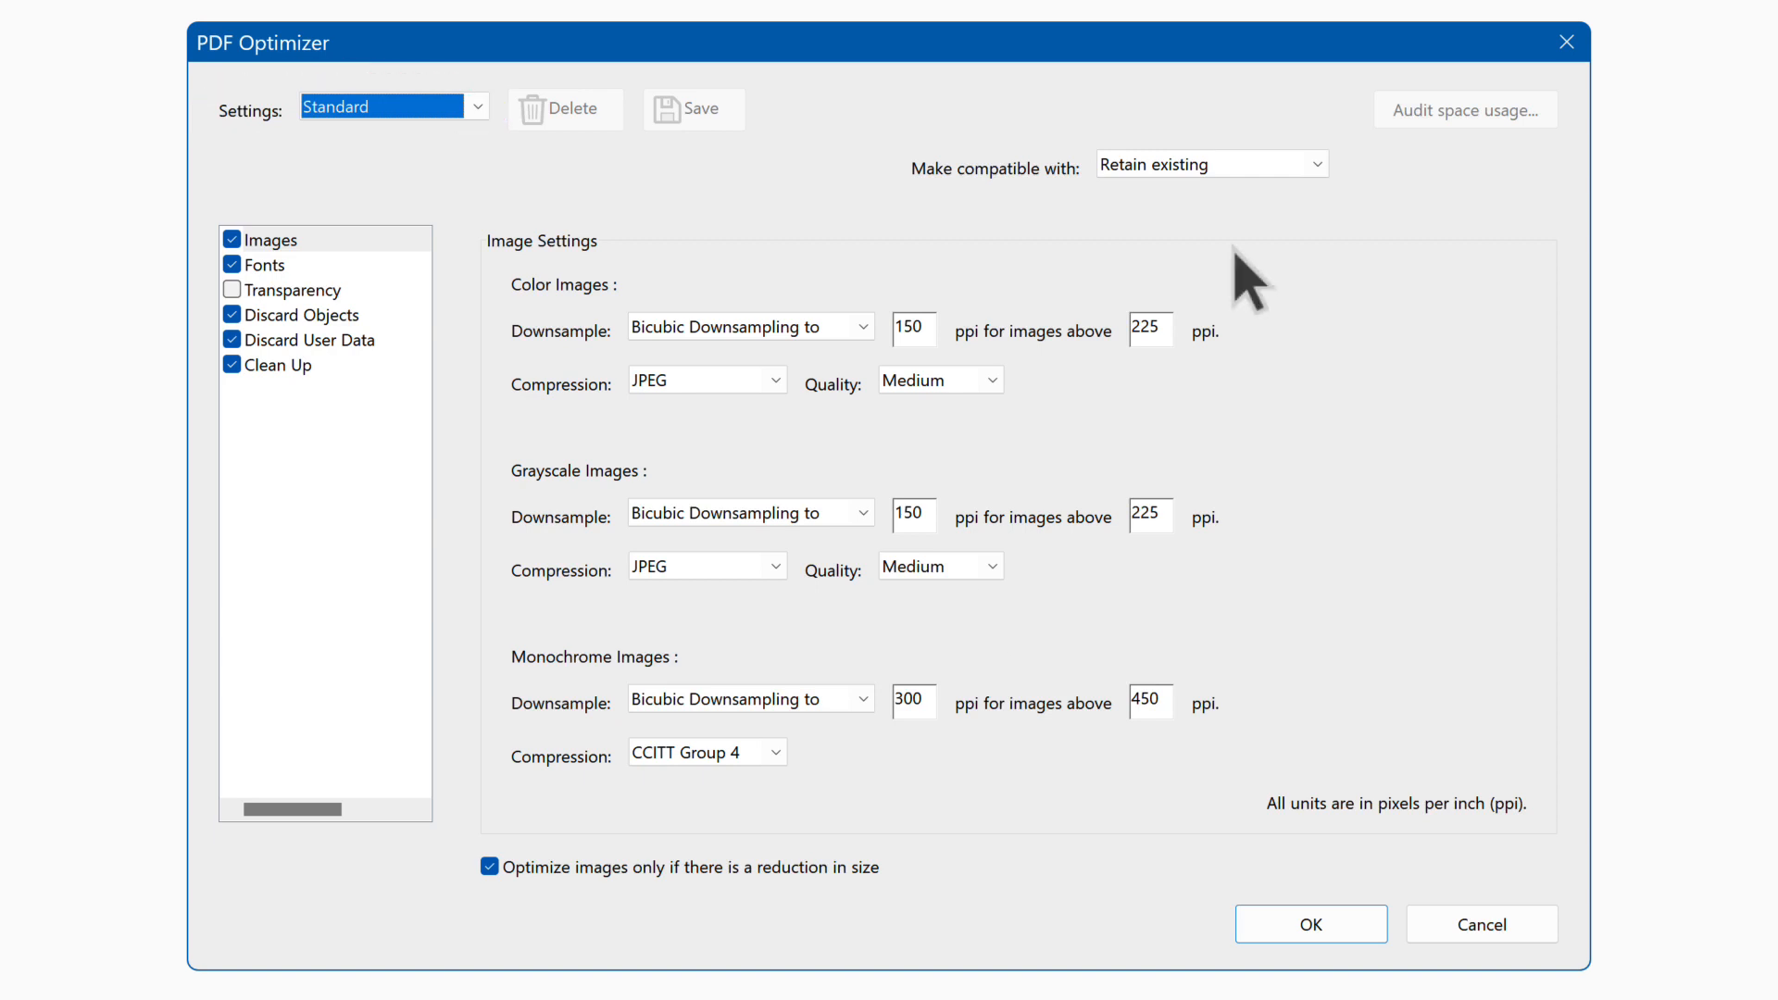
pyautogui.click(1316, 162)
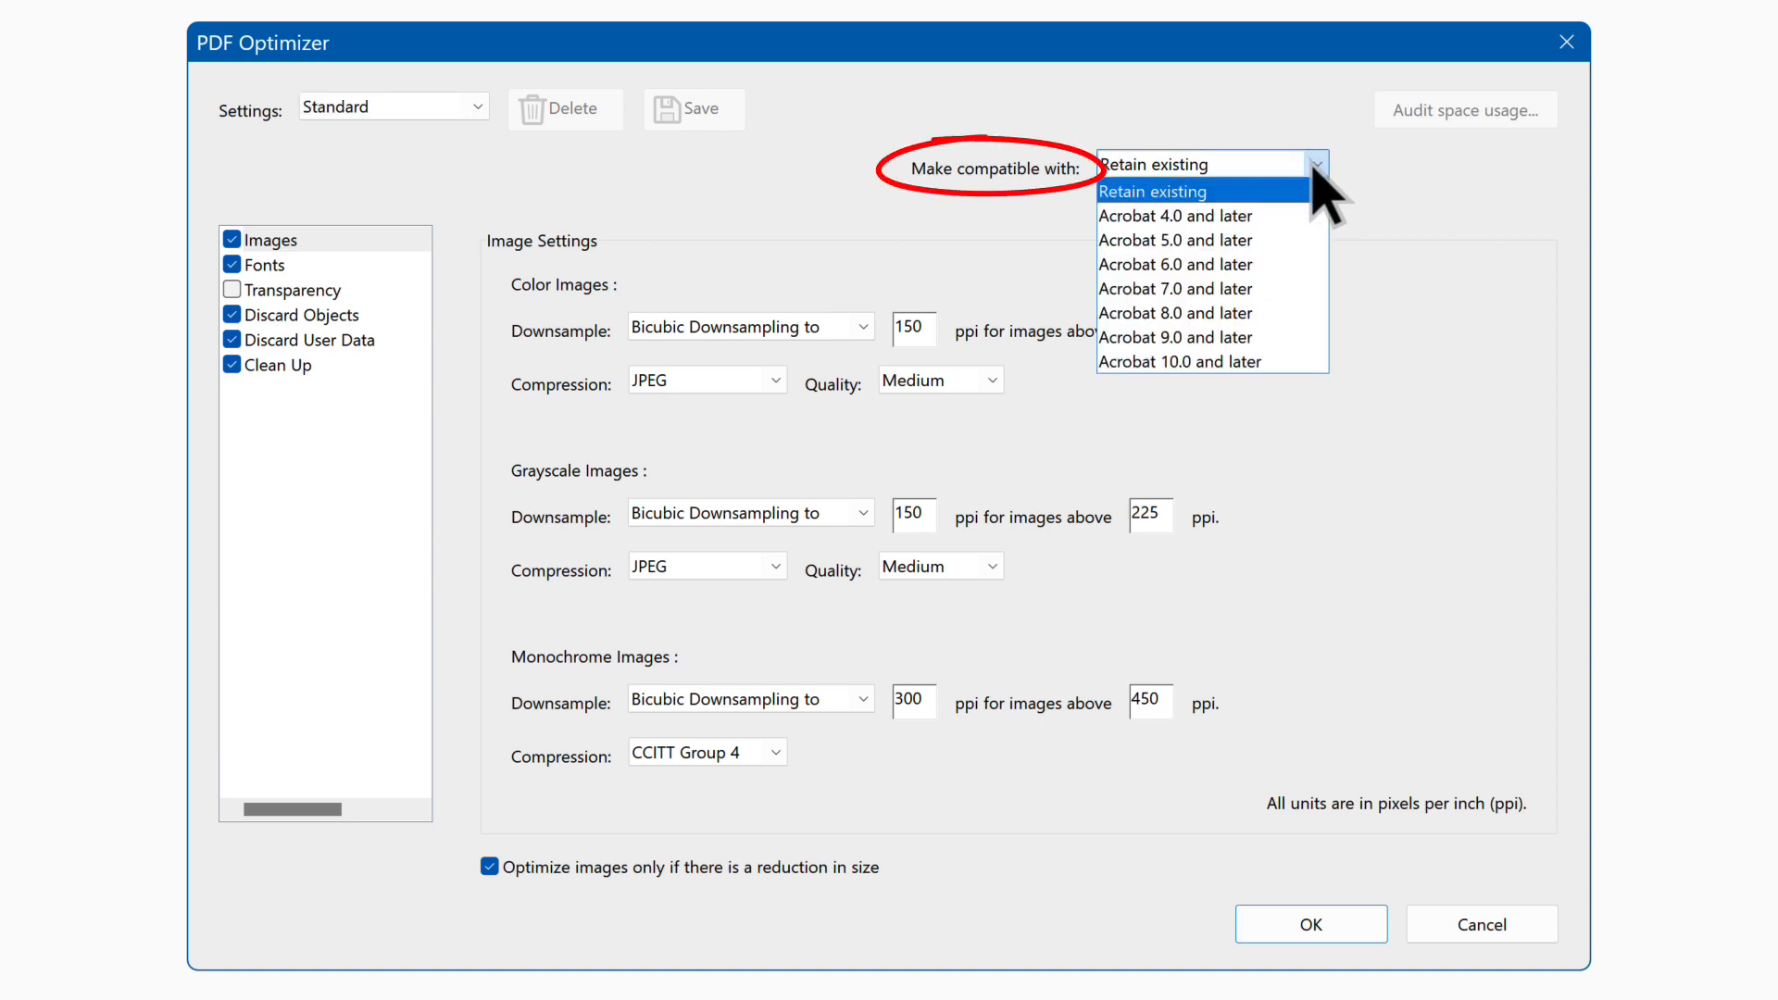
pyautogui.click(1290, 315)
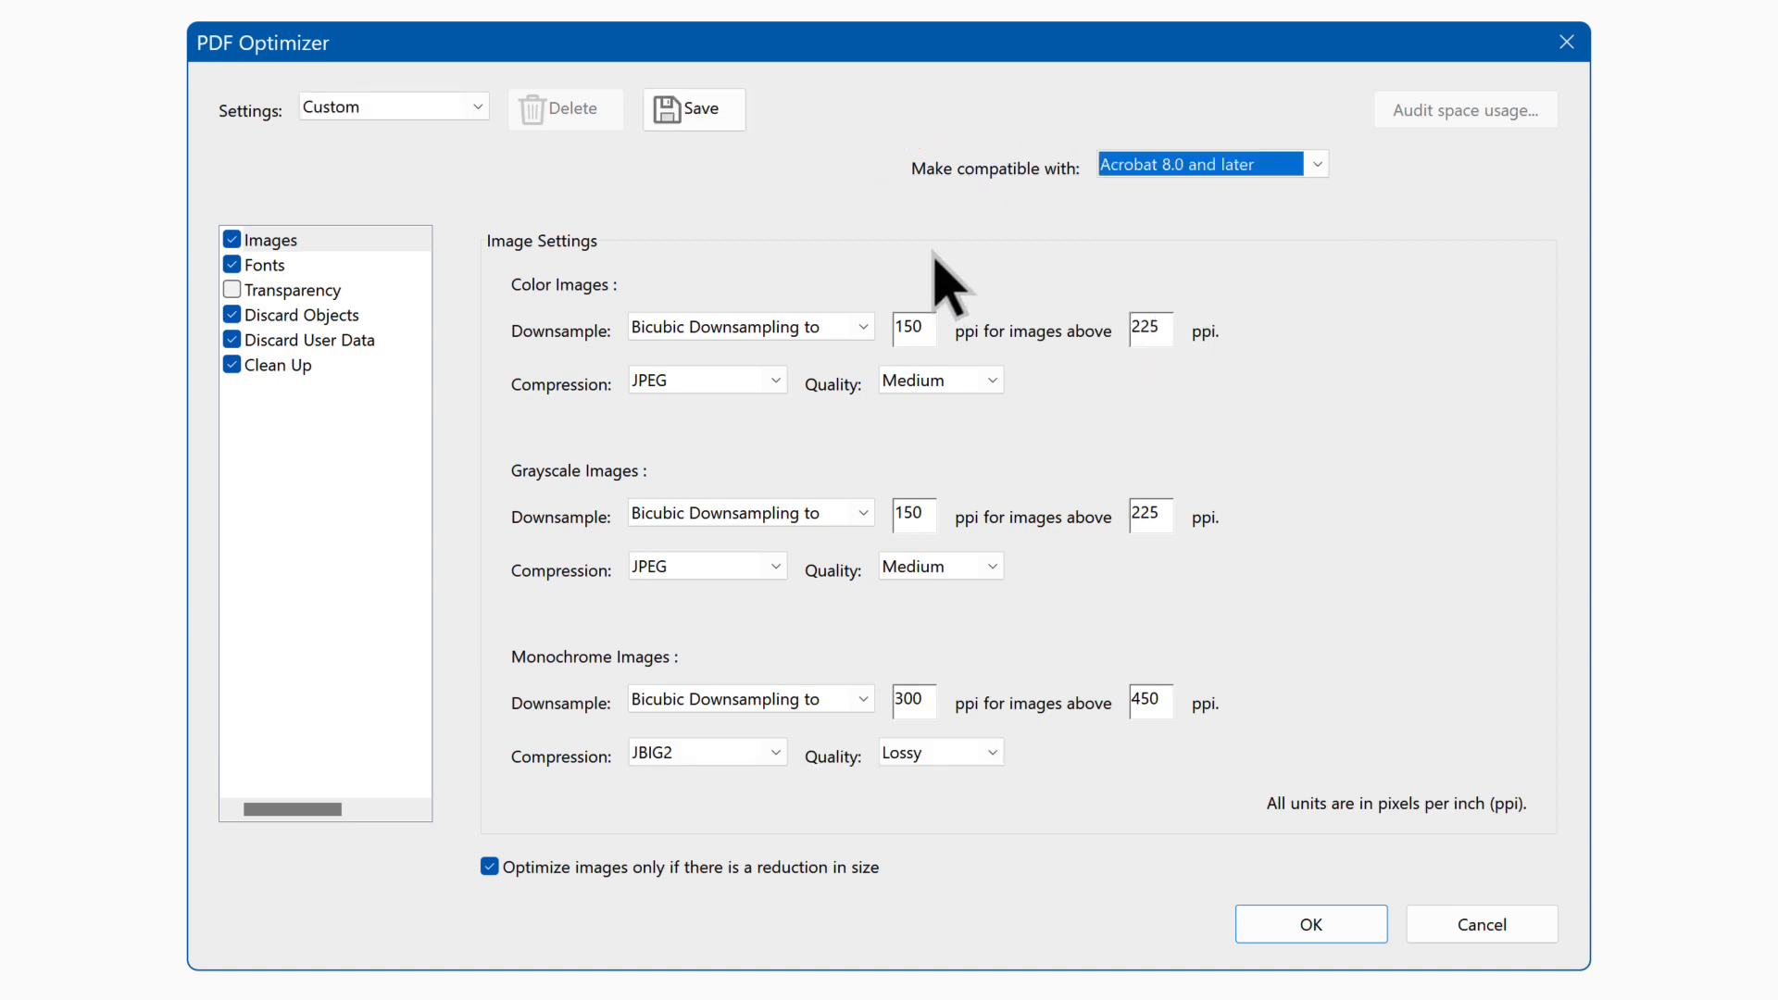
# - Set color images to downsample to 300 ppi with Maximum JPEG quality
pyautogui.click(367, 238)
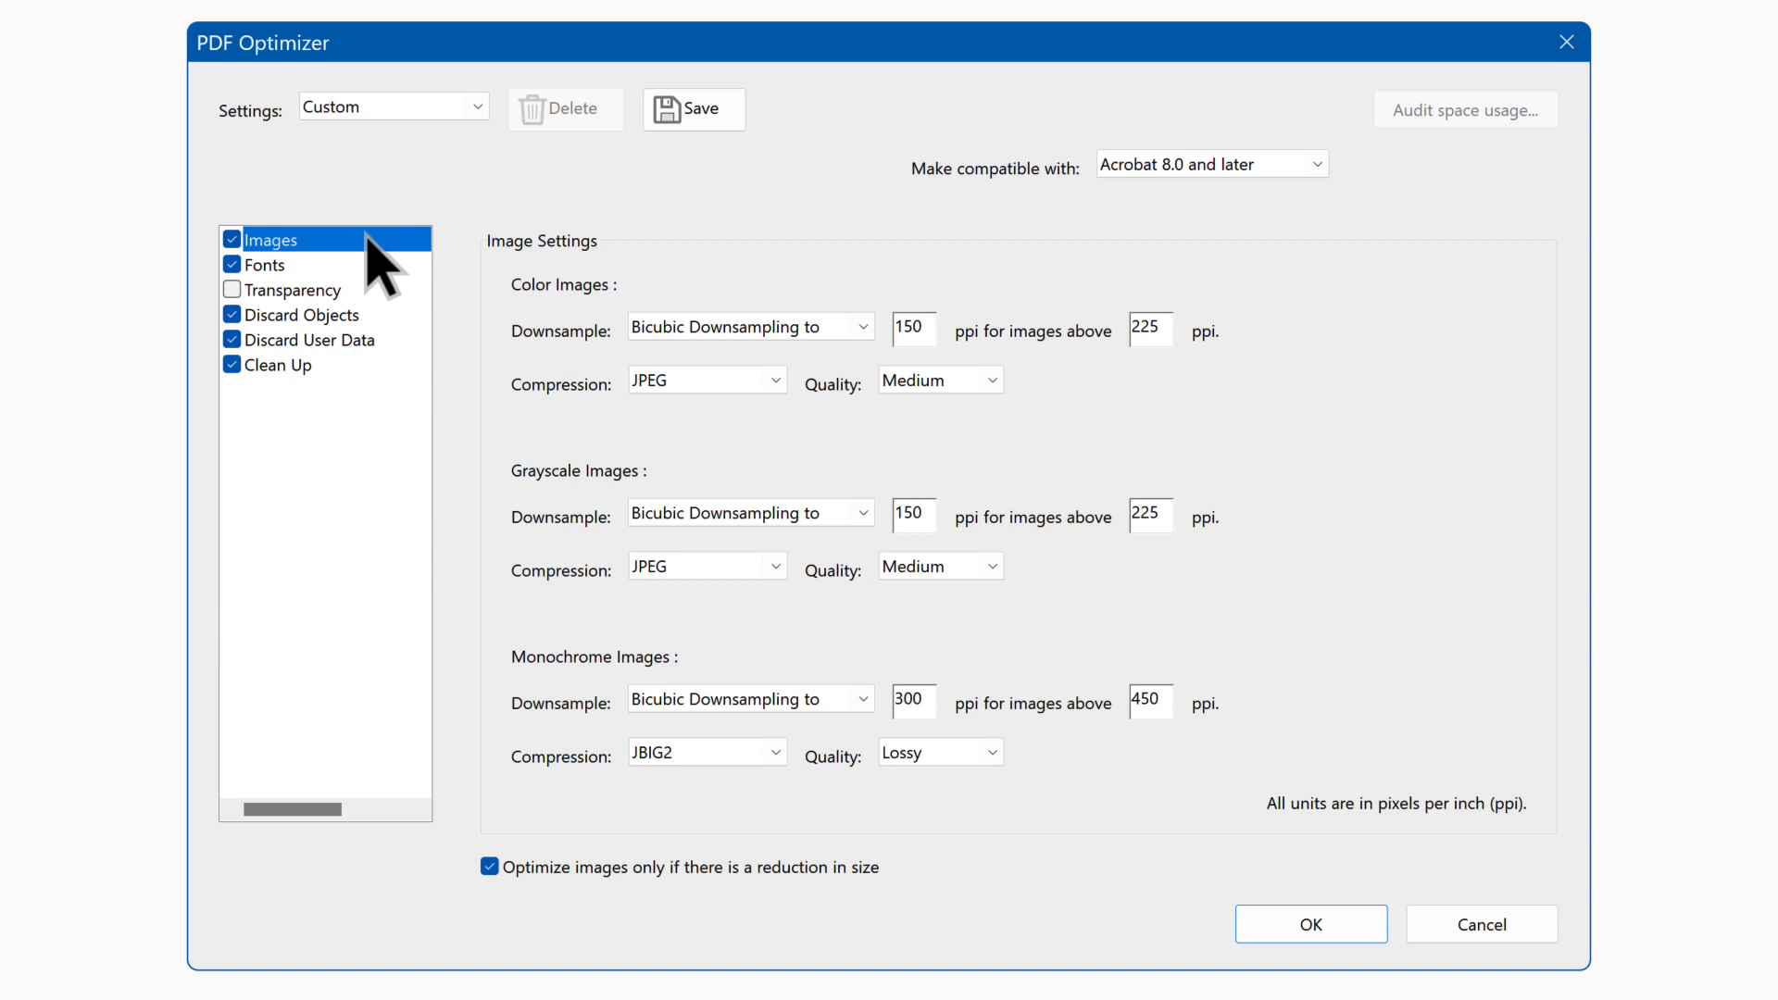
pyautogui.doubleClick(915, 326)
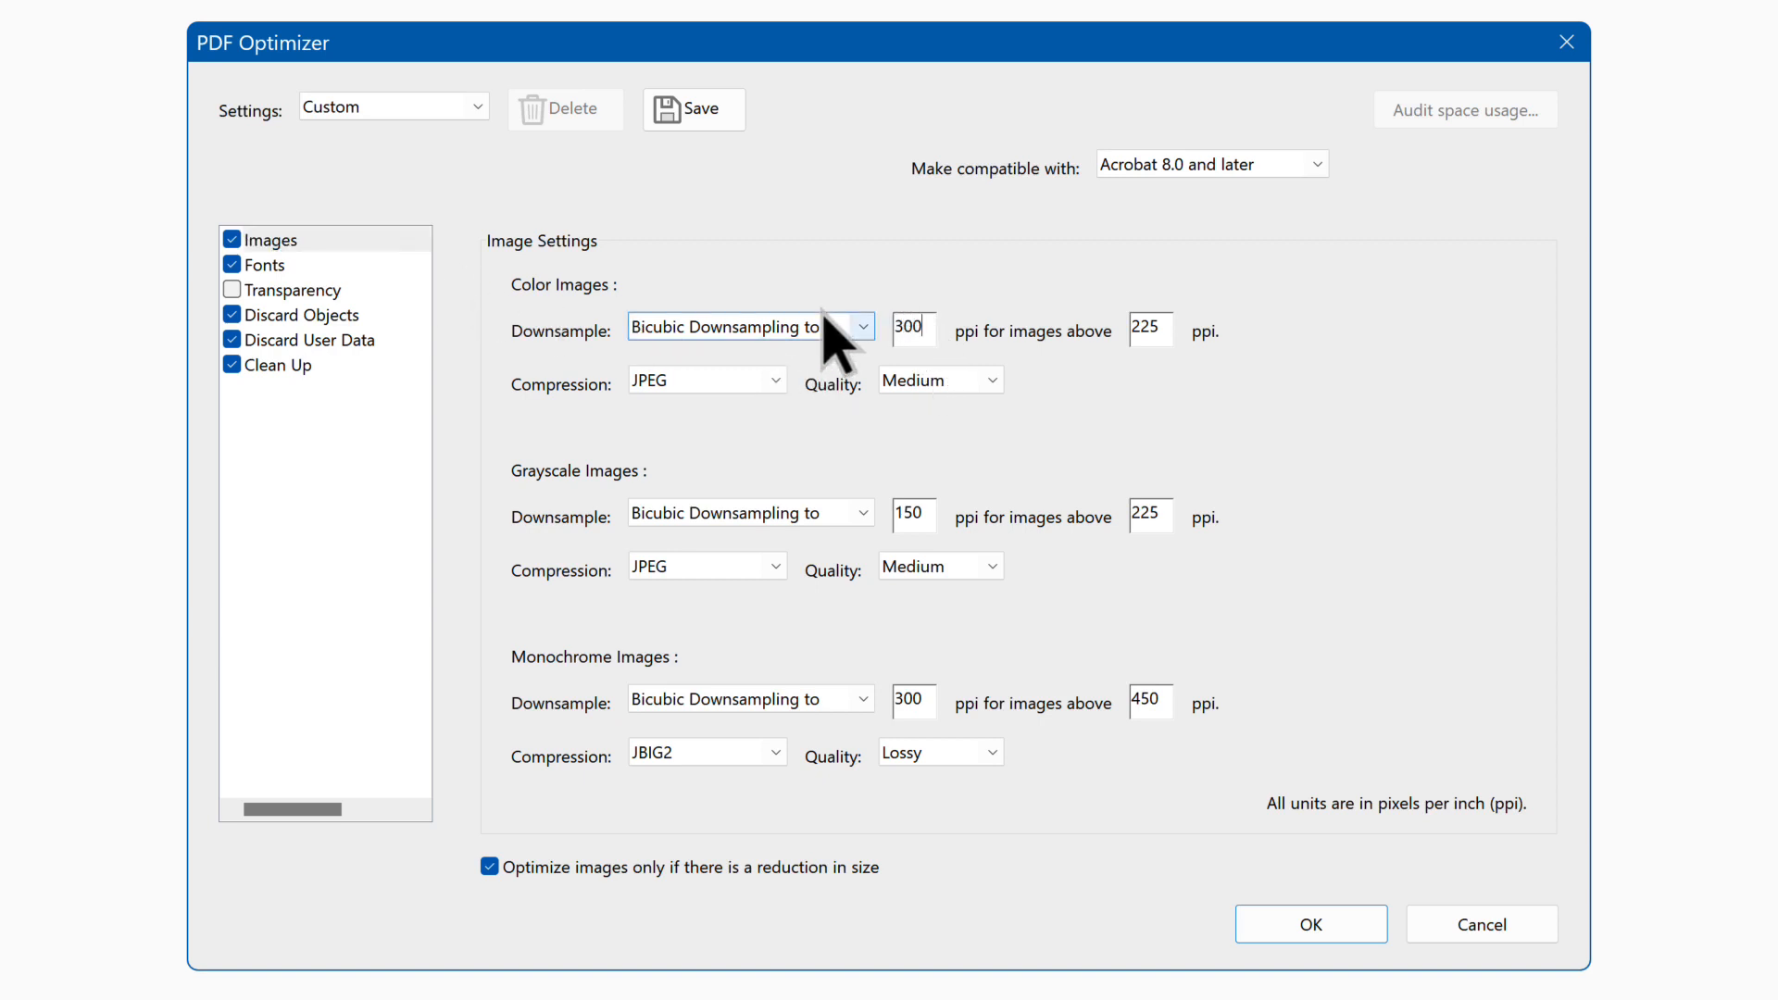
pyautogui.write('300')
pyautogui.press('Tab')
pyautogui.click(926, 382)
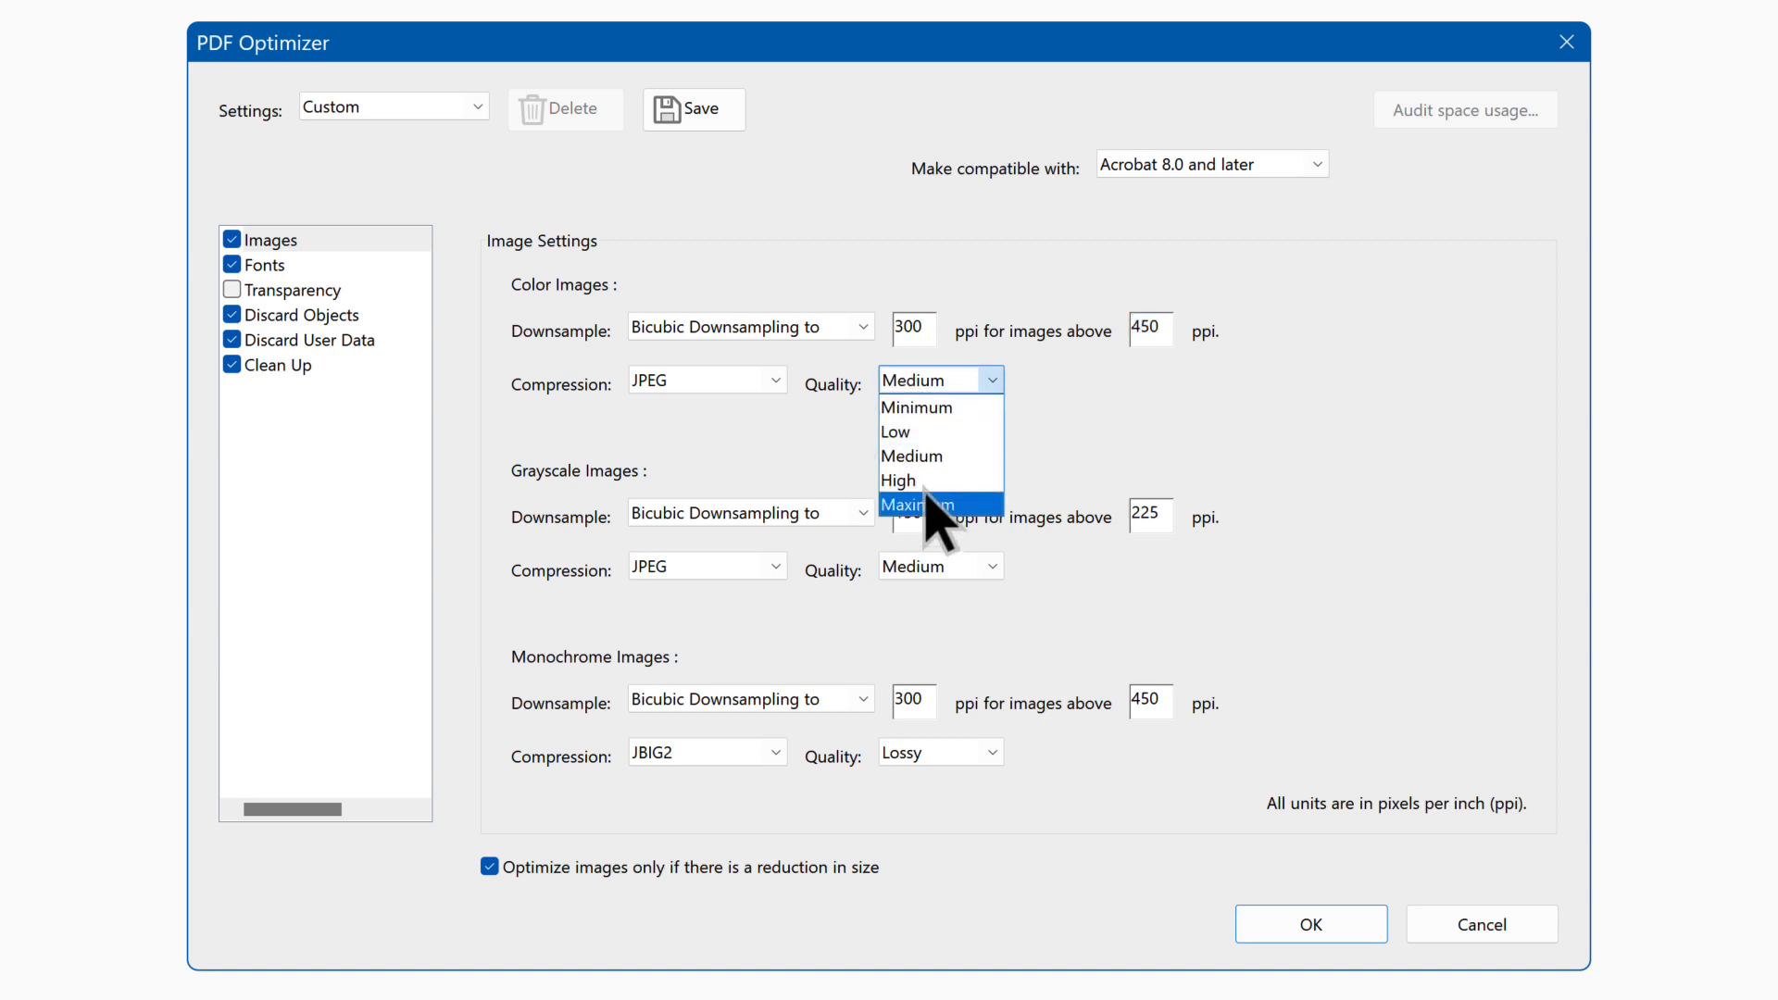
pyautogui.click(929, 506)
# - Set grayscale images to downsample to 300 ppi with Maximum JPEG quality
pyautogui.doubleClick(907, 512)
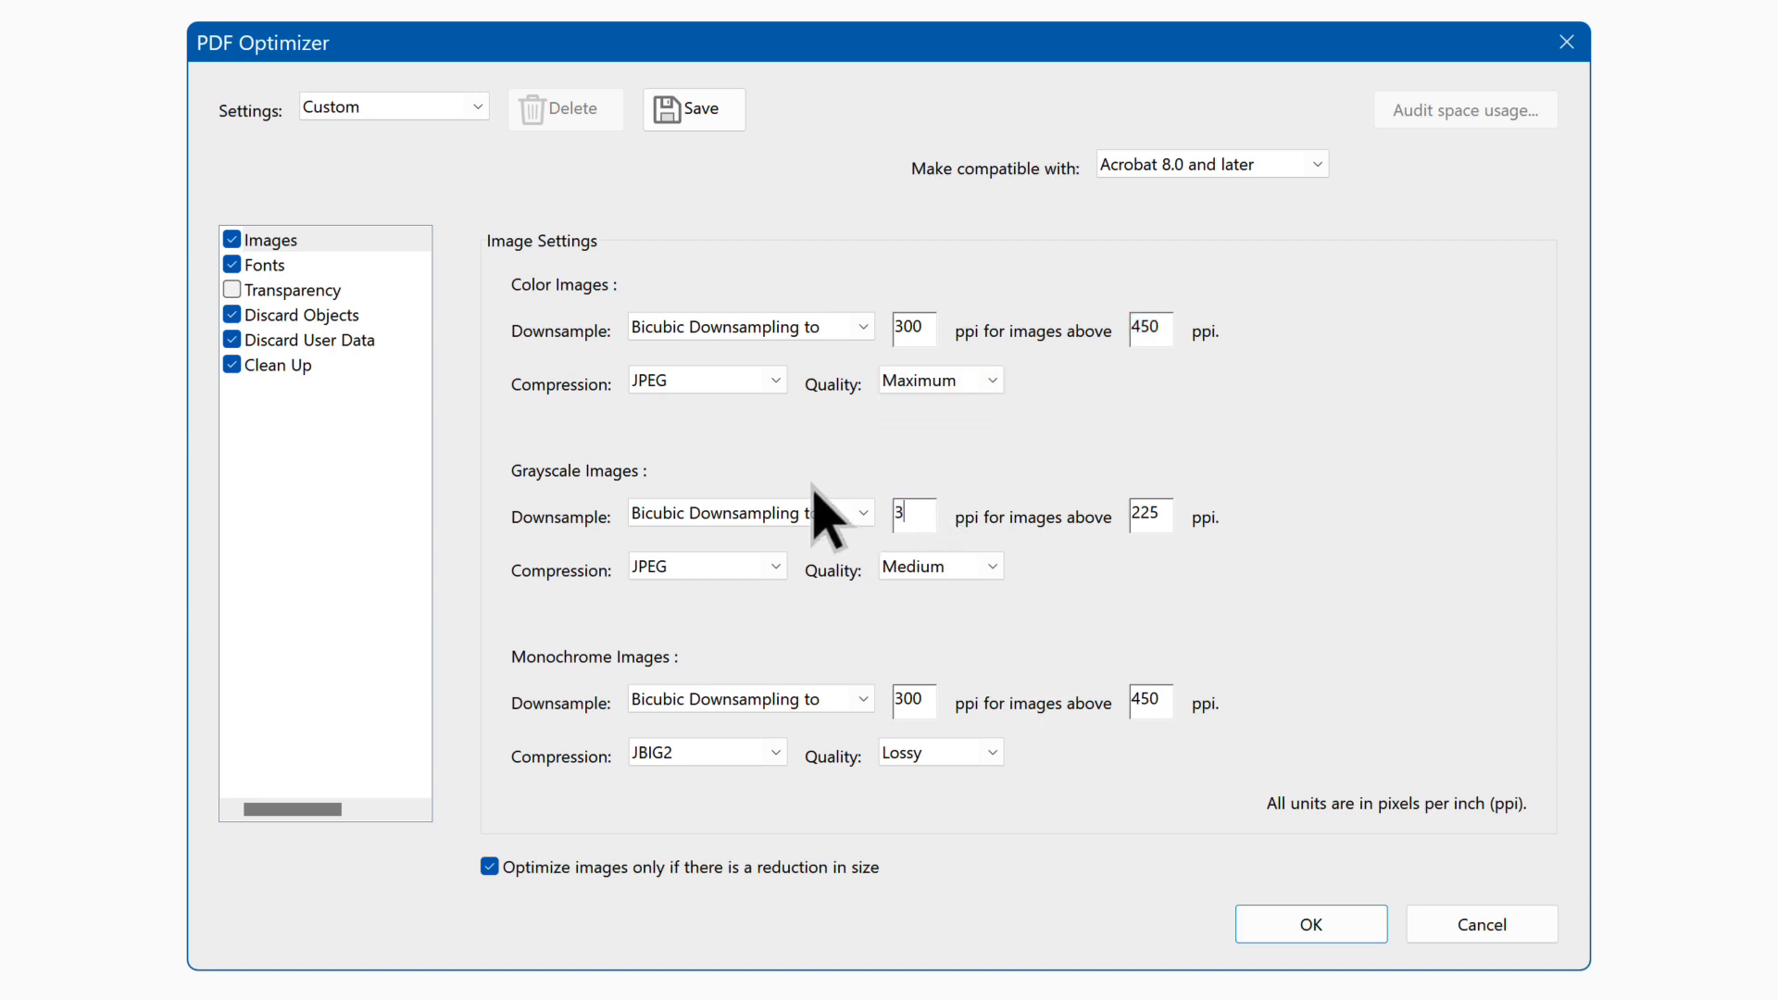
pyautogui.write('300')
pyautogui.click(950, 567)
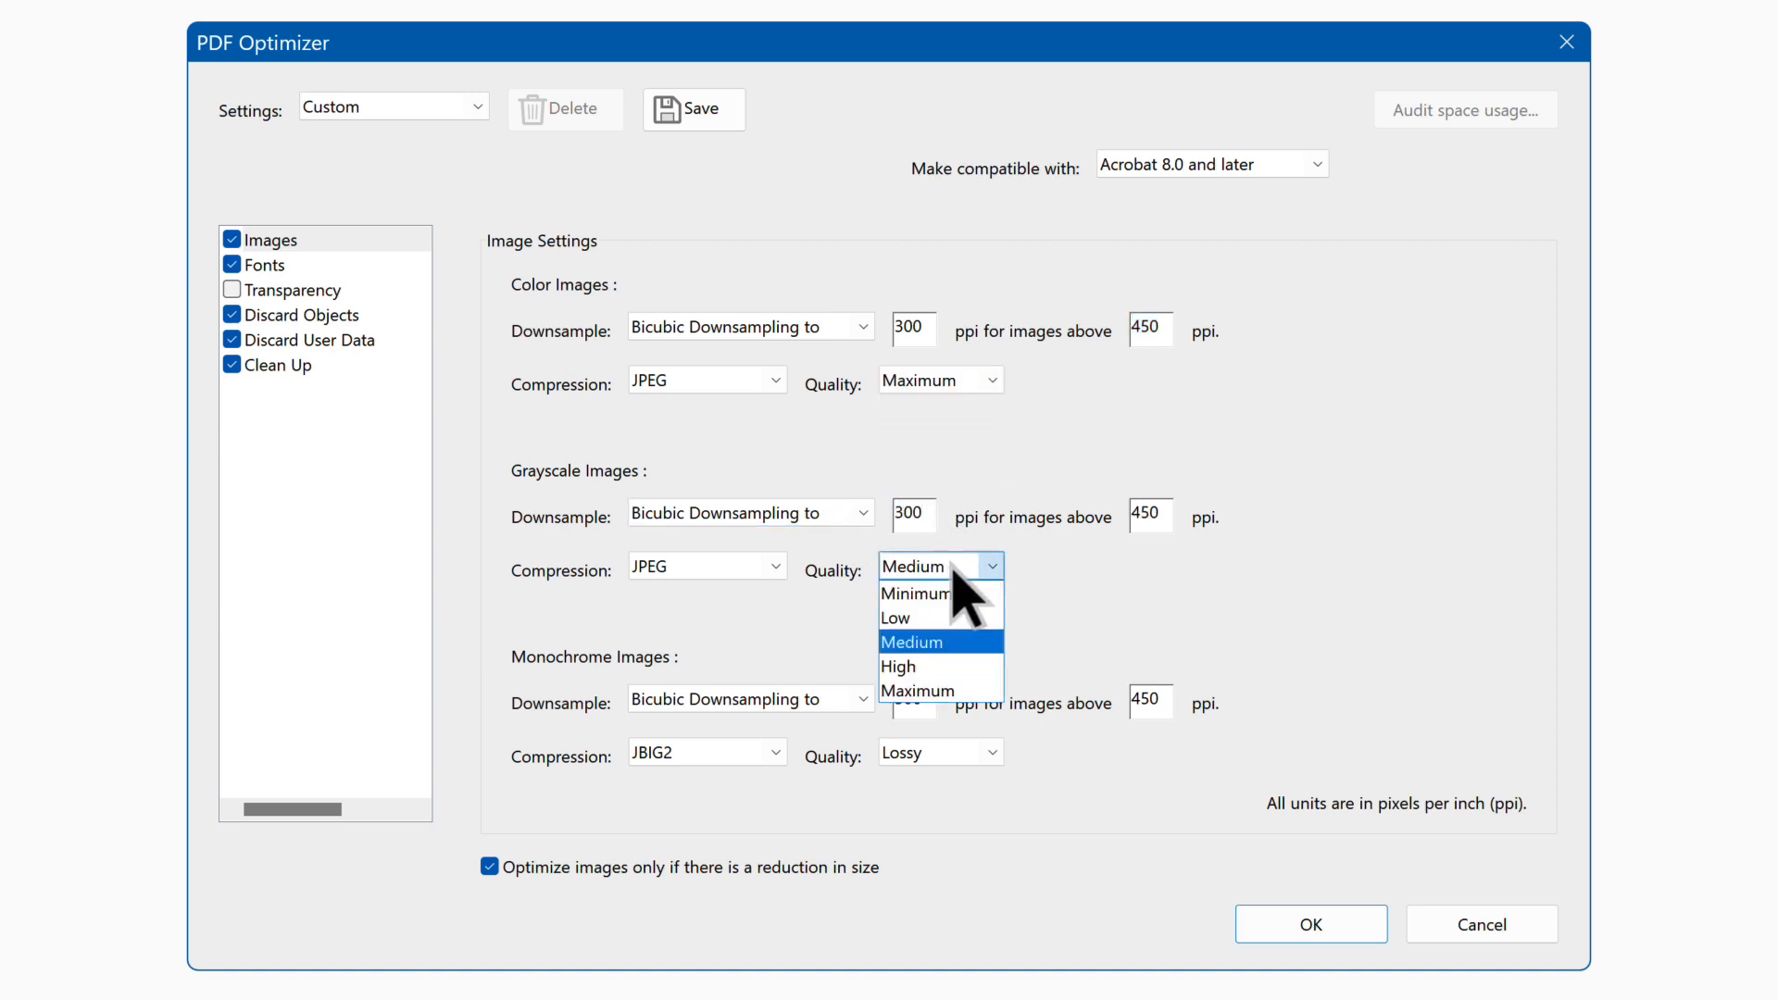
pyautogui.click(952, 690)
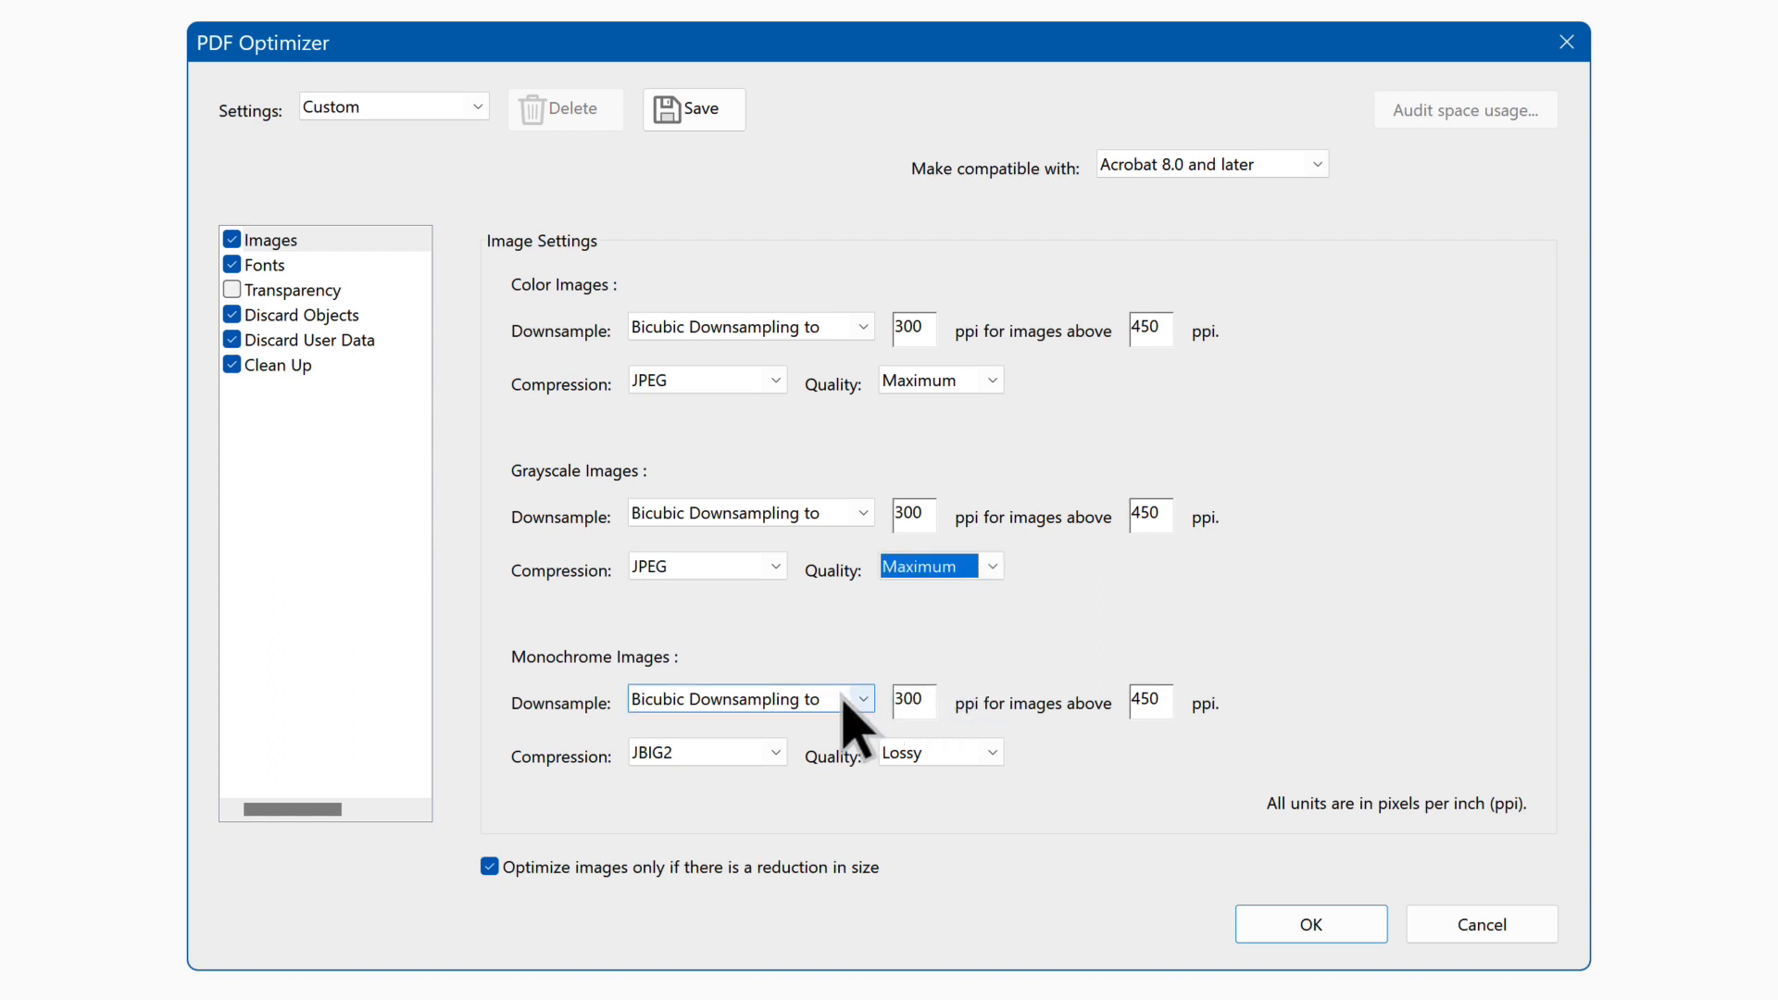
# - Turn off downsampling for monochrome images and set their compression to CCITT Group 4
pyautogui.click(805, 700)
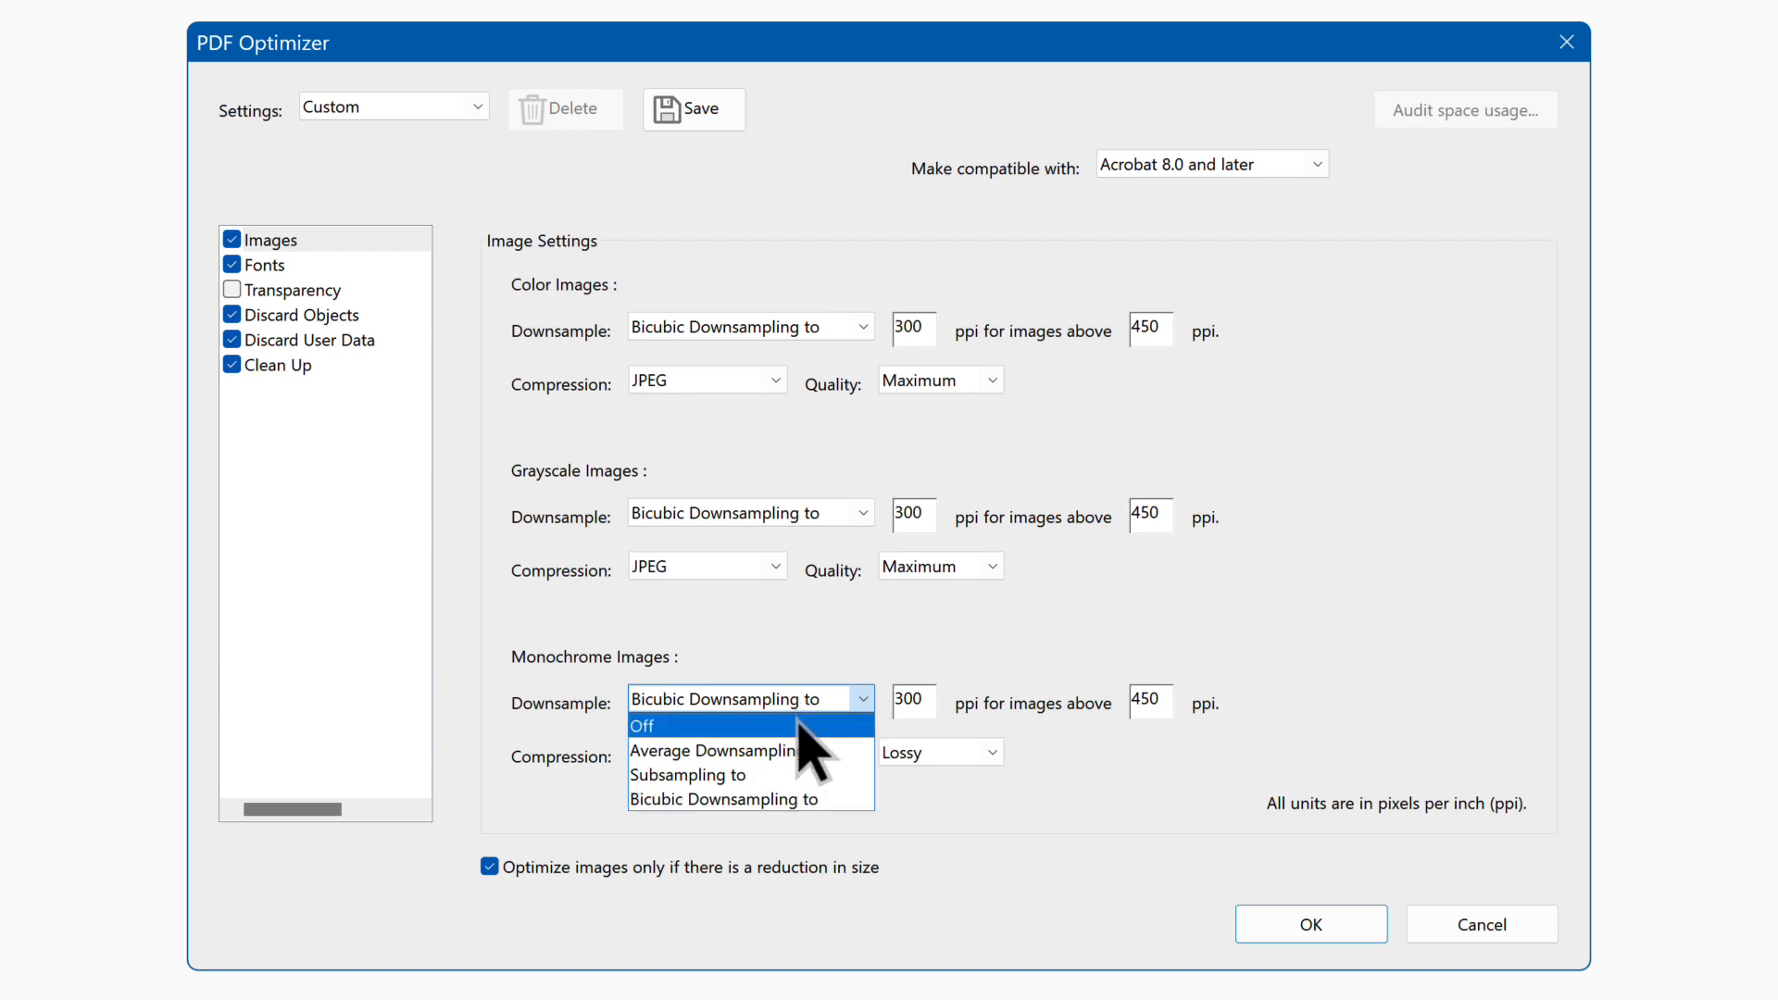
pyautogui.click(806, 726)
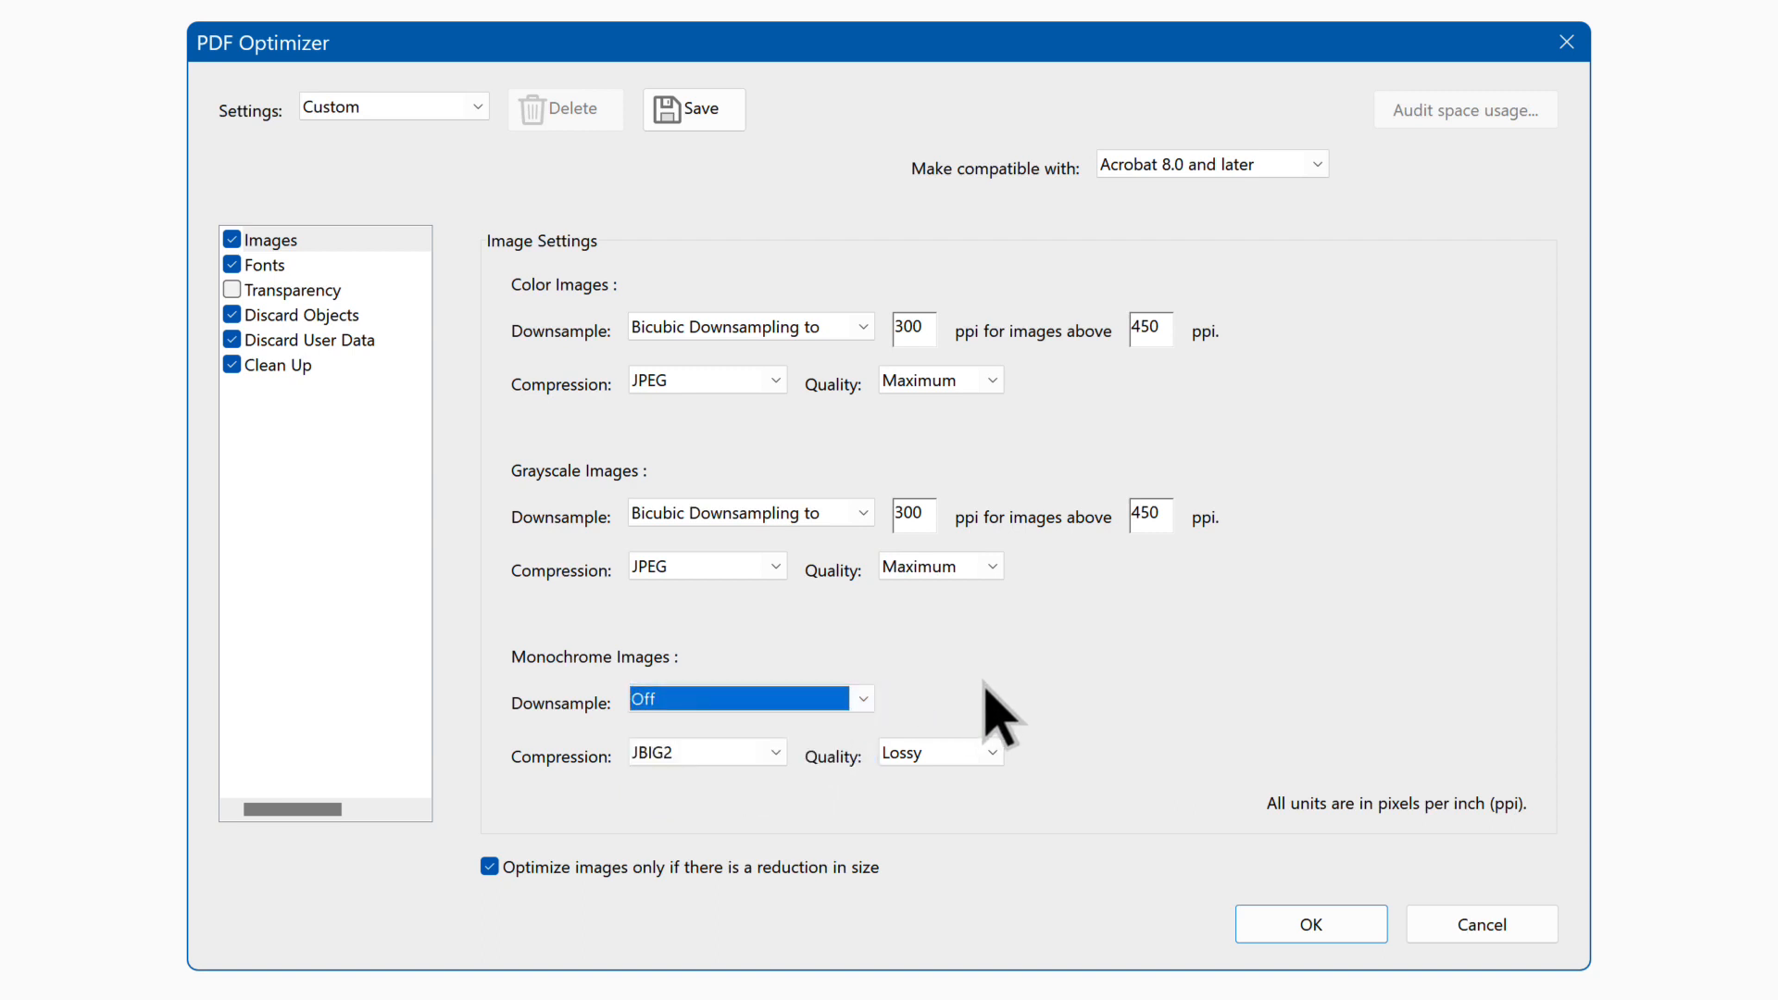
pyautogui.click(769, 752)
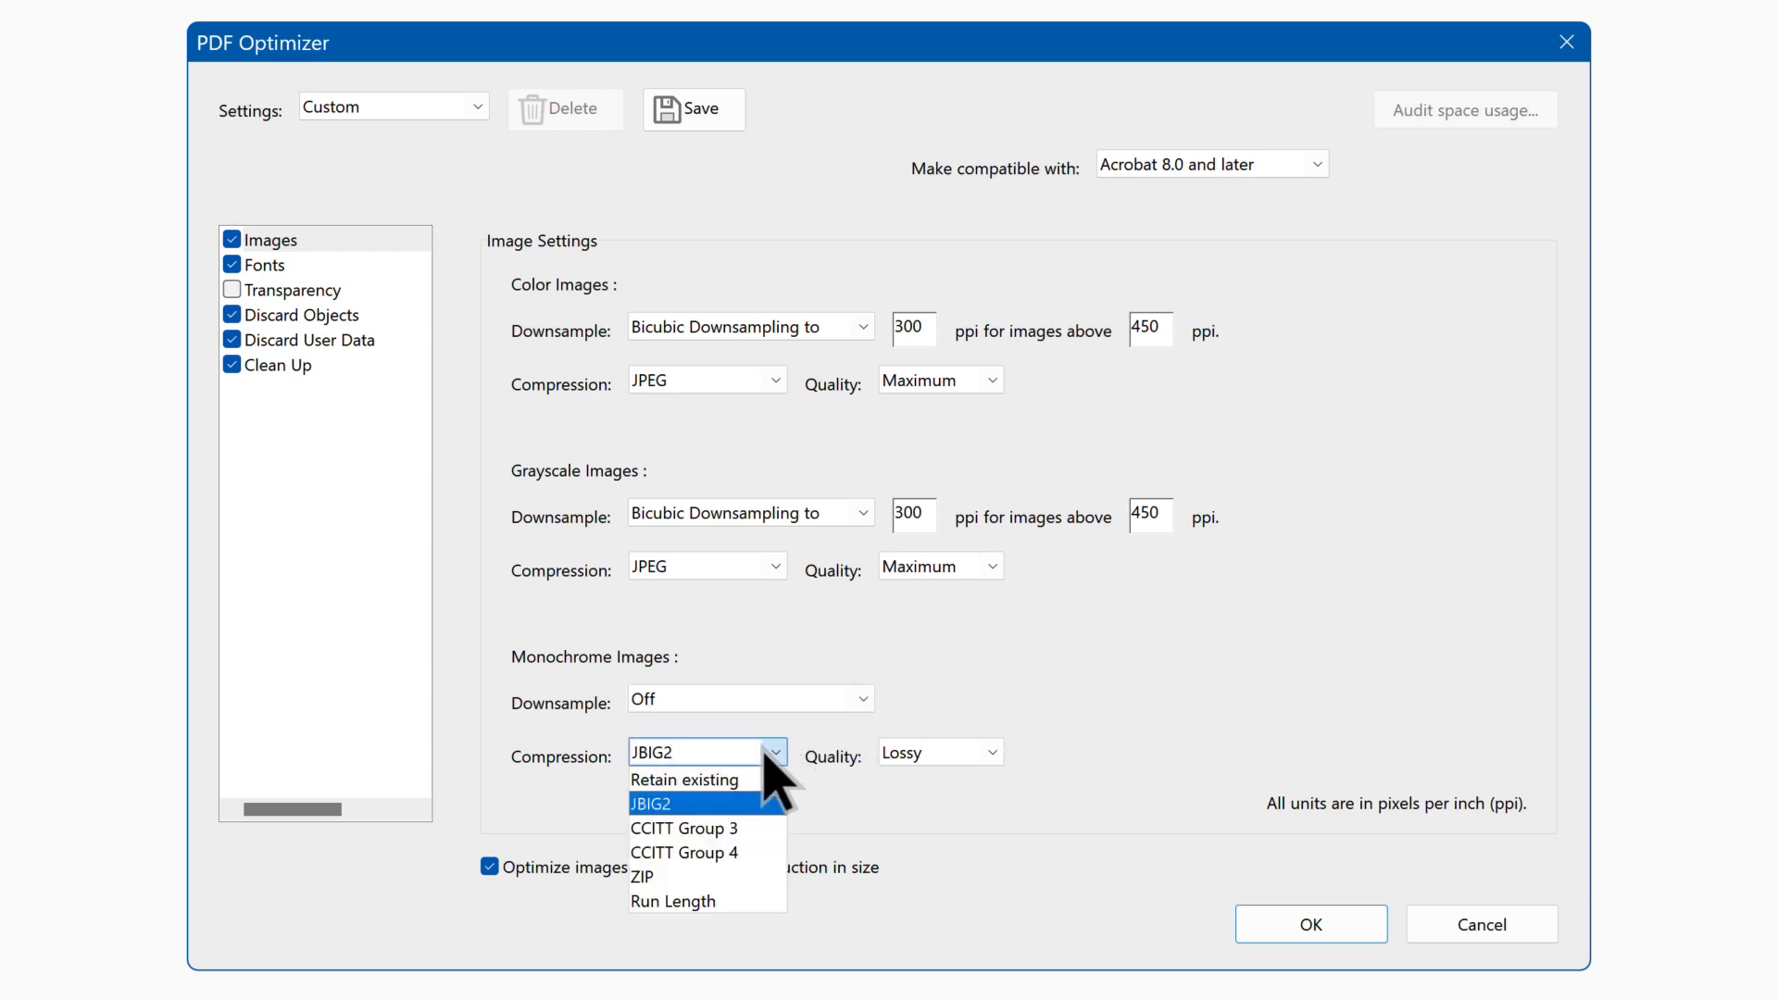
pyautogui.click(752, 853)
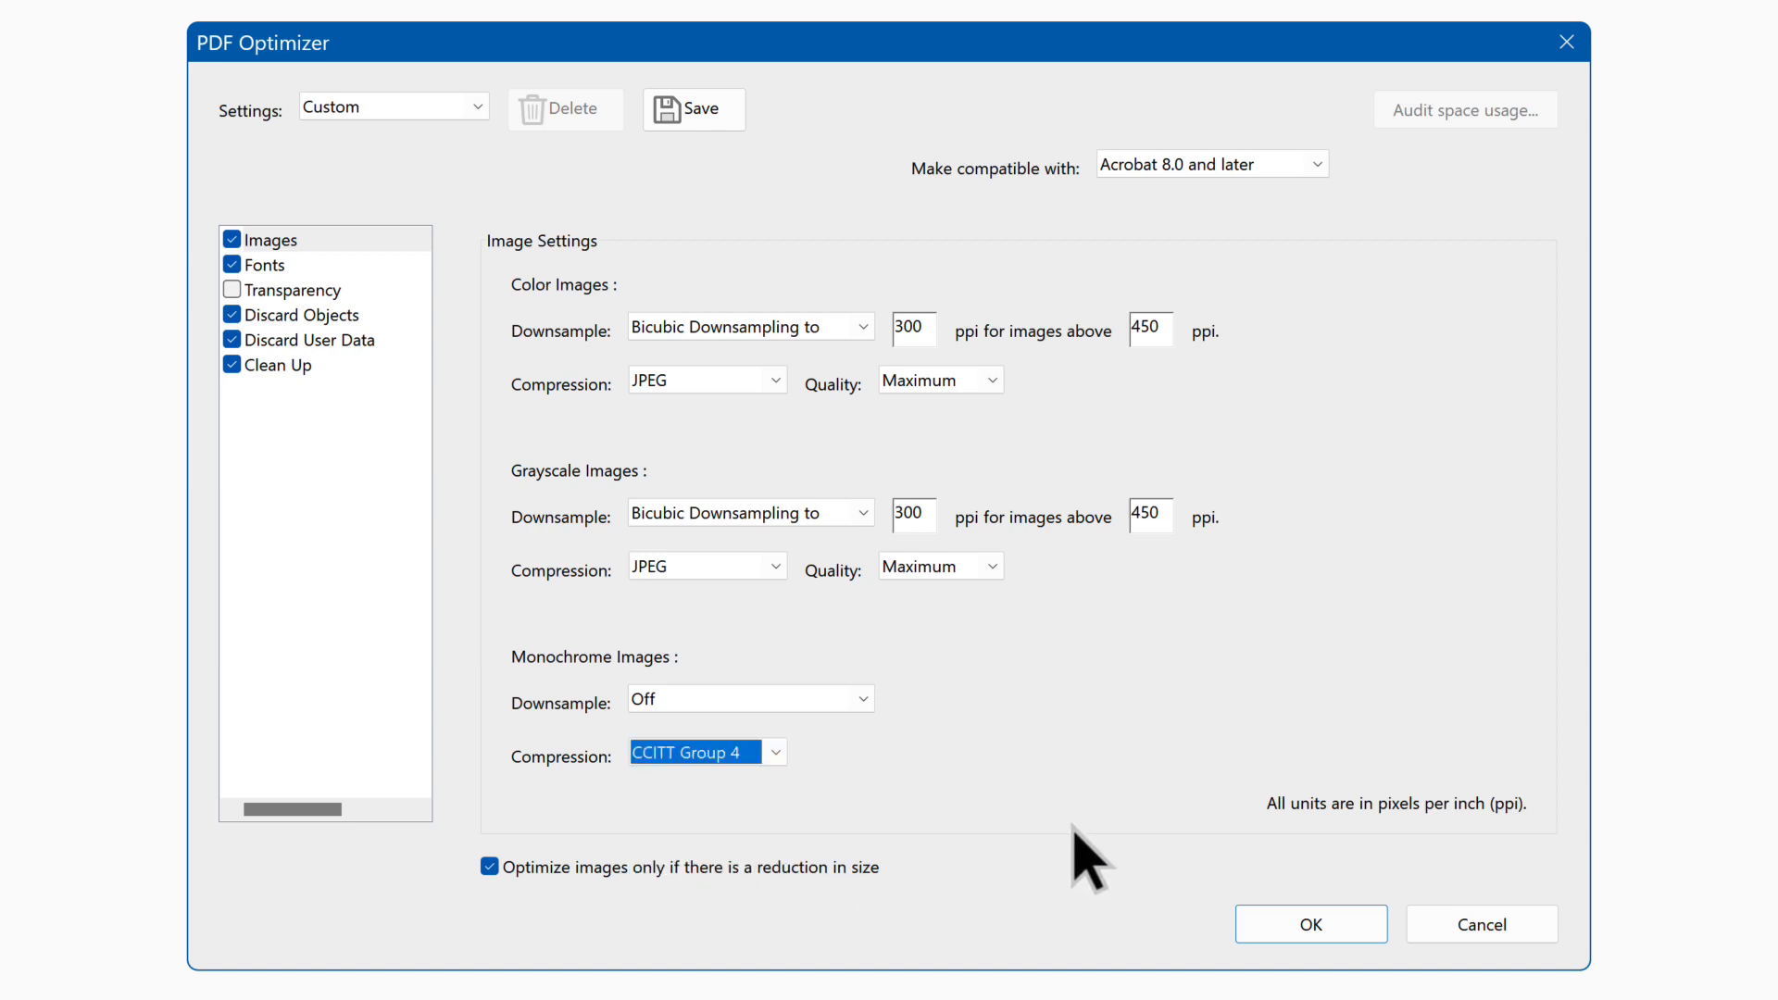
# - Disable the Fonts optimization category and view the Transparency settings
pyautogui.click(232, 265)
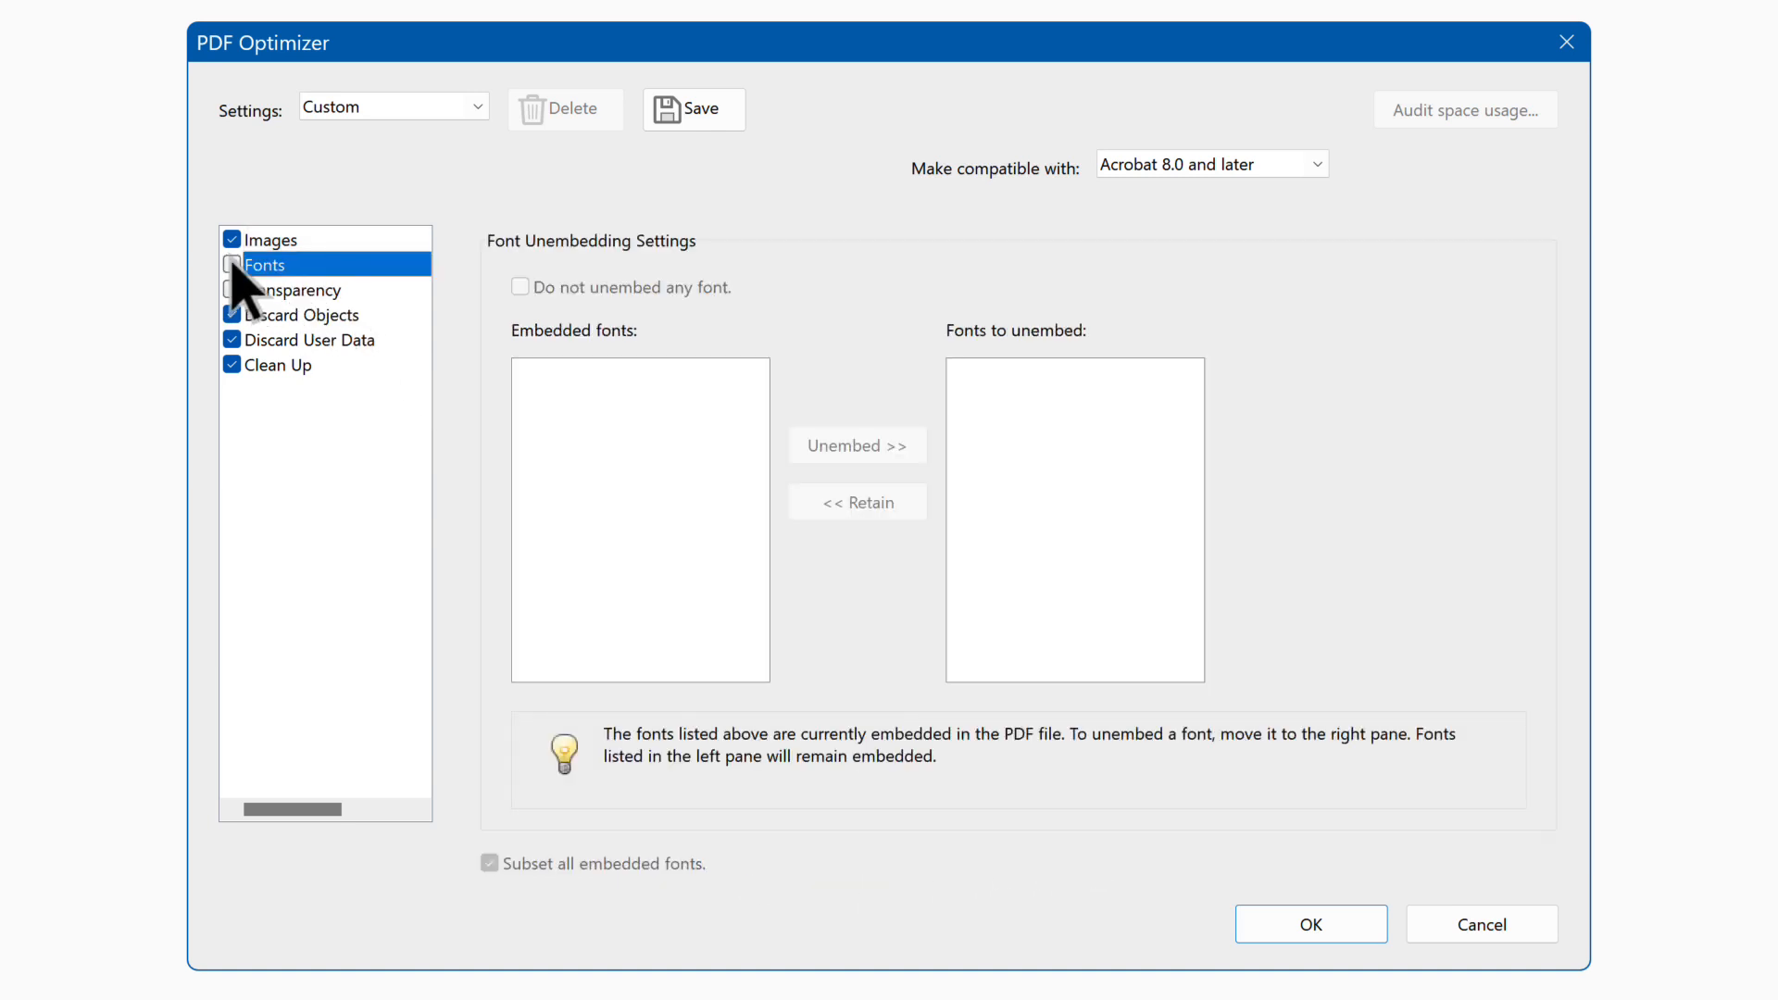
pyautogui.click(290, 290)
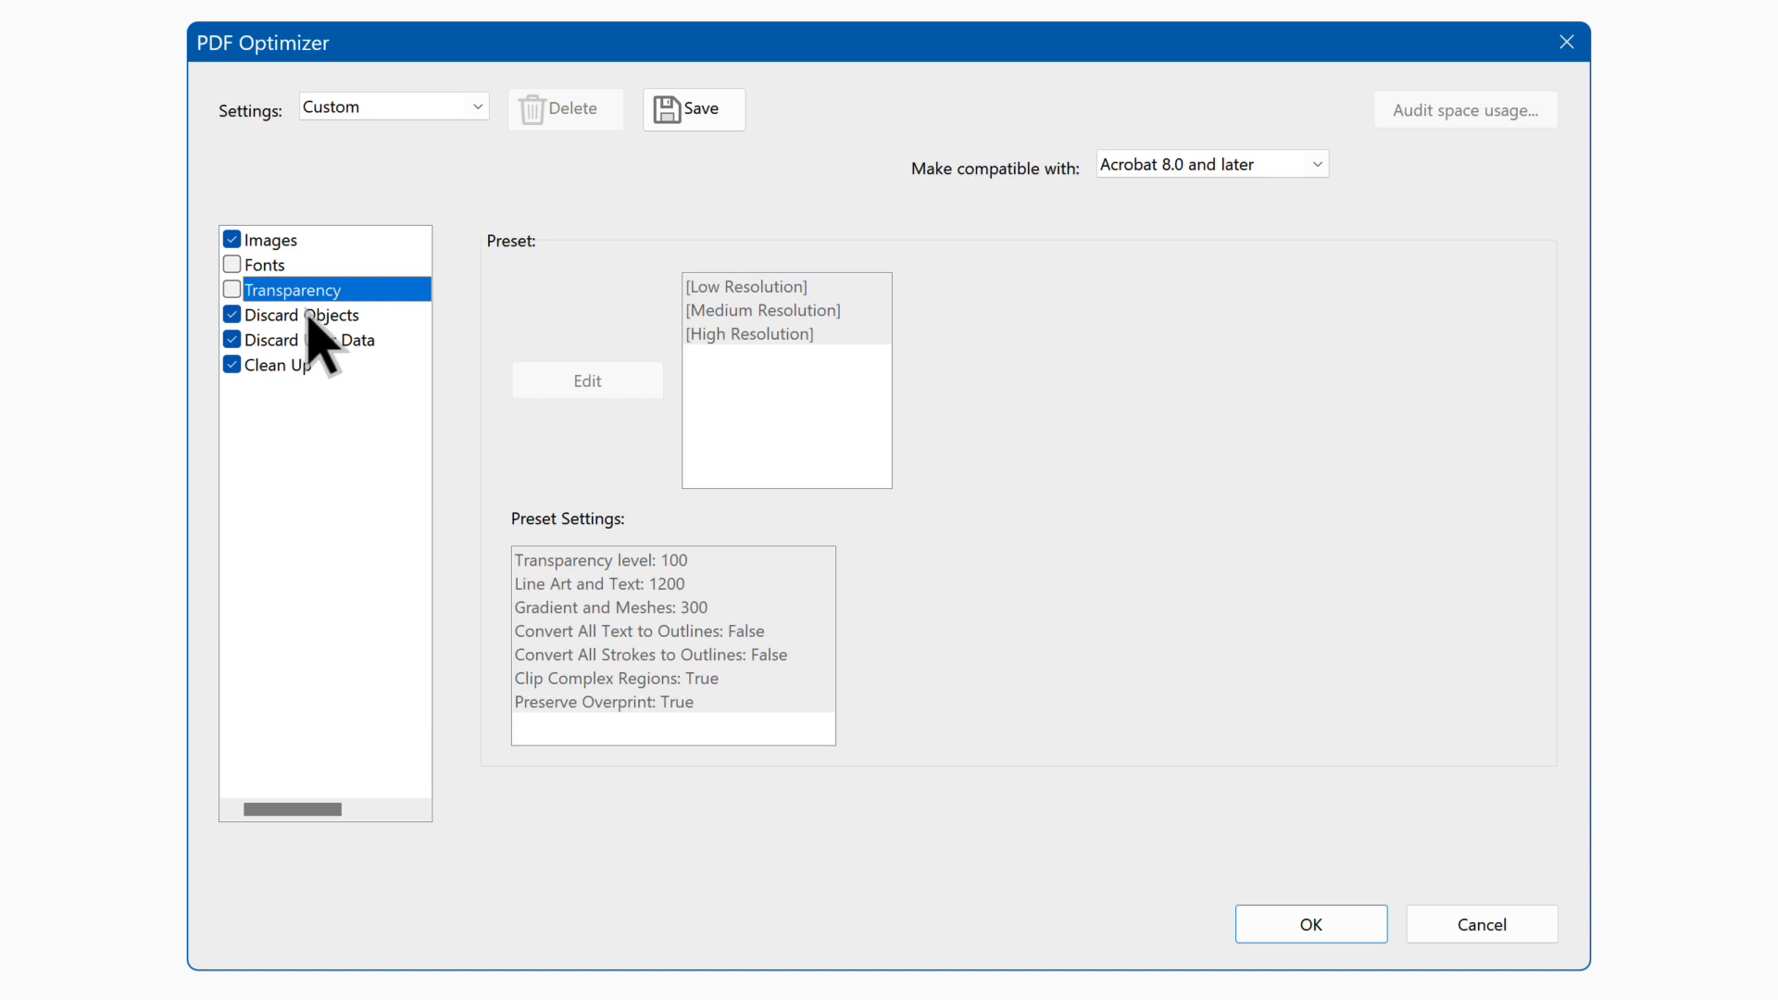
# - Enable every remaining option in the Discard Objects settings, from form submission actions through bookmarks, including flattening form fields and merging image fragments
pyautogui.click(310, 317)
pyautogui.click(520, 287)
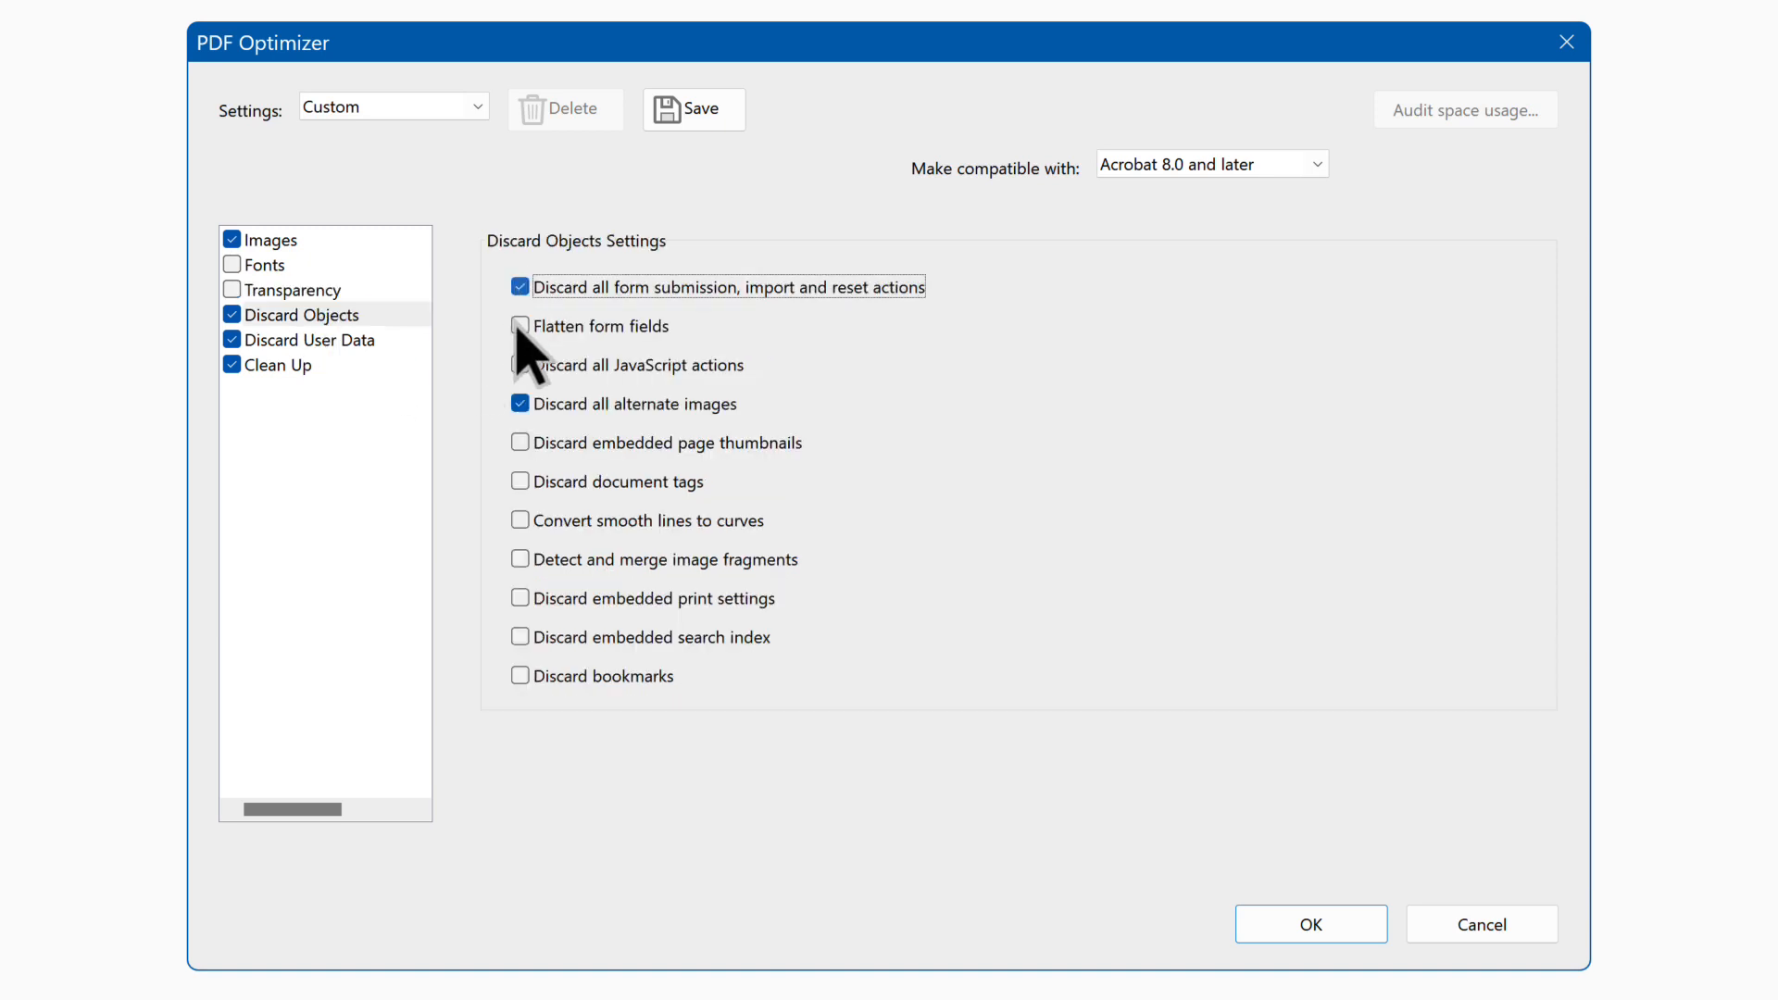
pyautogui.click(520, 326)
pyautogui.click(520, 365)
pyautogui.click(520, 442)
pyautogui.click(520, 481)
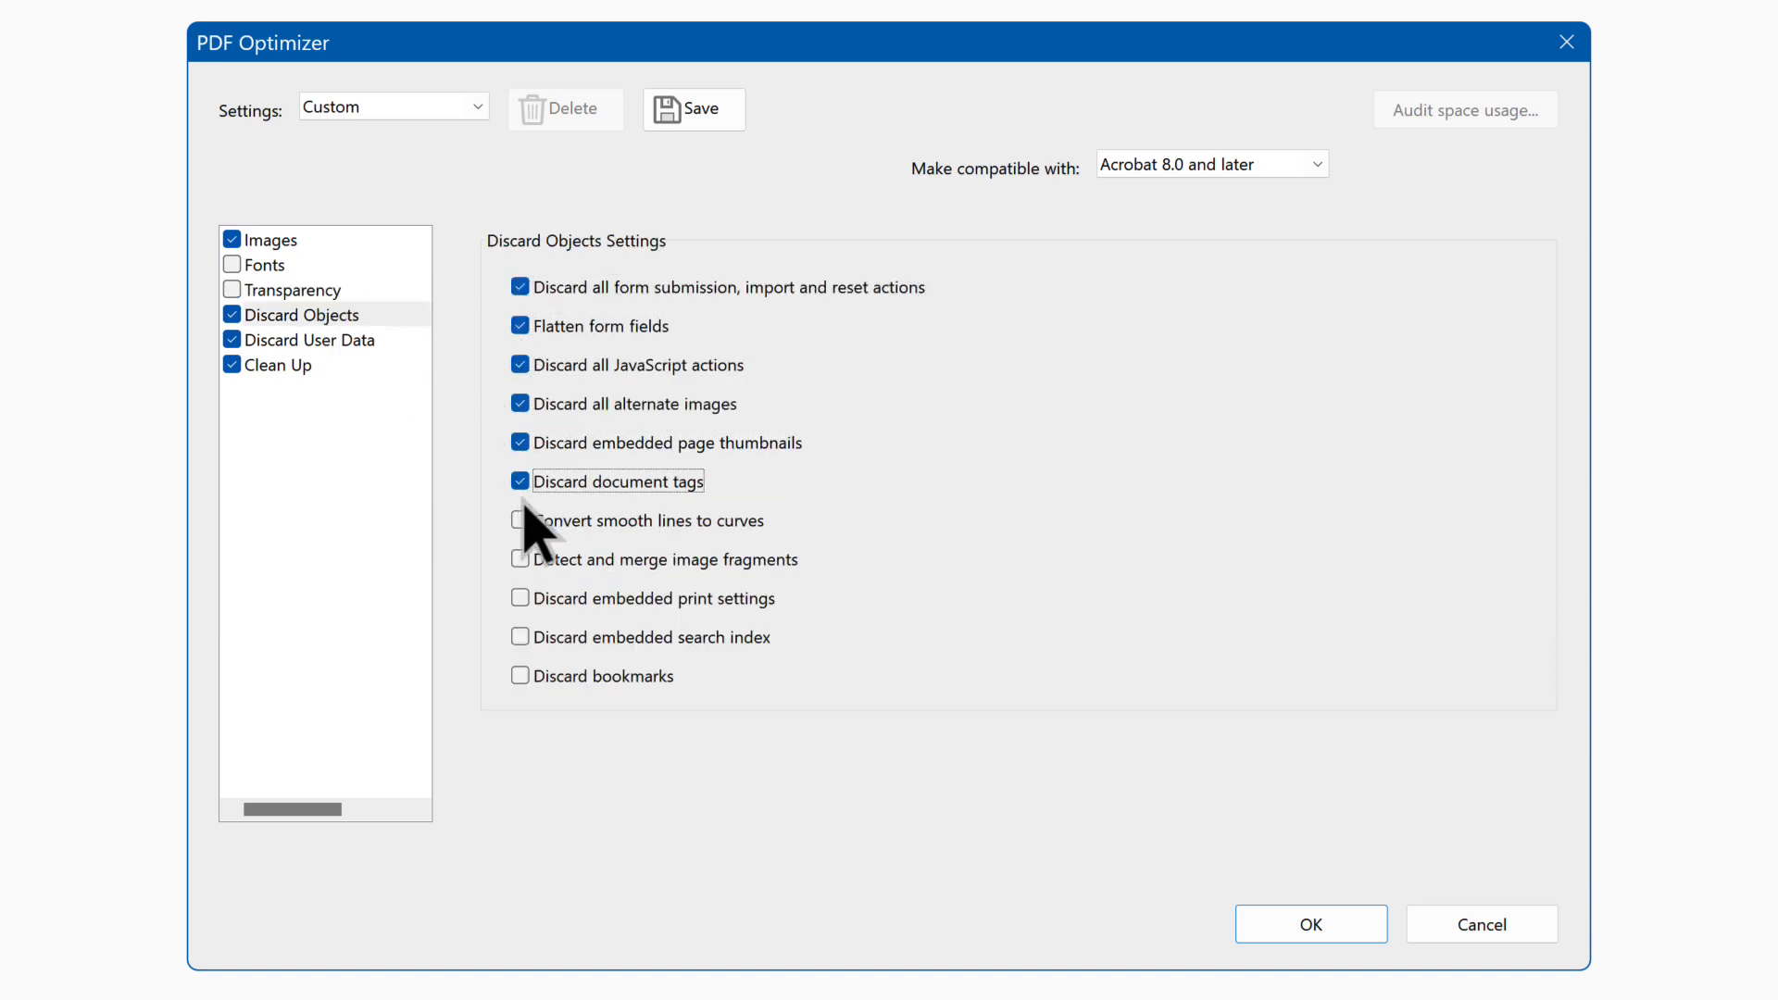
pyautogui.click(521, 520)
pyautogui.click(521, 560)
pyautogui.click(520, 598)
pyautogui.click(520, 637)
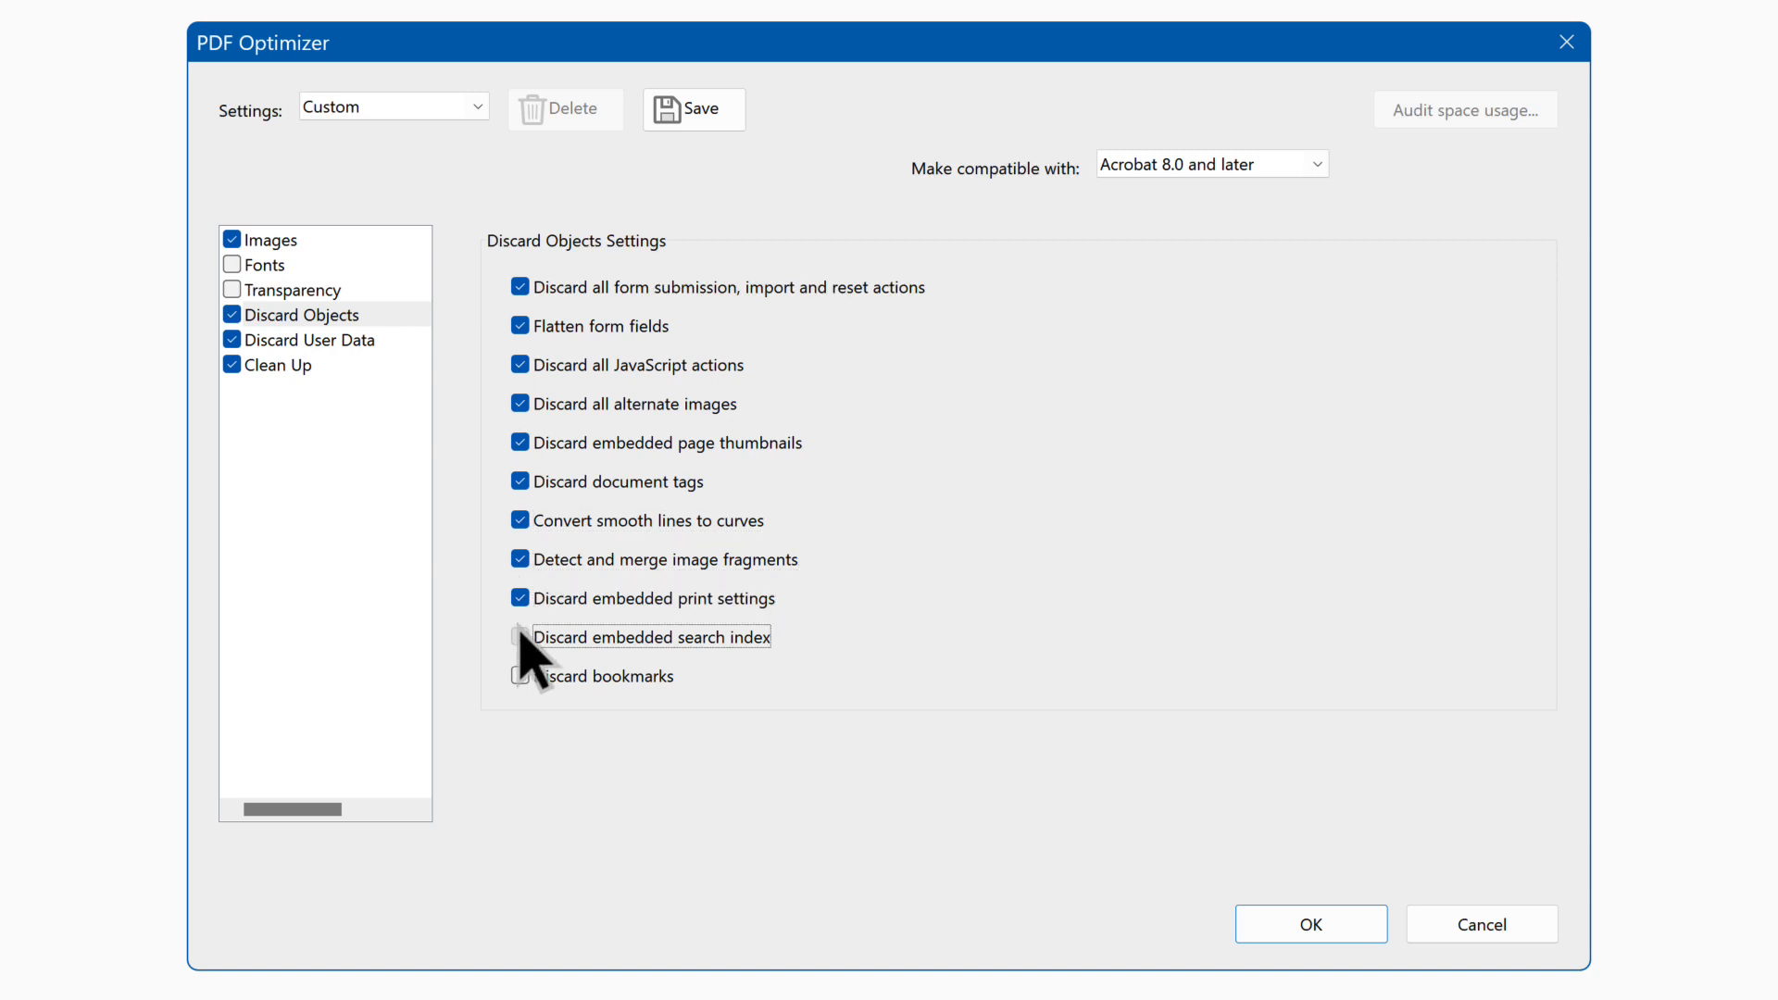
pyautogui.click(520, 676)
# - Enable every option in the Discard User Data settings, from comments, forms and multimedia through hidden layer content
pyautogui.click(342, 340)
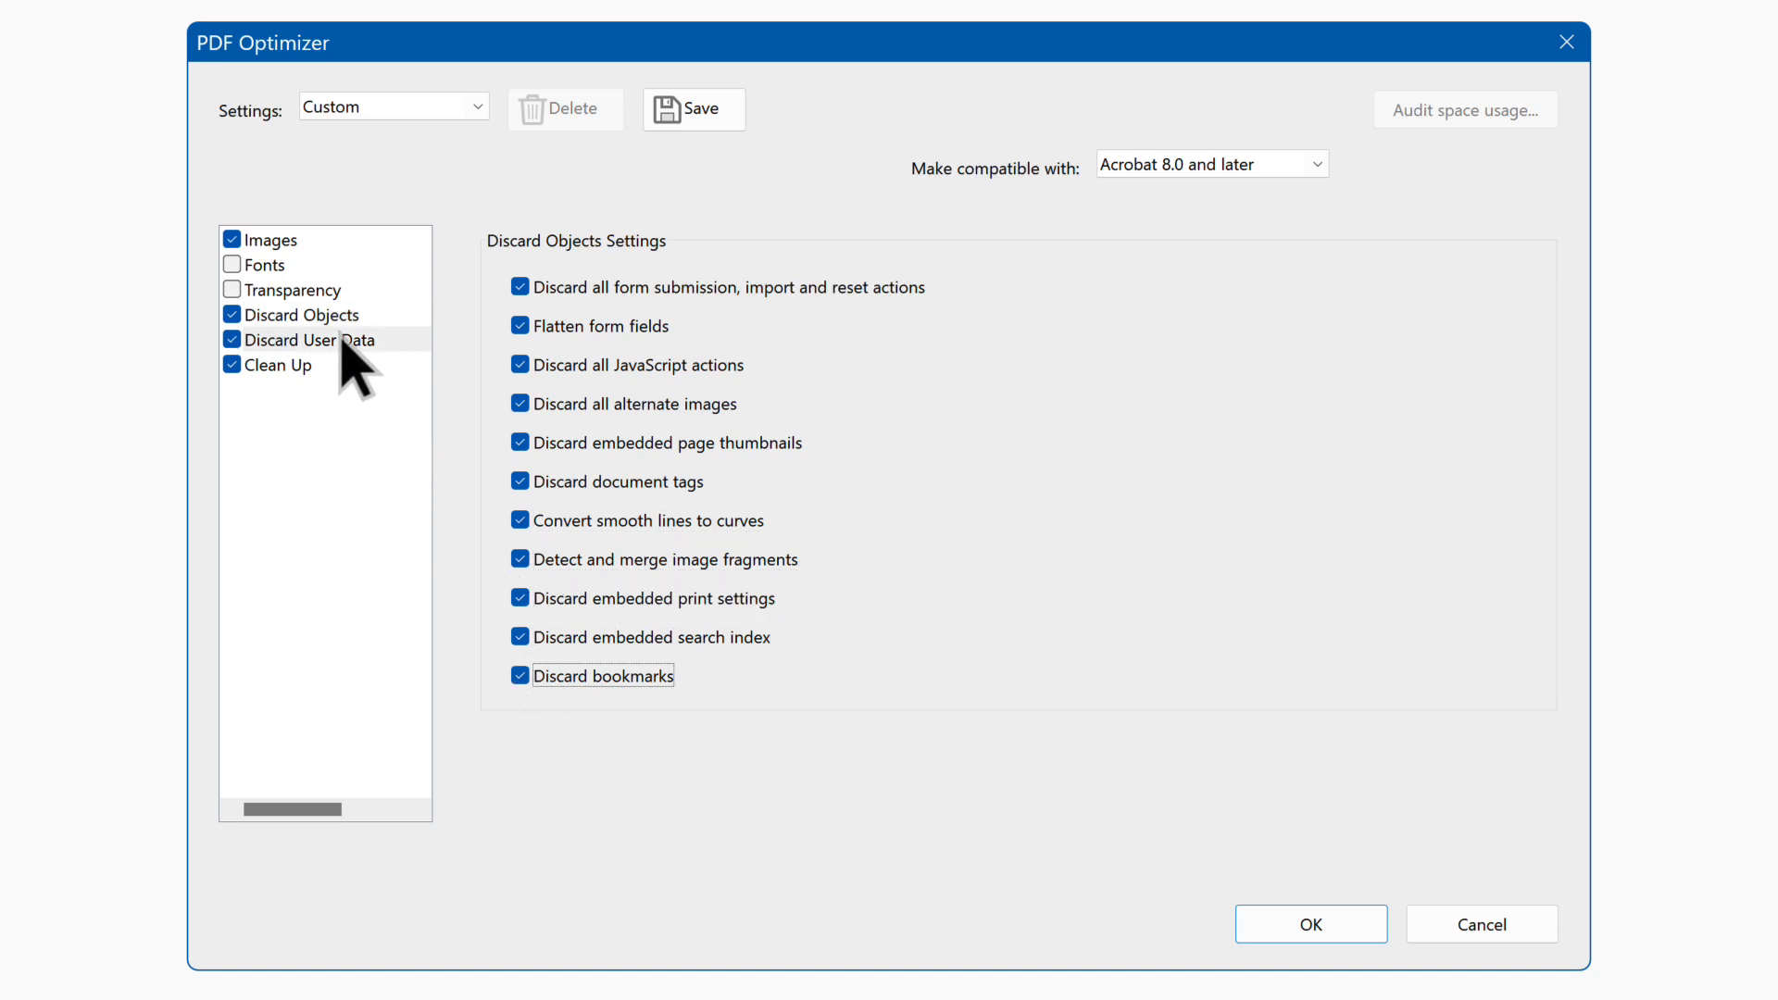
pyautogui.click(342, 340)
pyautogui.click(521, 287)
pyautogui.click(521, 326)
pyautogui.click(521, 365)
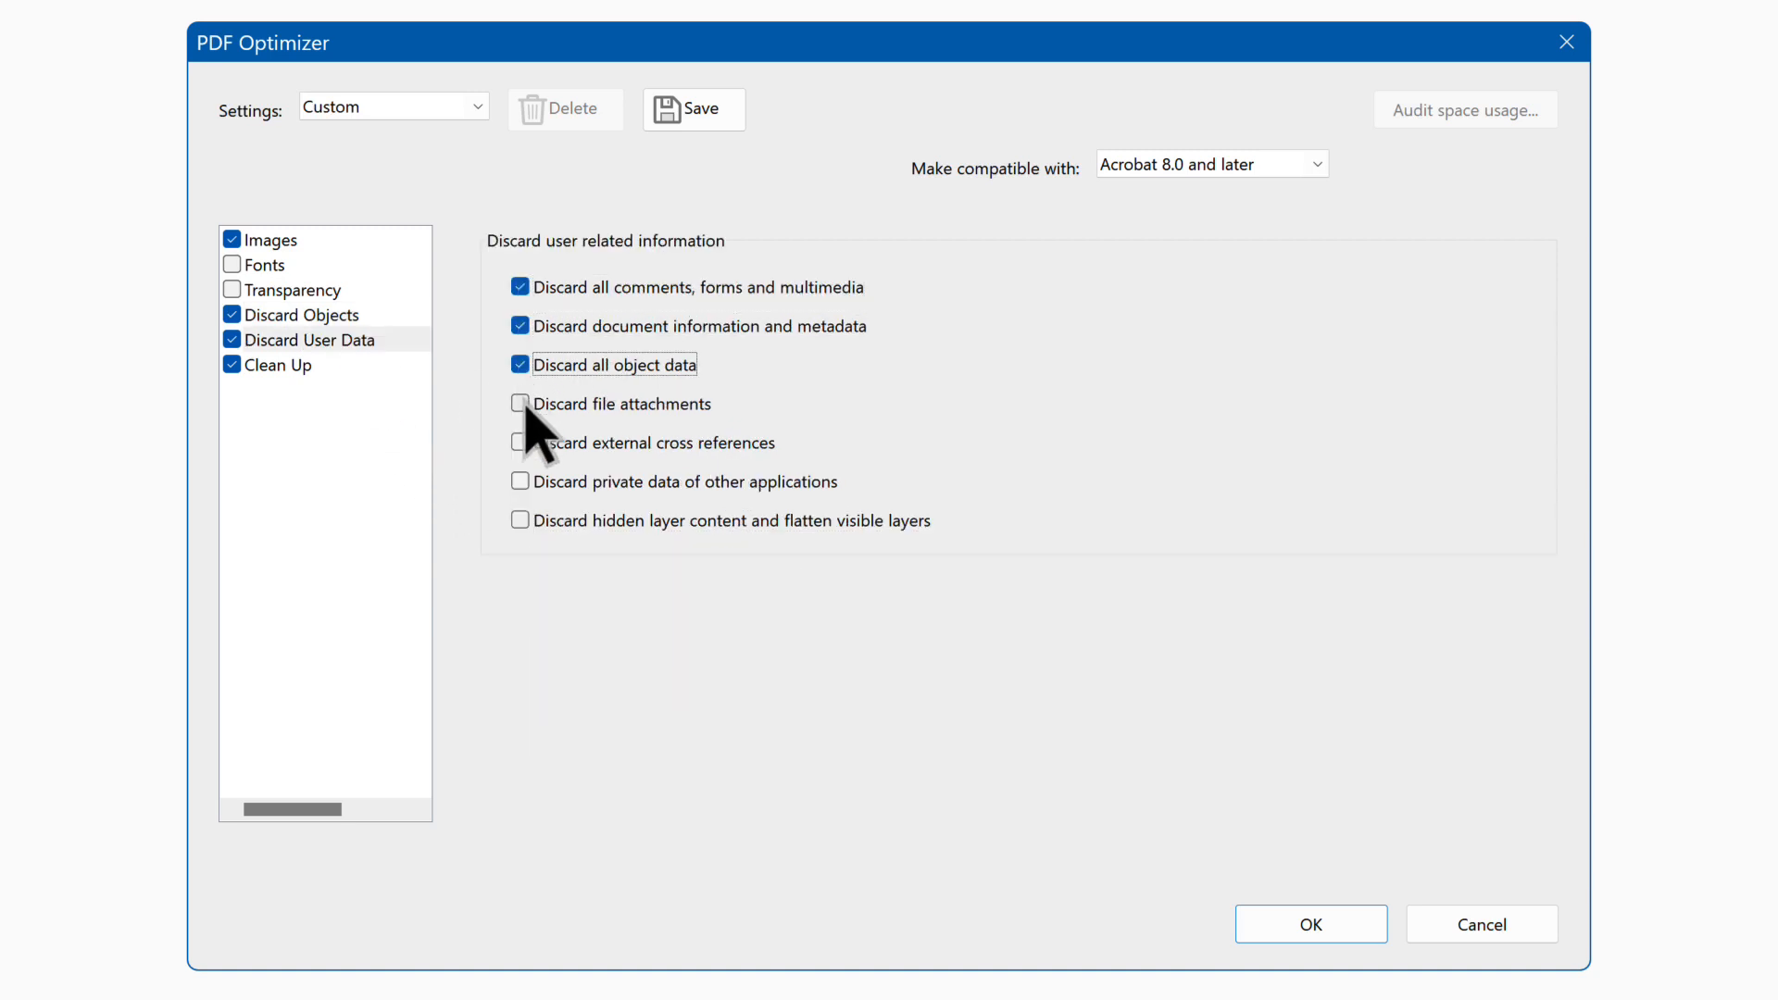
pyautogui.click(520, 404)
pyautogui.click(521, 443)
pyautogui.click(520, 482)
pyautogui.click(521, 521)
# - Enable discarding of unreferenced named destinations in the Clean Up settings and save the optimizer settings as "Prepress"
pyautogui.click(357, 364)
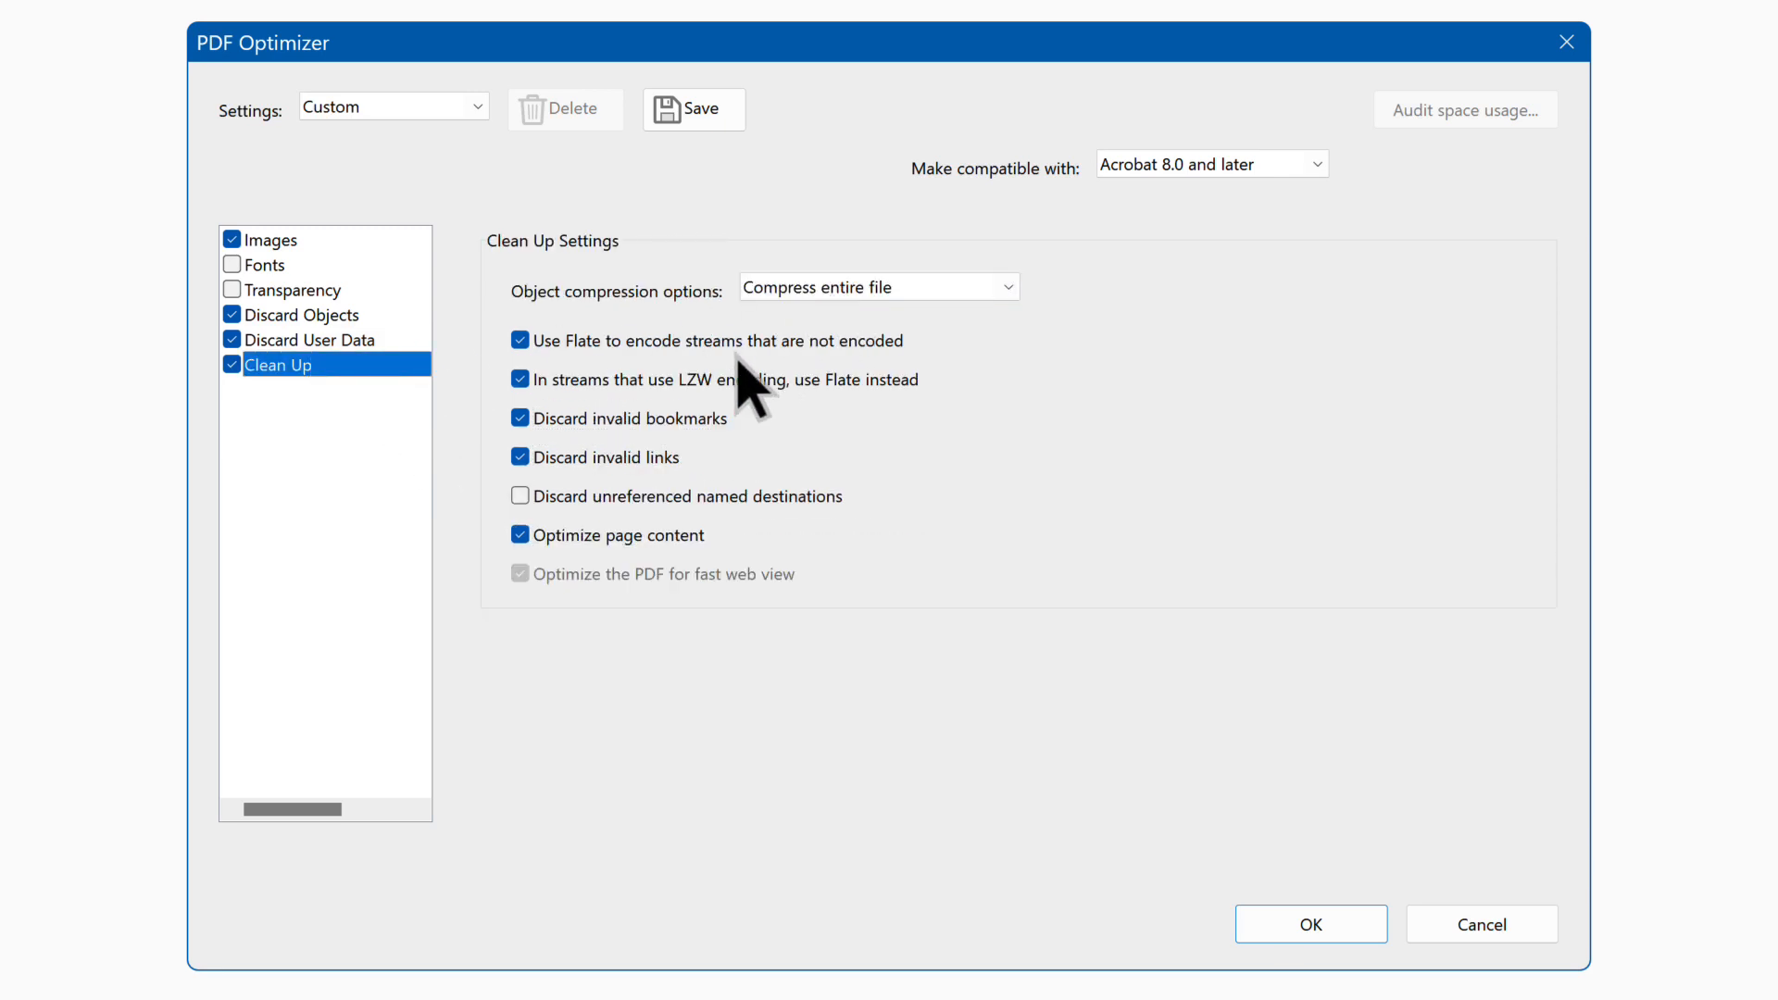
pyautogui.click(521, 496)
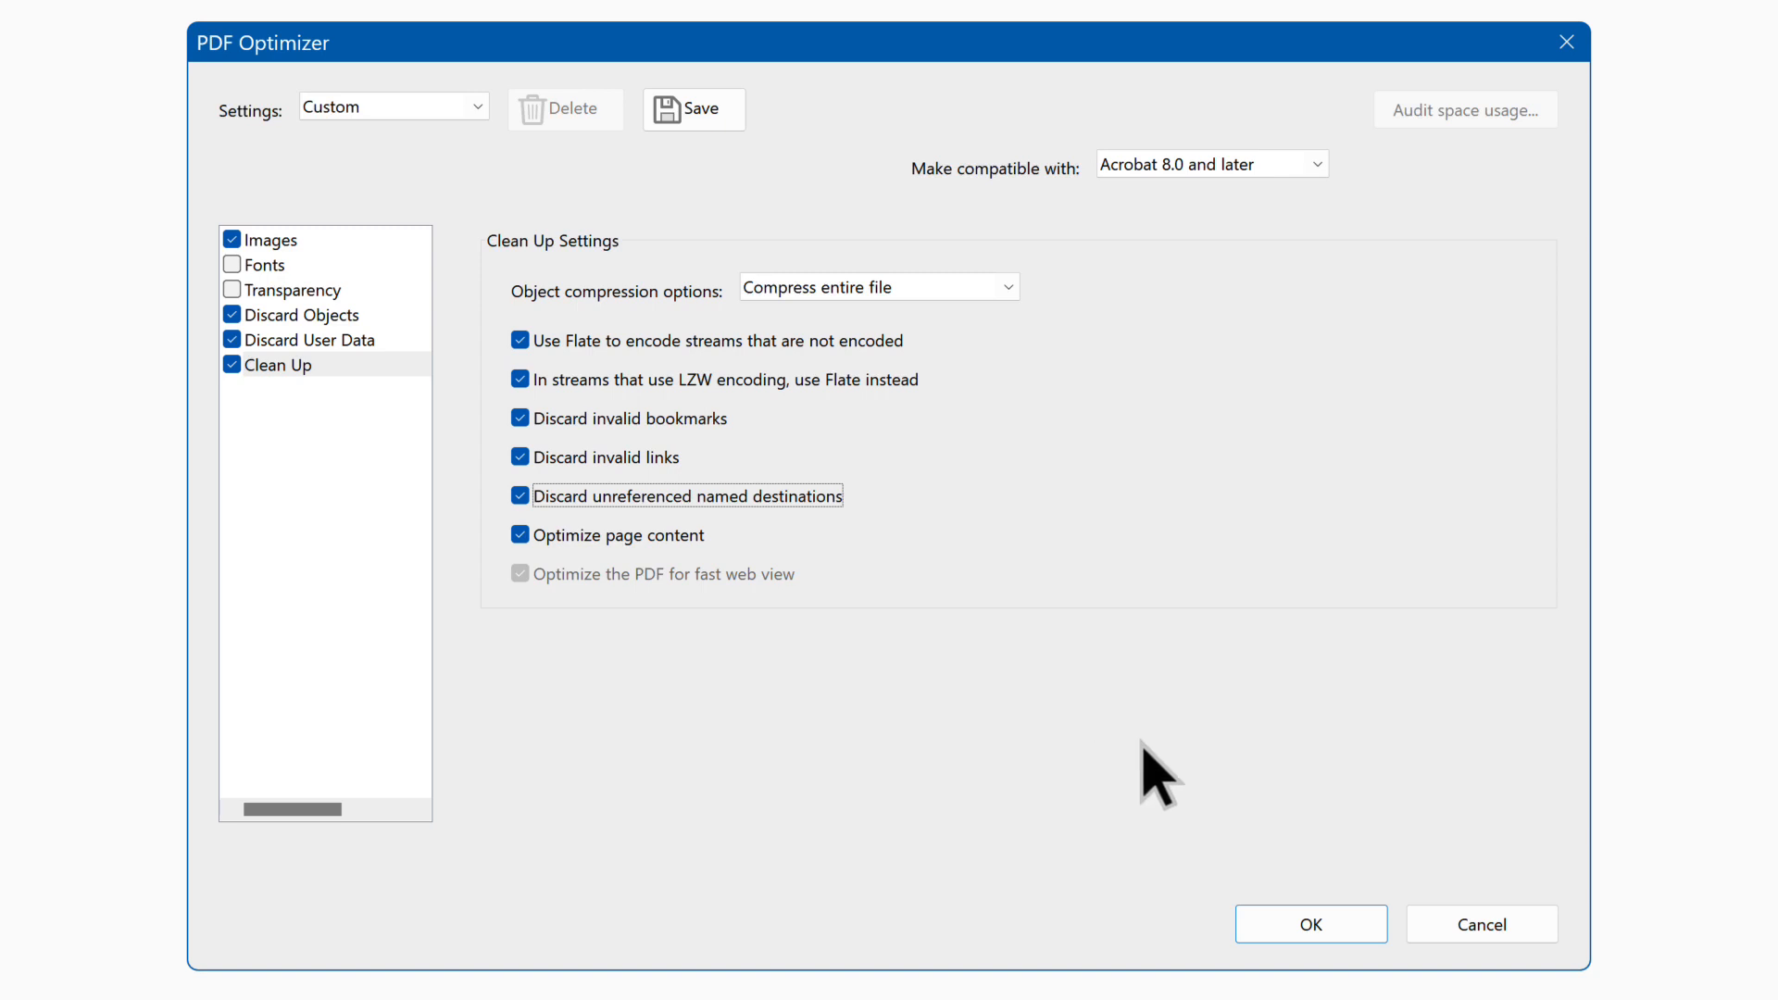
pyautogui.click(1313, 919)
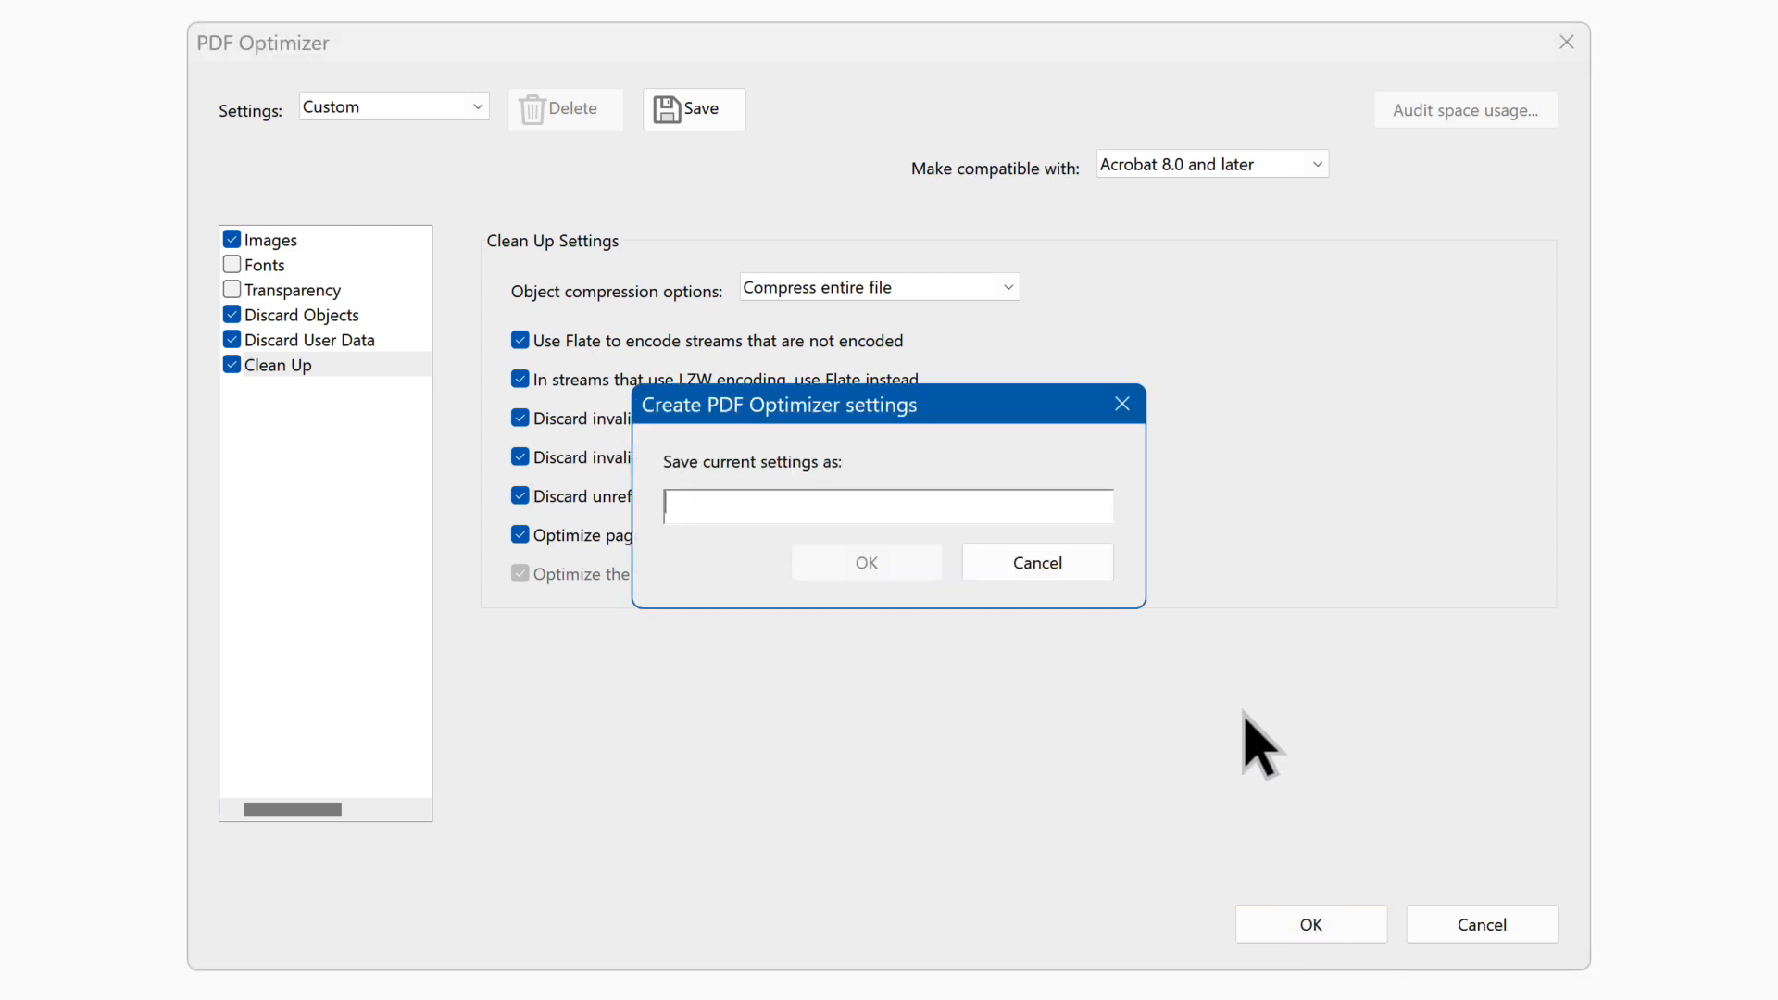
pyautogui.write('Prepress')
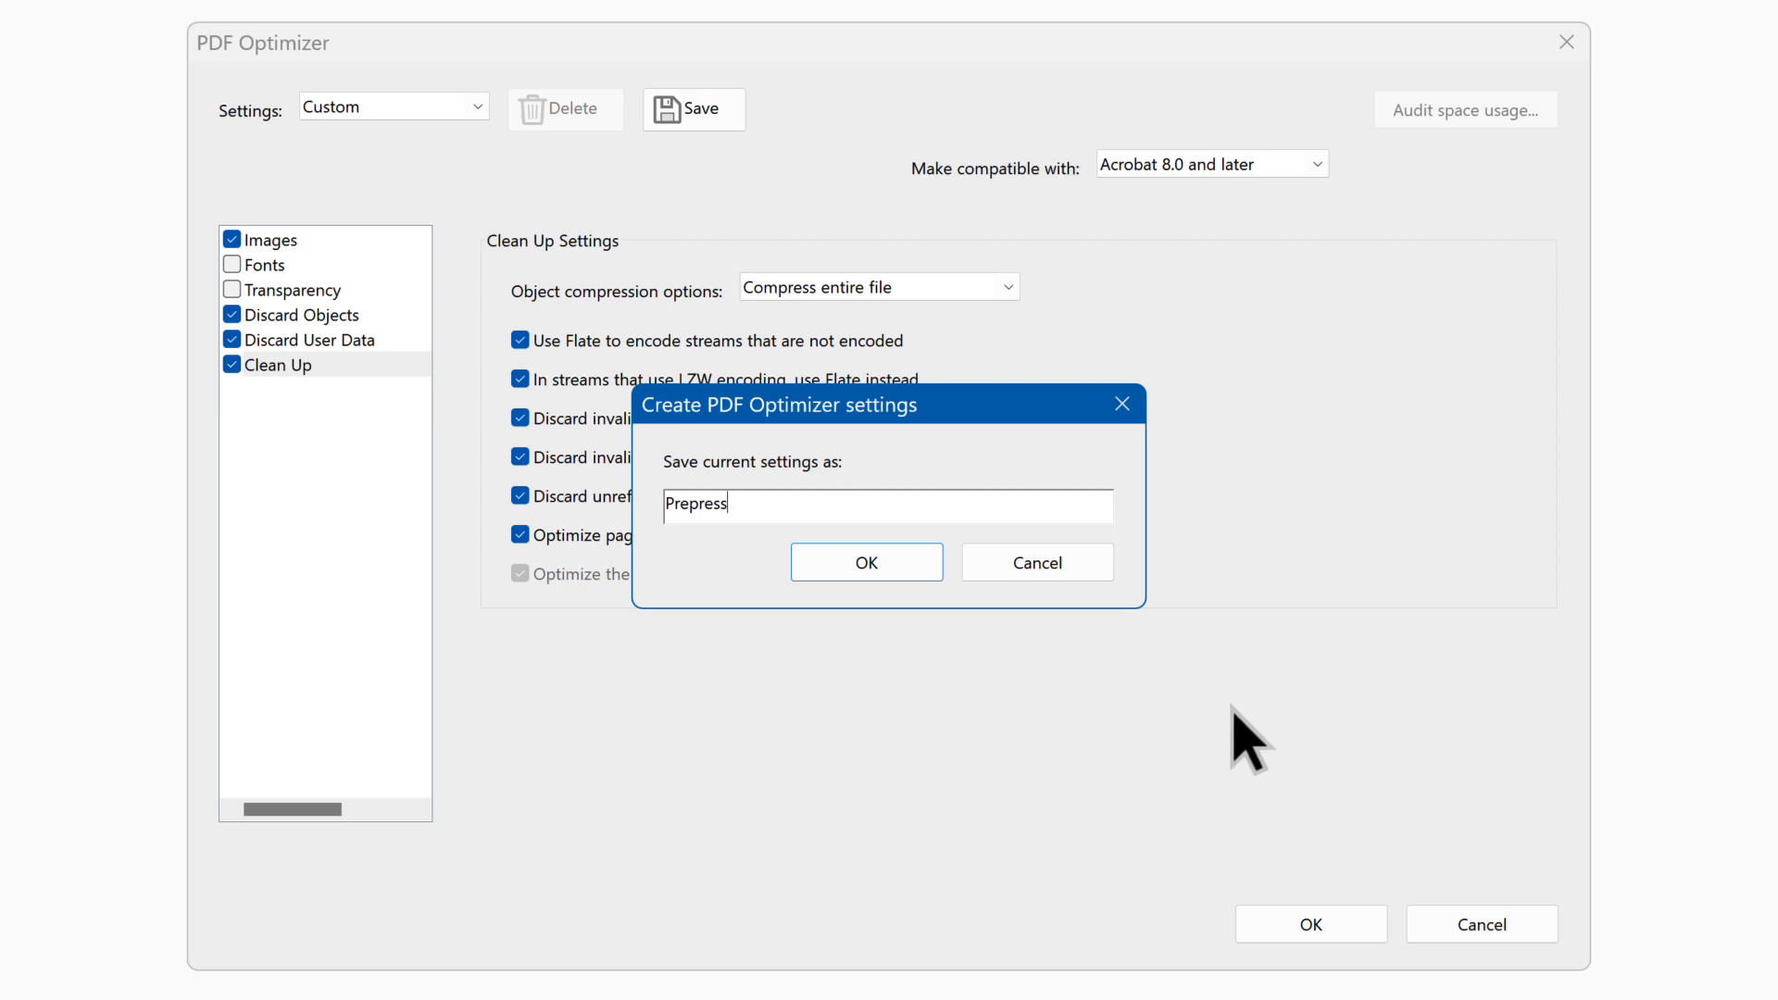
pyautogui.click(898, 556)
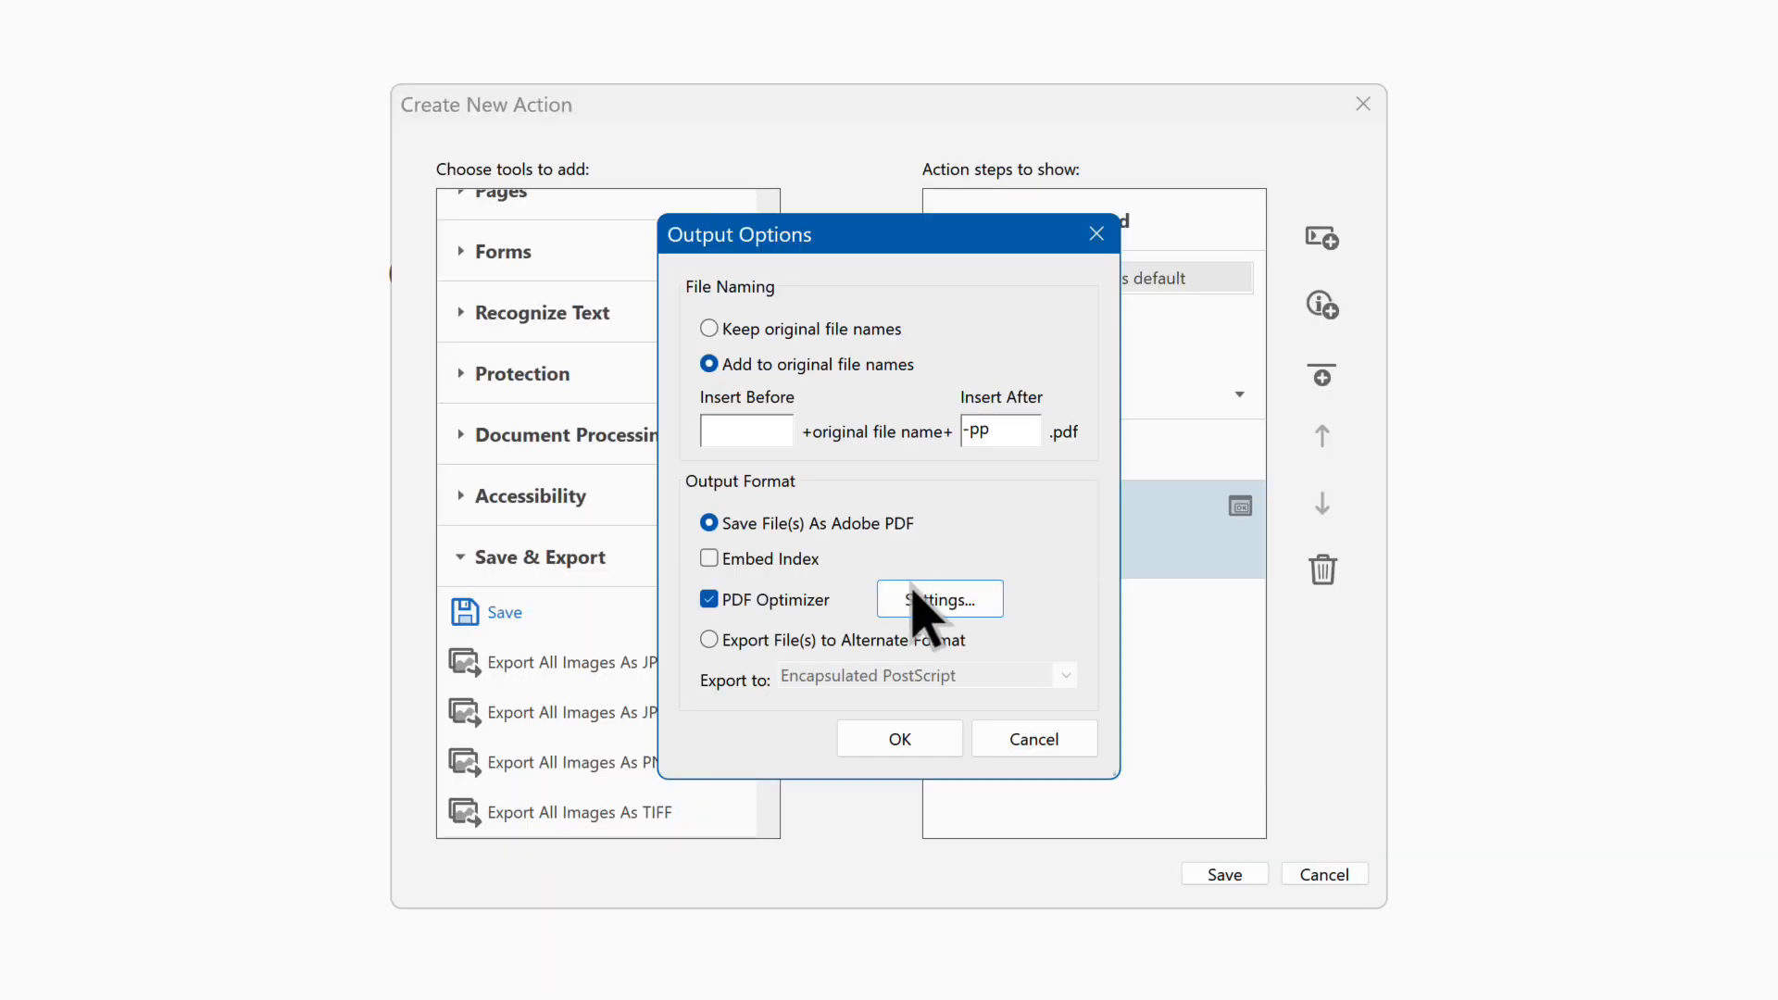
# - Accept the output options and save the new action under the name "Prepress"
pyautogui.click(912, 741)
pyautogui.click(1225, 874)
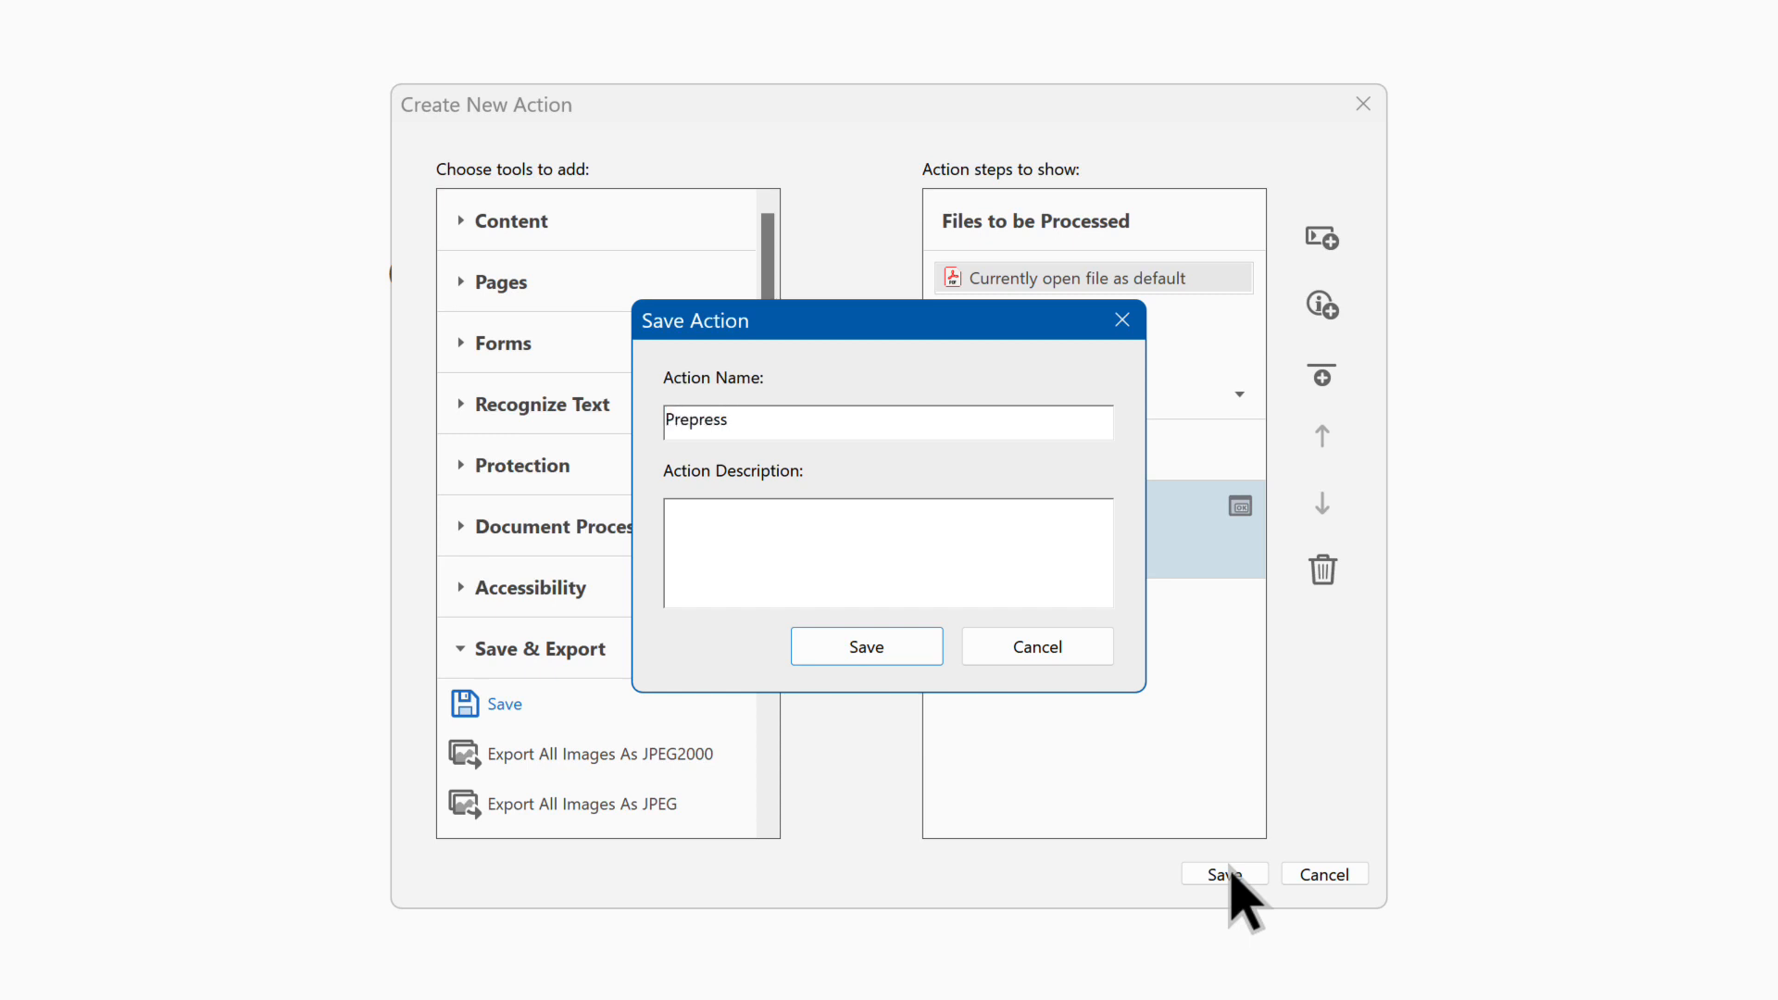
pyautogui.click(895, 652)
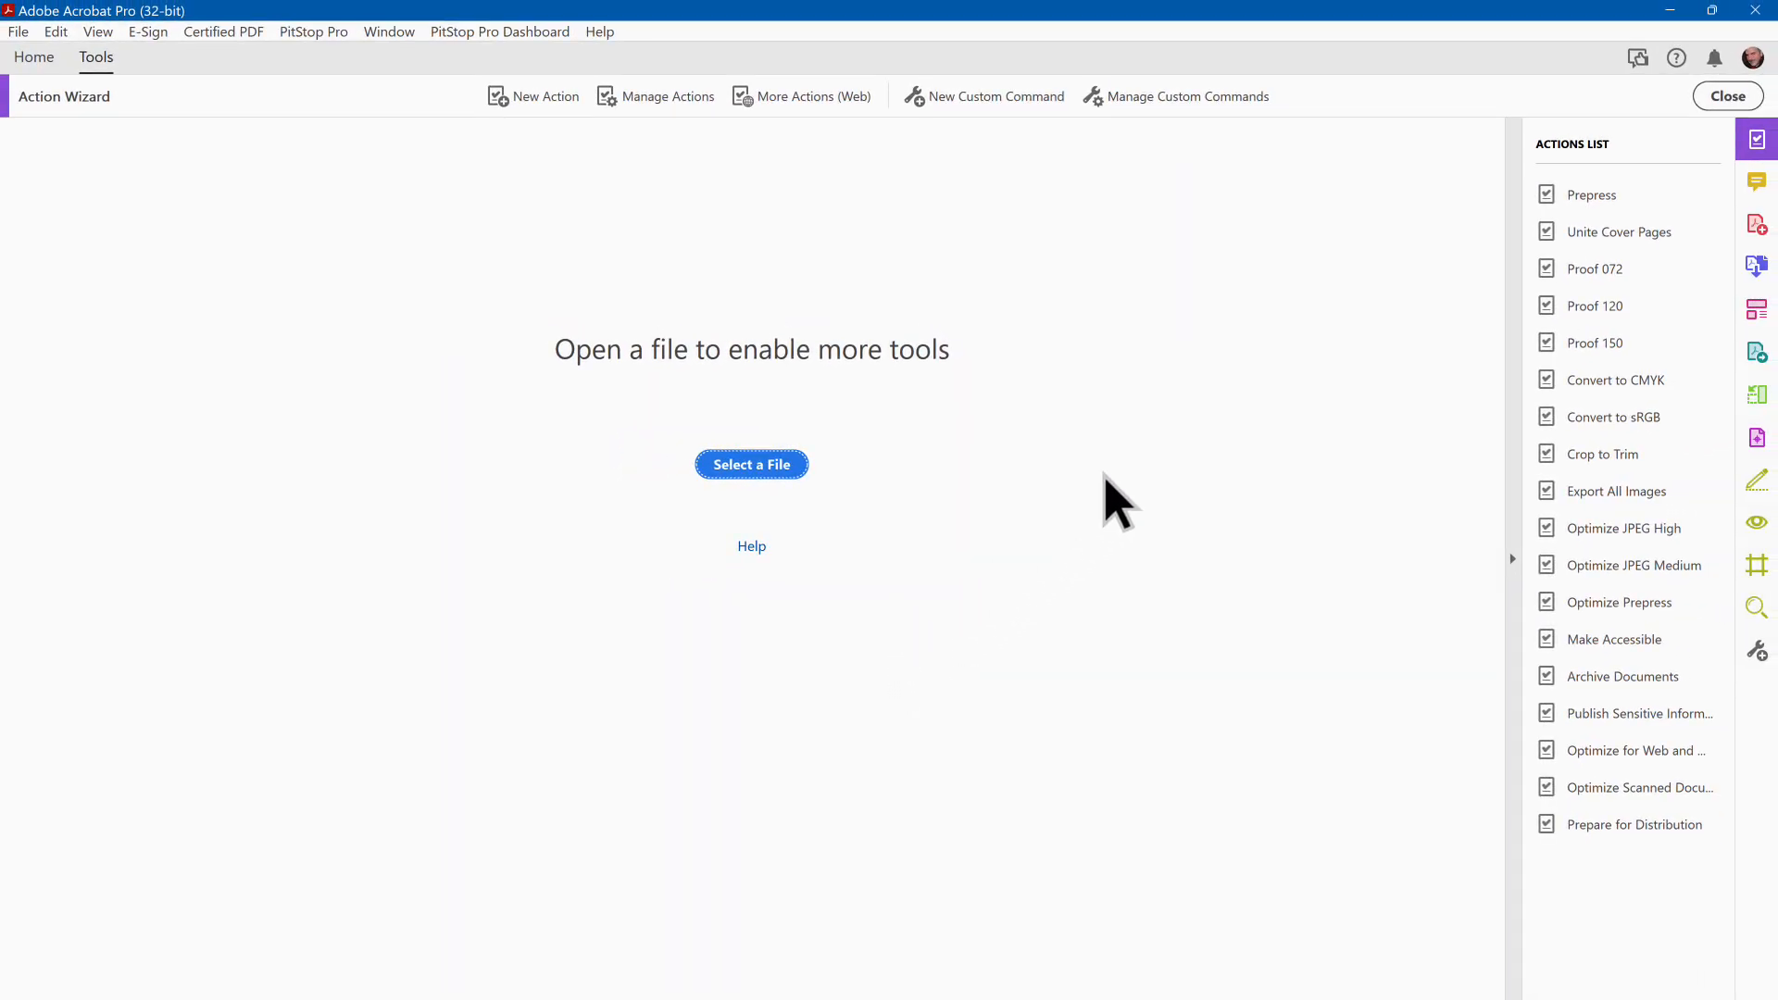
# - Run the Prepress action on Modern Design.pdf, Open Concept Home Remodel.pdf and Outdoor Entertaining.pdf from the Flatten PDFs folder
pyautogui.click(1605, 196)
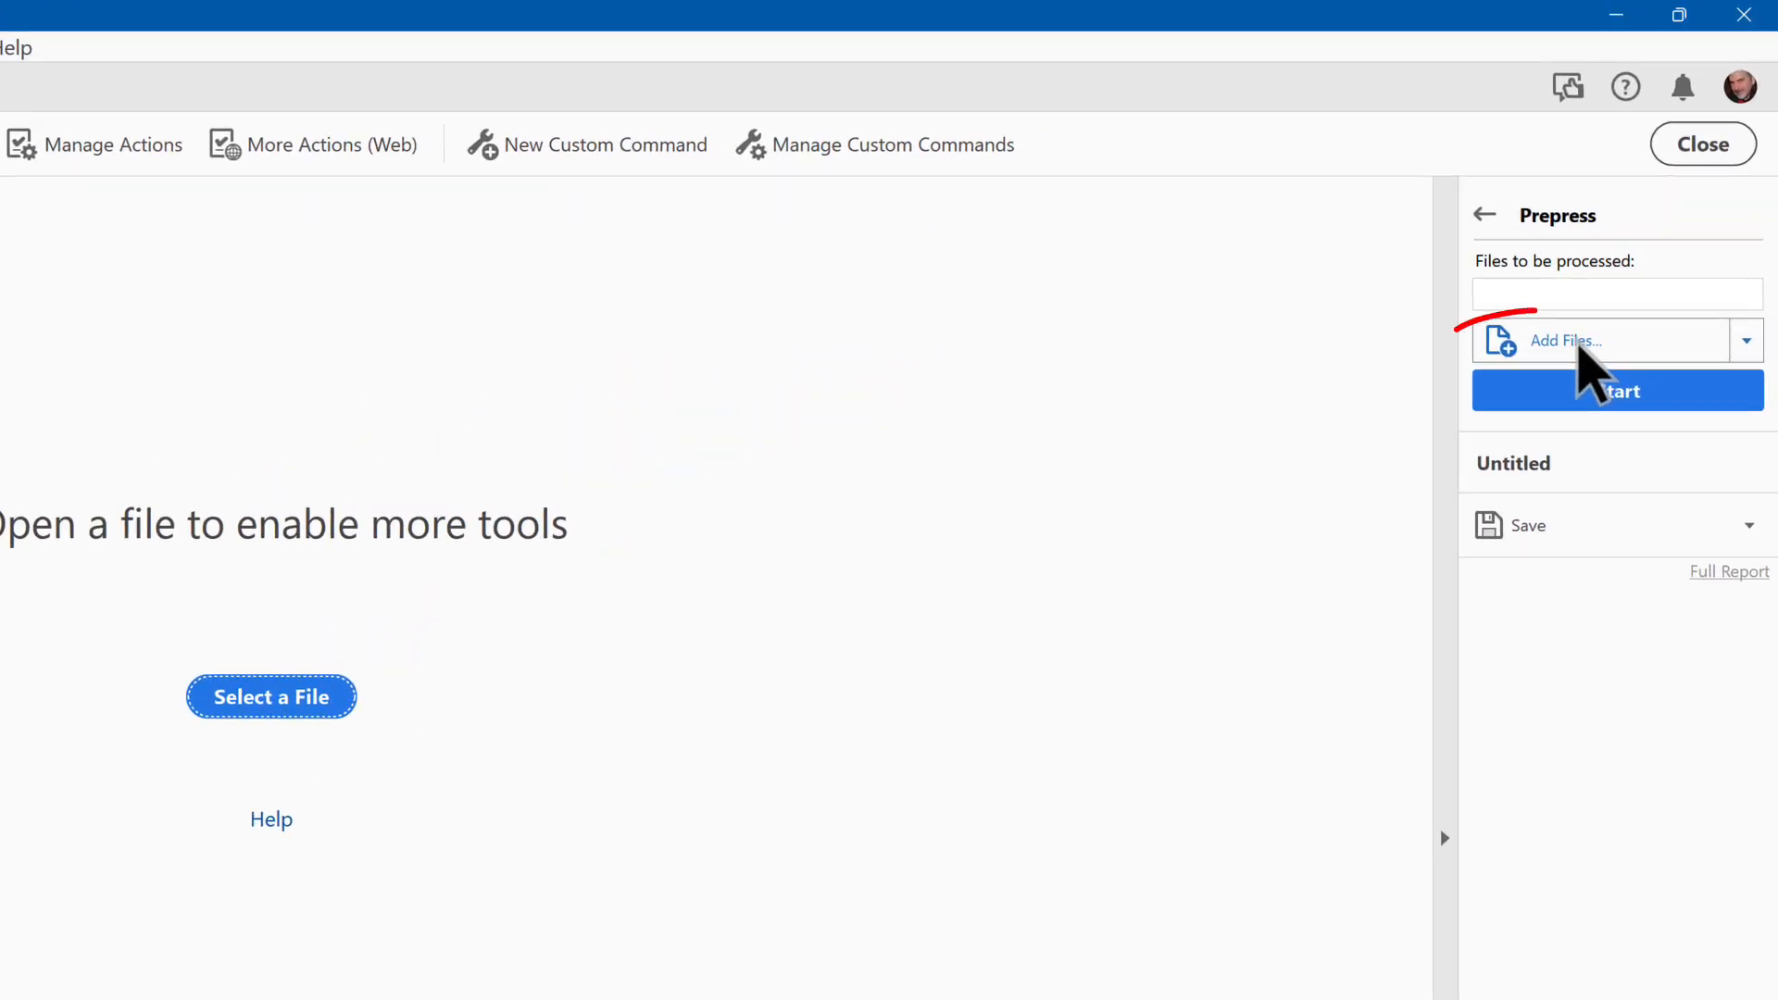
pyautogui.click(1574, 342)
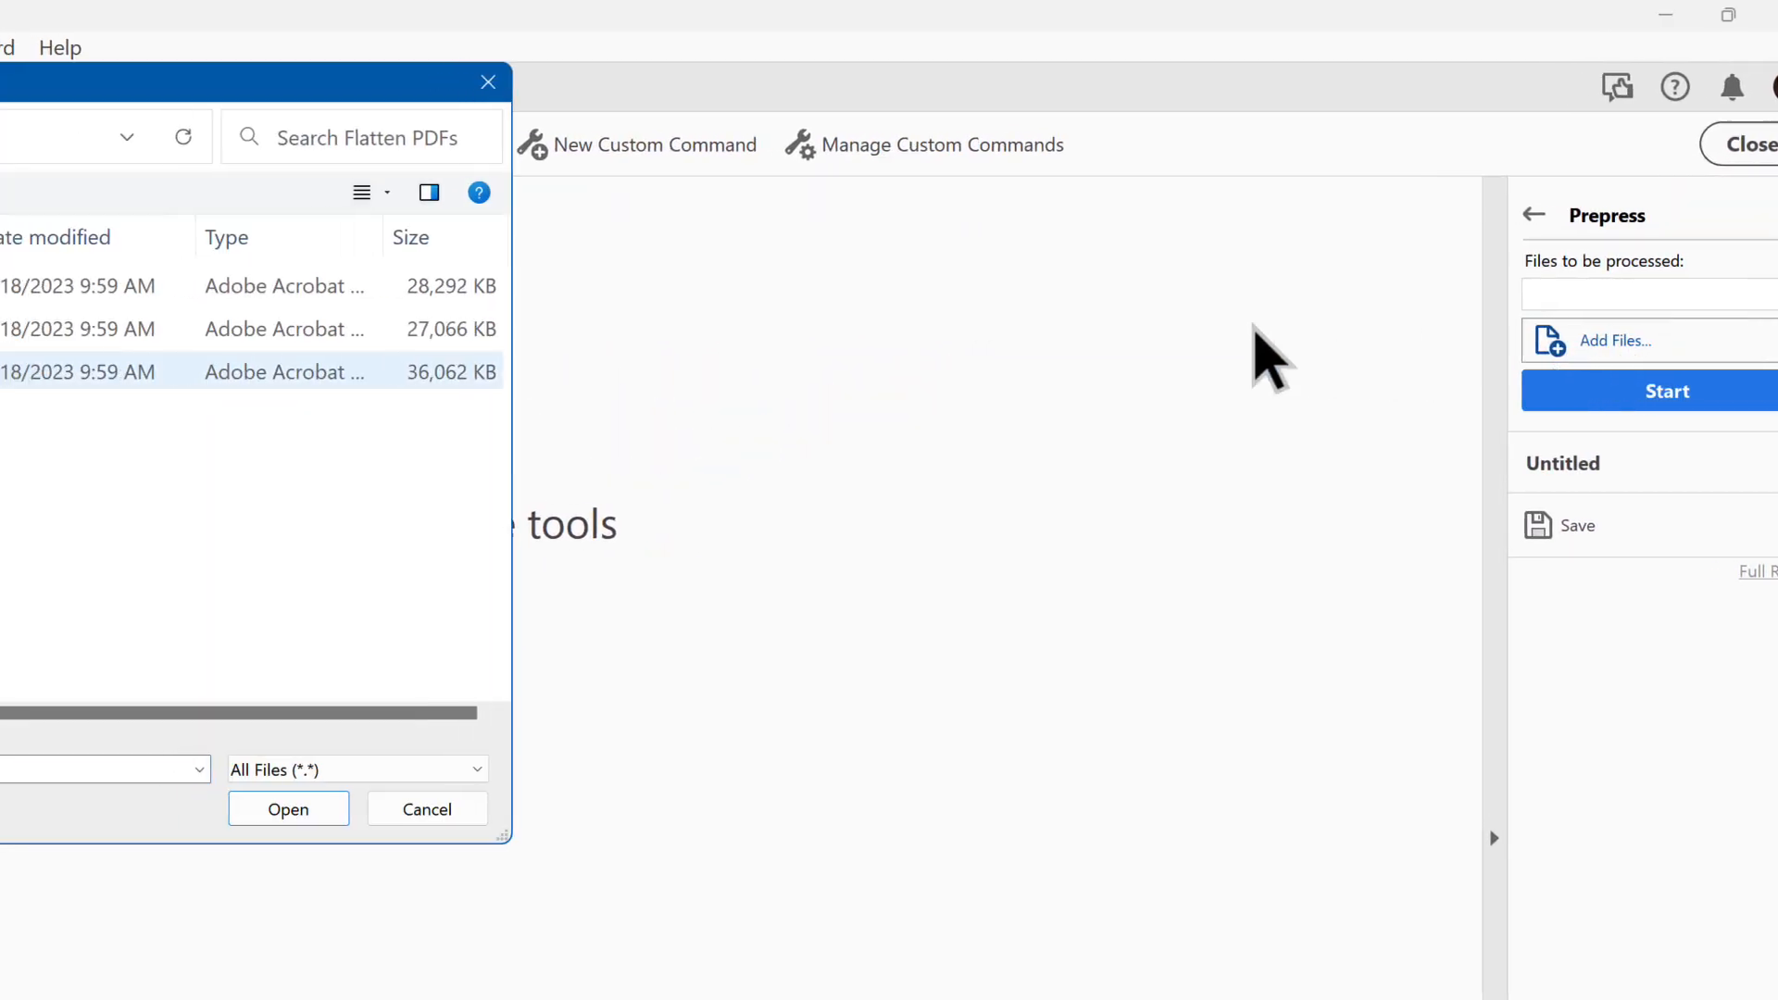
pyautogui.click(703, 286)
pyautogui.keyDown('shift'); pyautogui.click(561, 372); pyautogui.keyUp('shift')
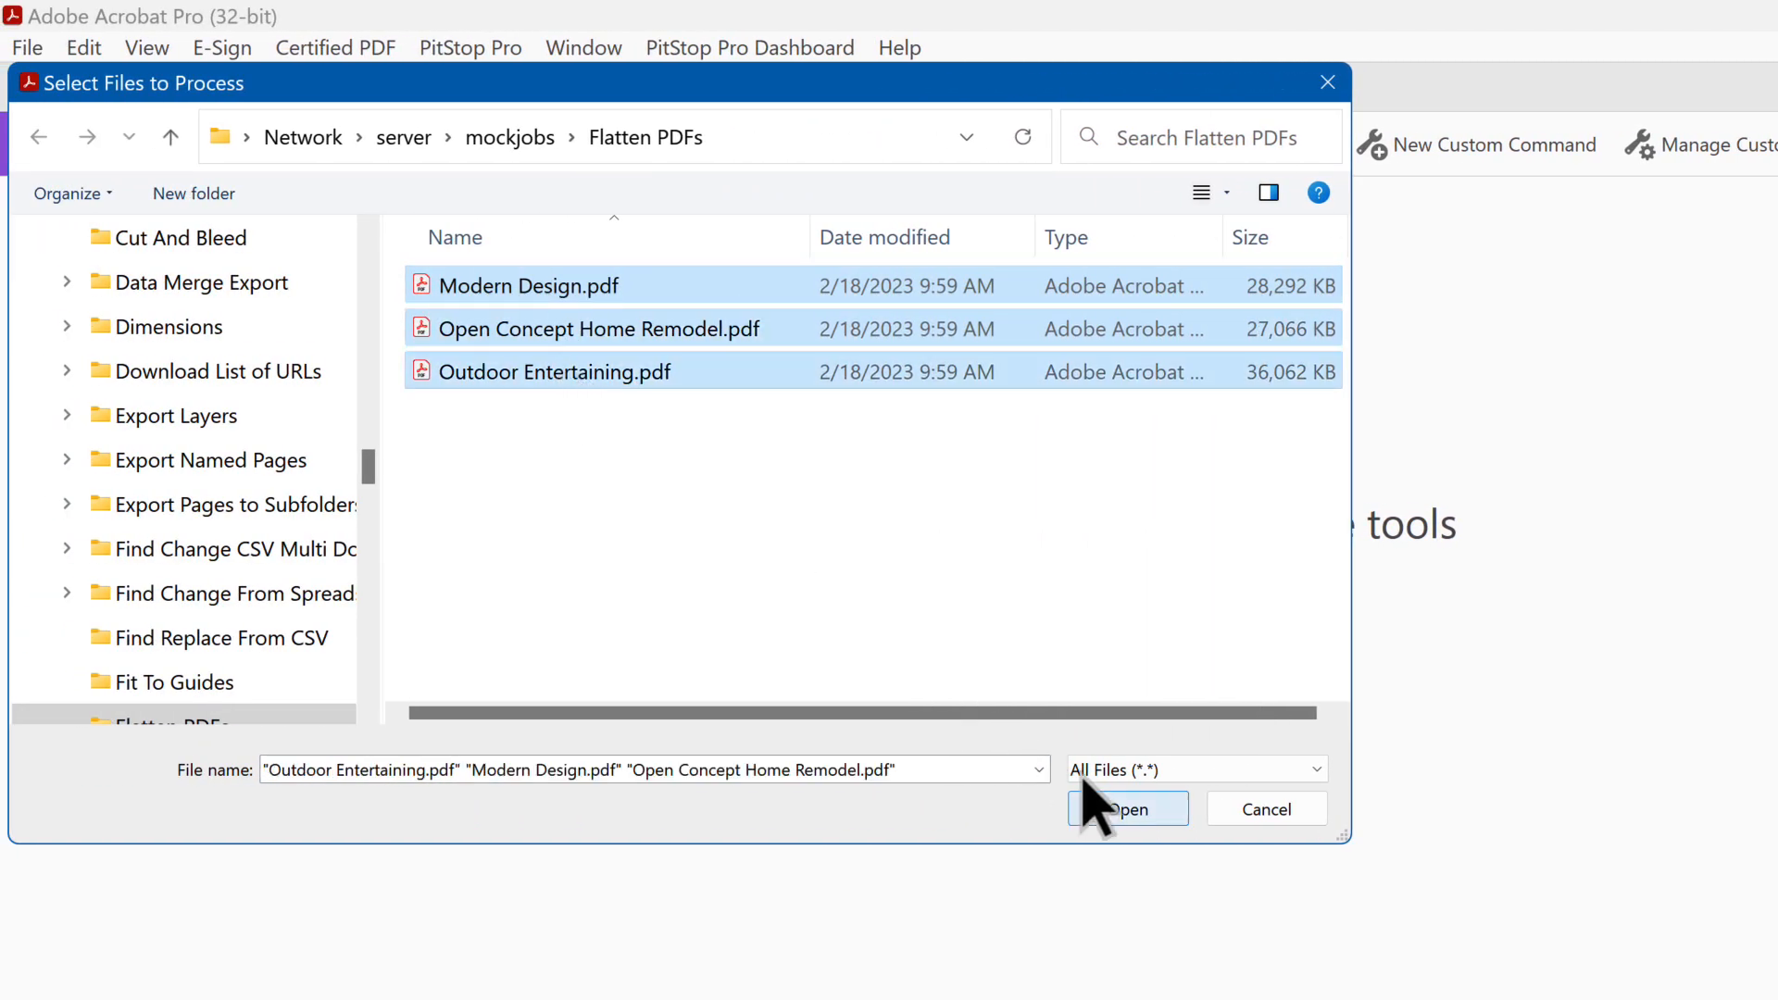
pyautogui.click(1125, 810)
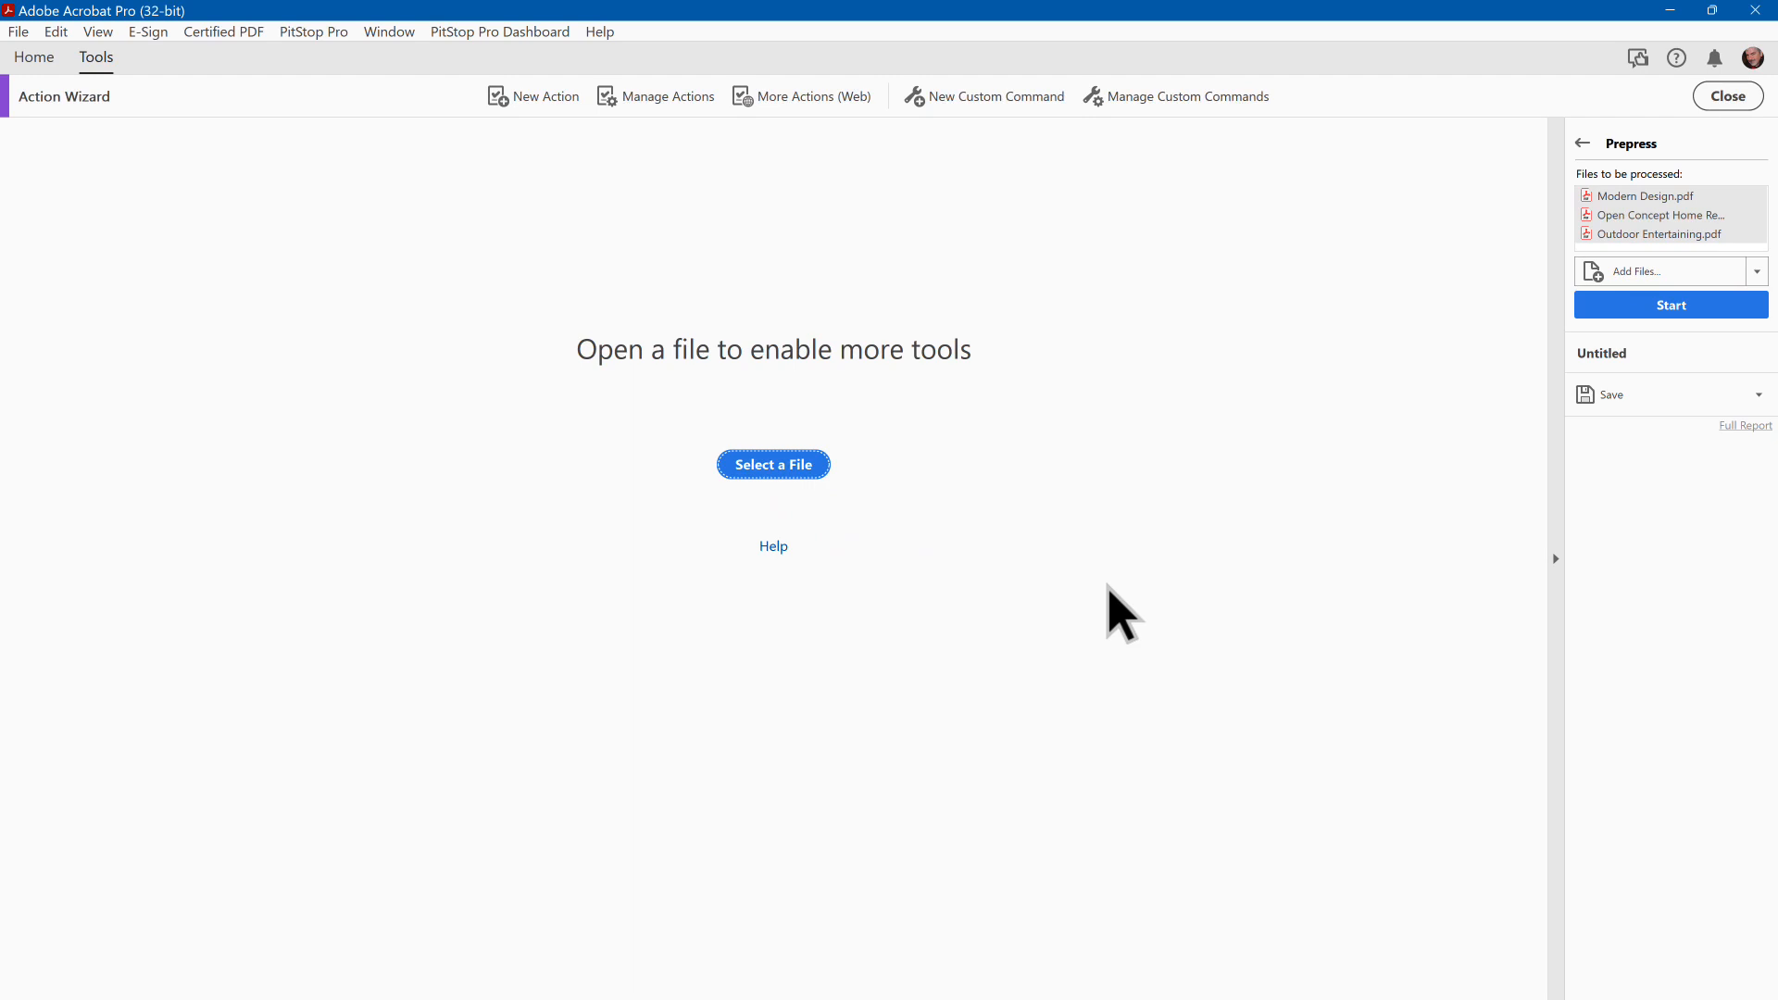
pyautogui.click(1676, 308)
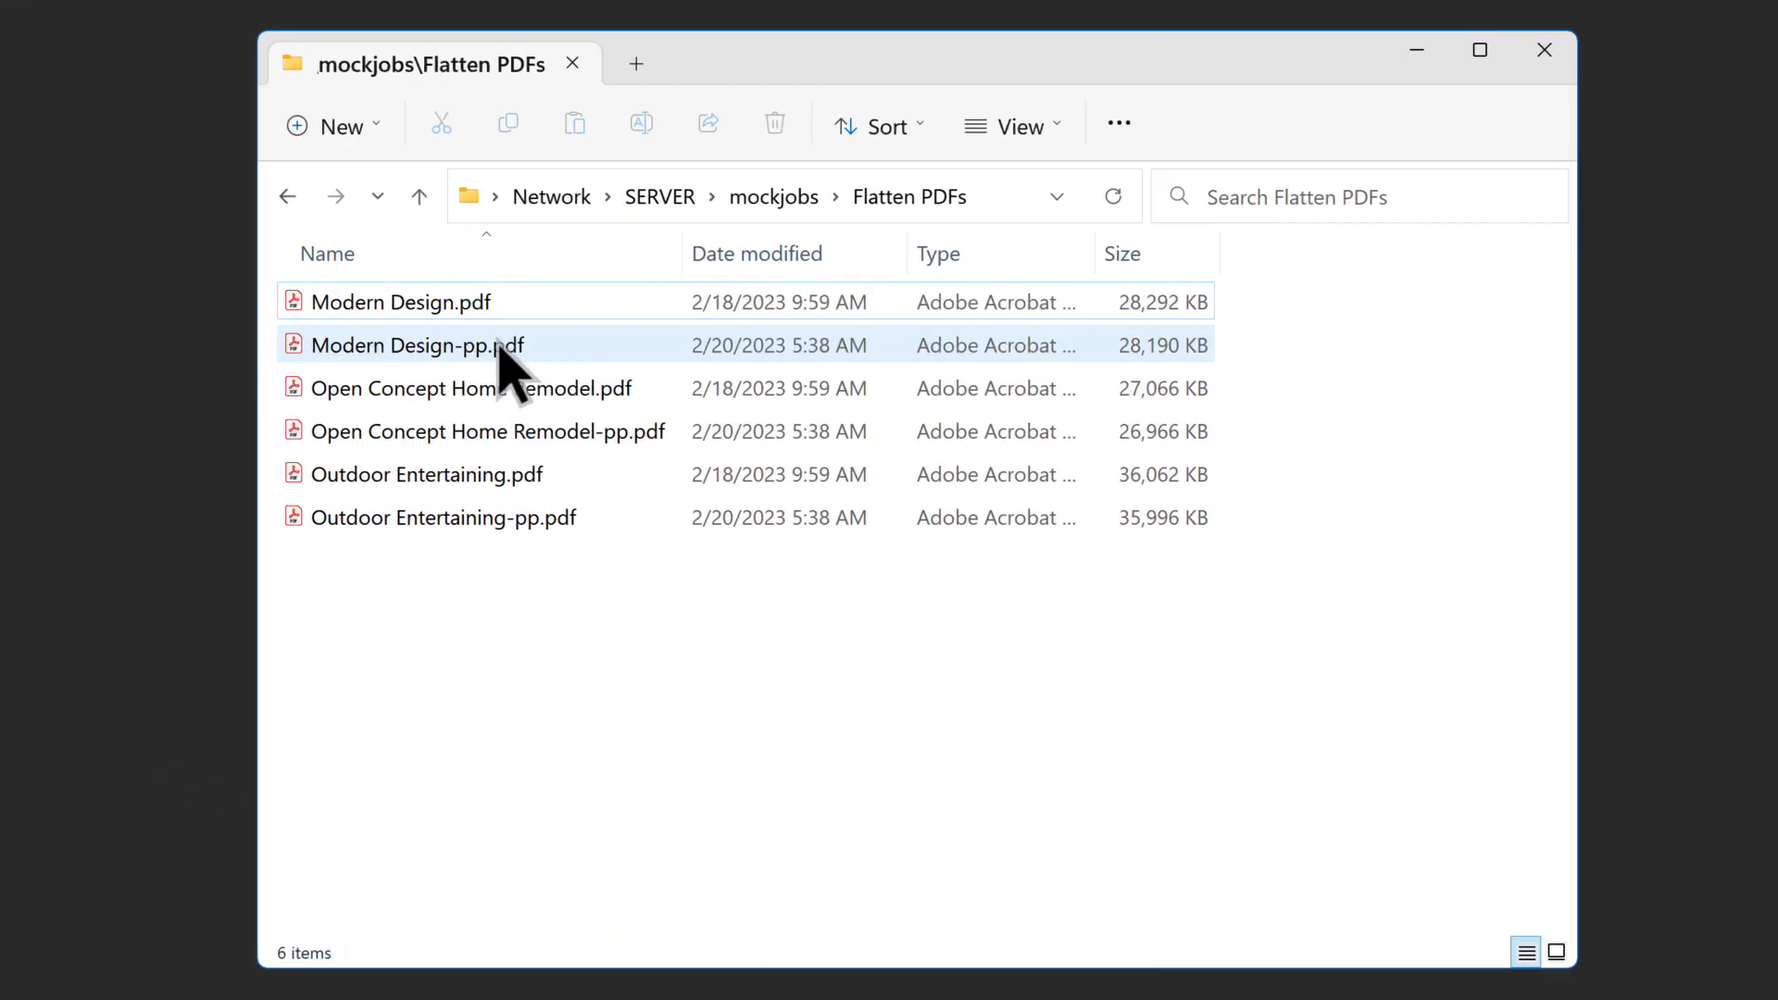
# - In File Explorer, select Modern Design-pp.pdf, Open Concept Home Remodel-pp.pdf and Outdoor Entertaining-pp.pdf in the Flatten PDFs folder
pyautogui.click(500, 345)
pyautogui.keyDown('ctrl'); pyautogui.click(528, 431); pyautogui.keyUp('ctrl')
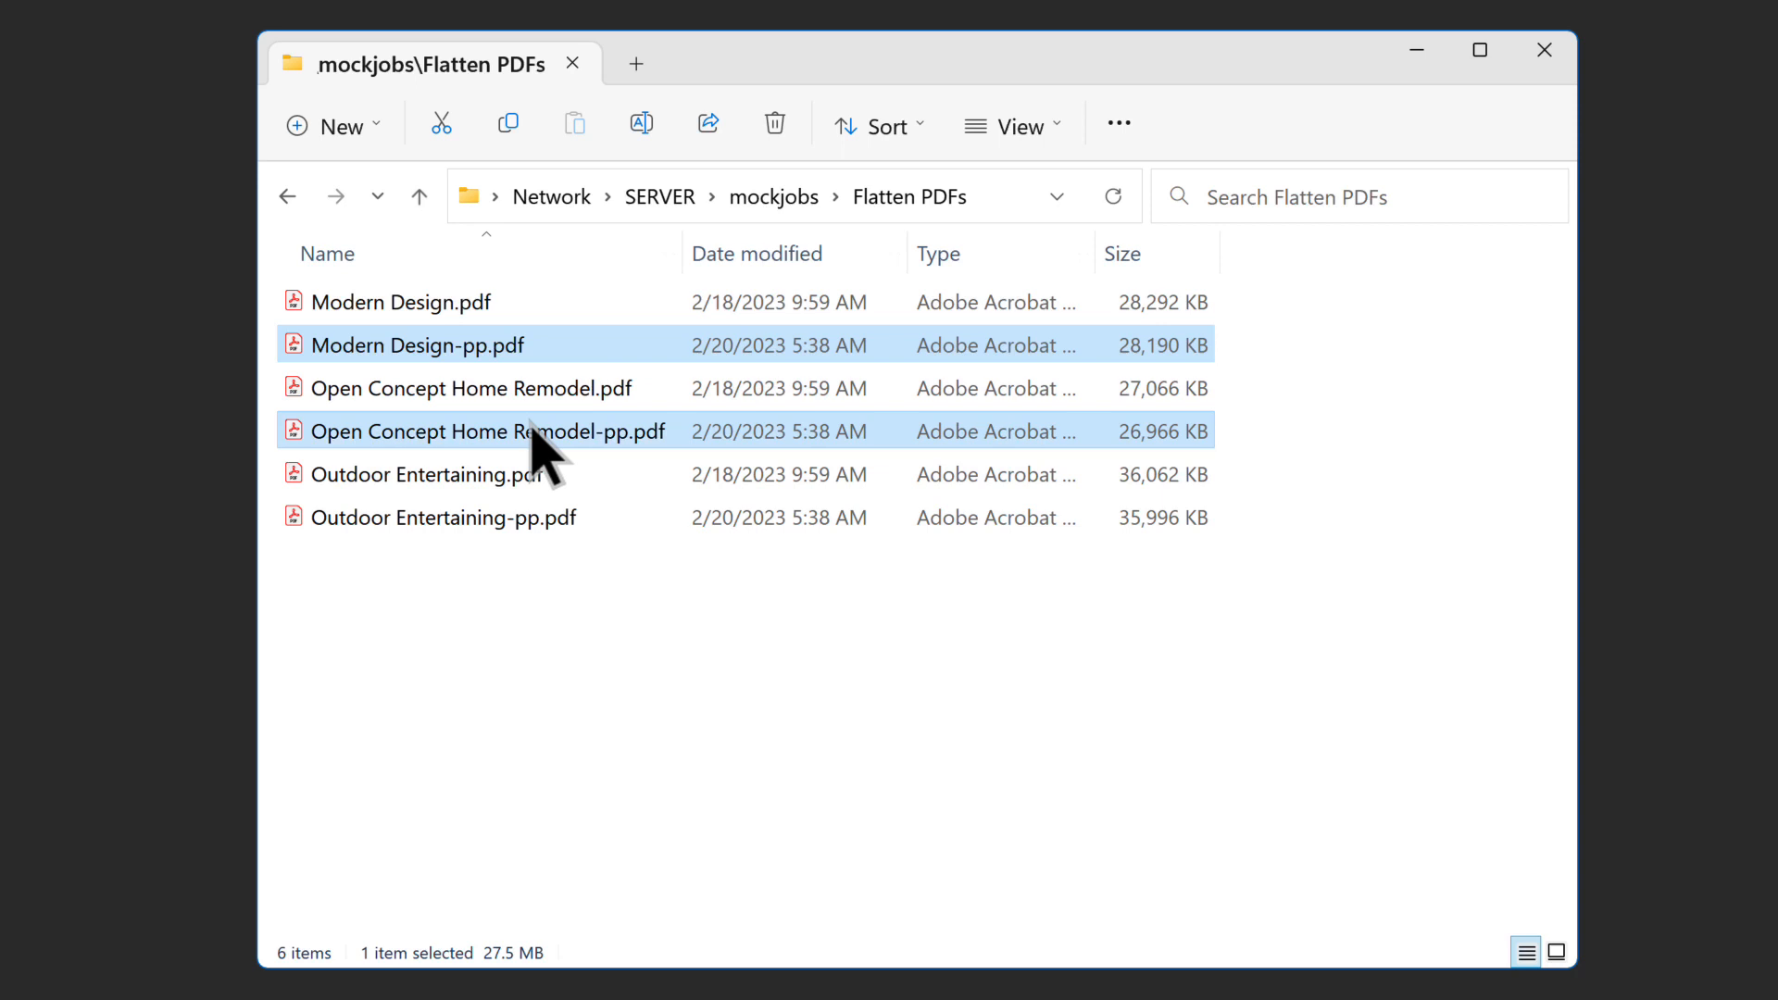
pyautogui.keyDown('ctrl'); pyautogui.click(537, 518); pyautogui.keyUp('ctrl')
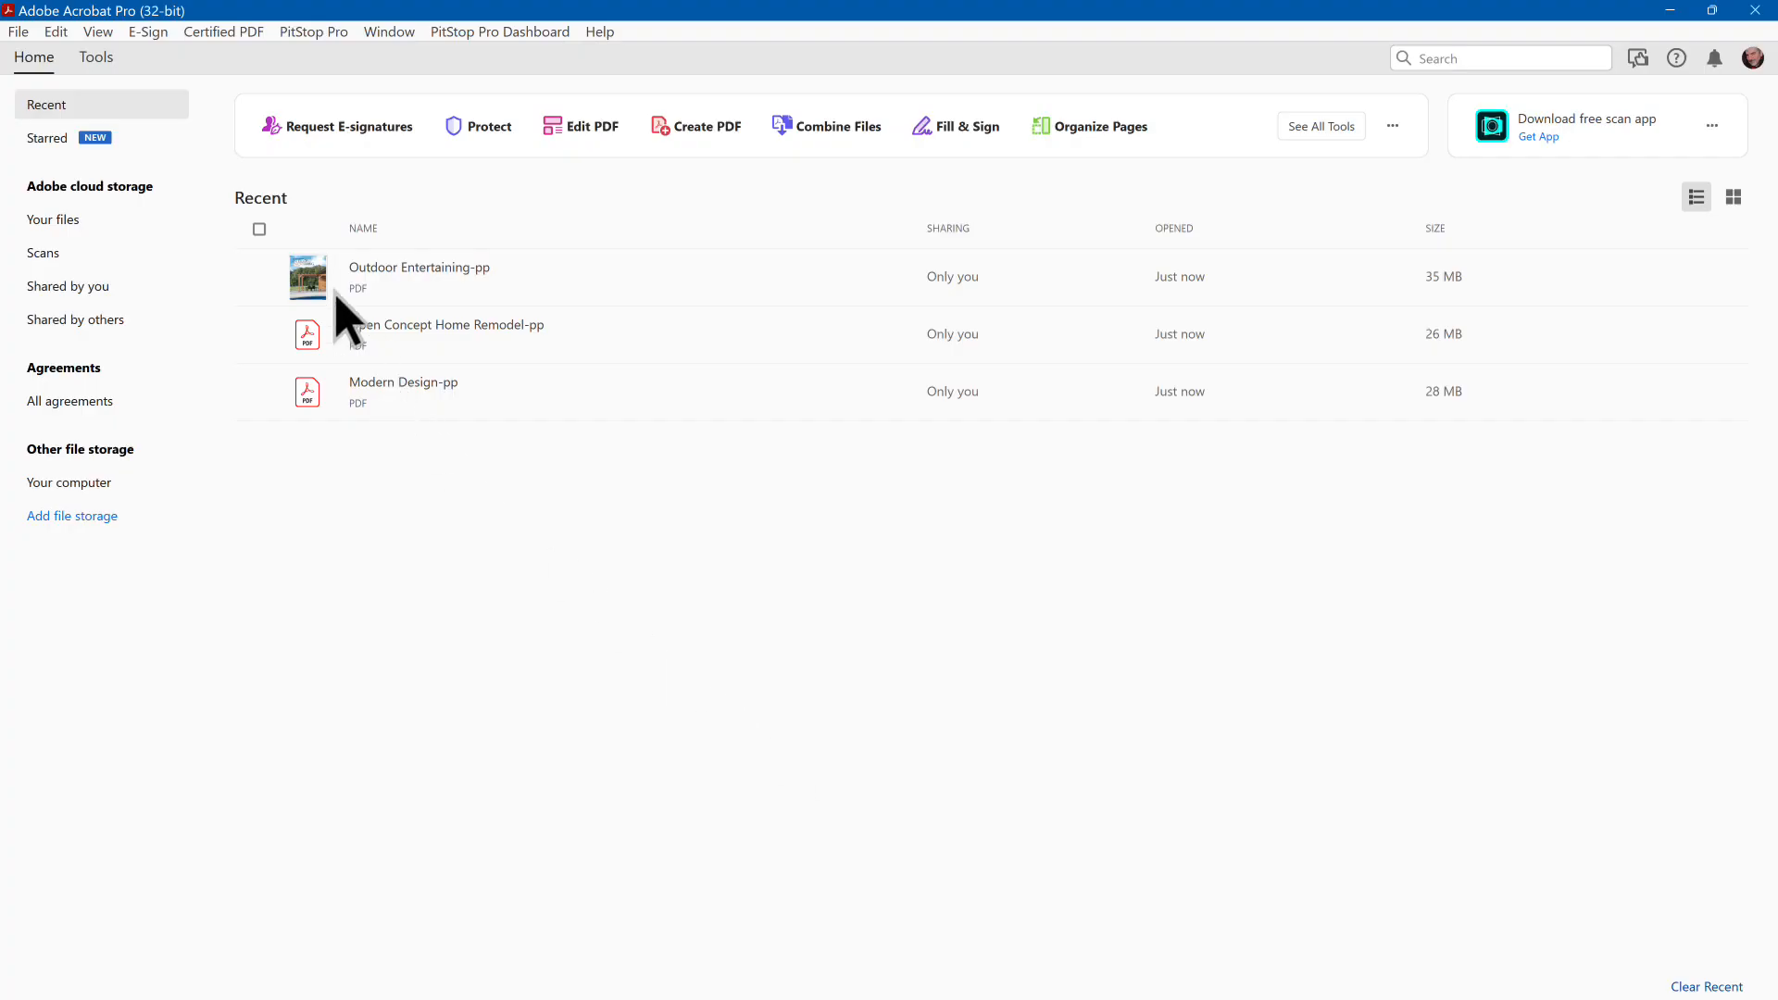
# - Return to Acrobat's Action Wizard and duplicate the Prepress action under the name "Flatten"
pyautogui.click(95, 55)
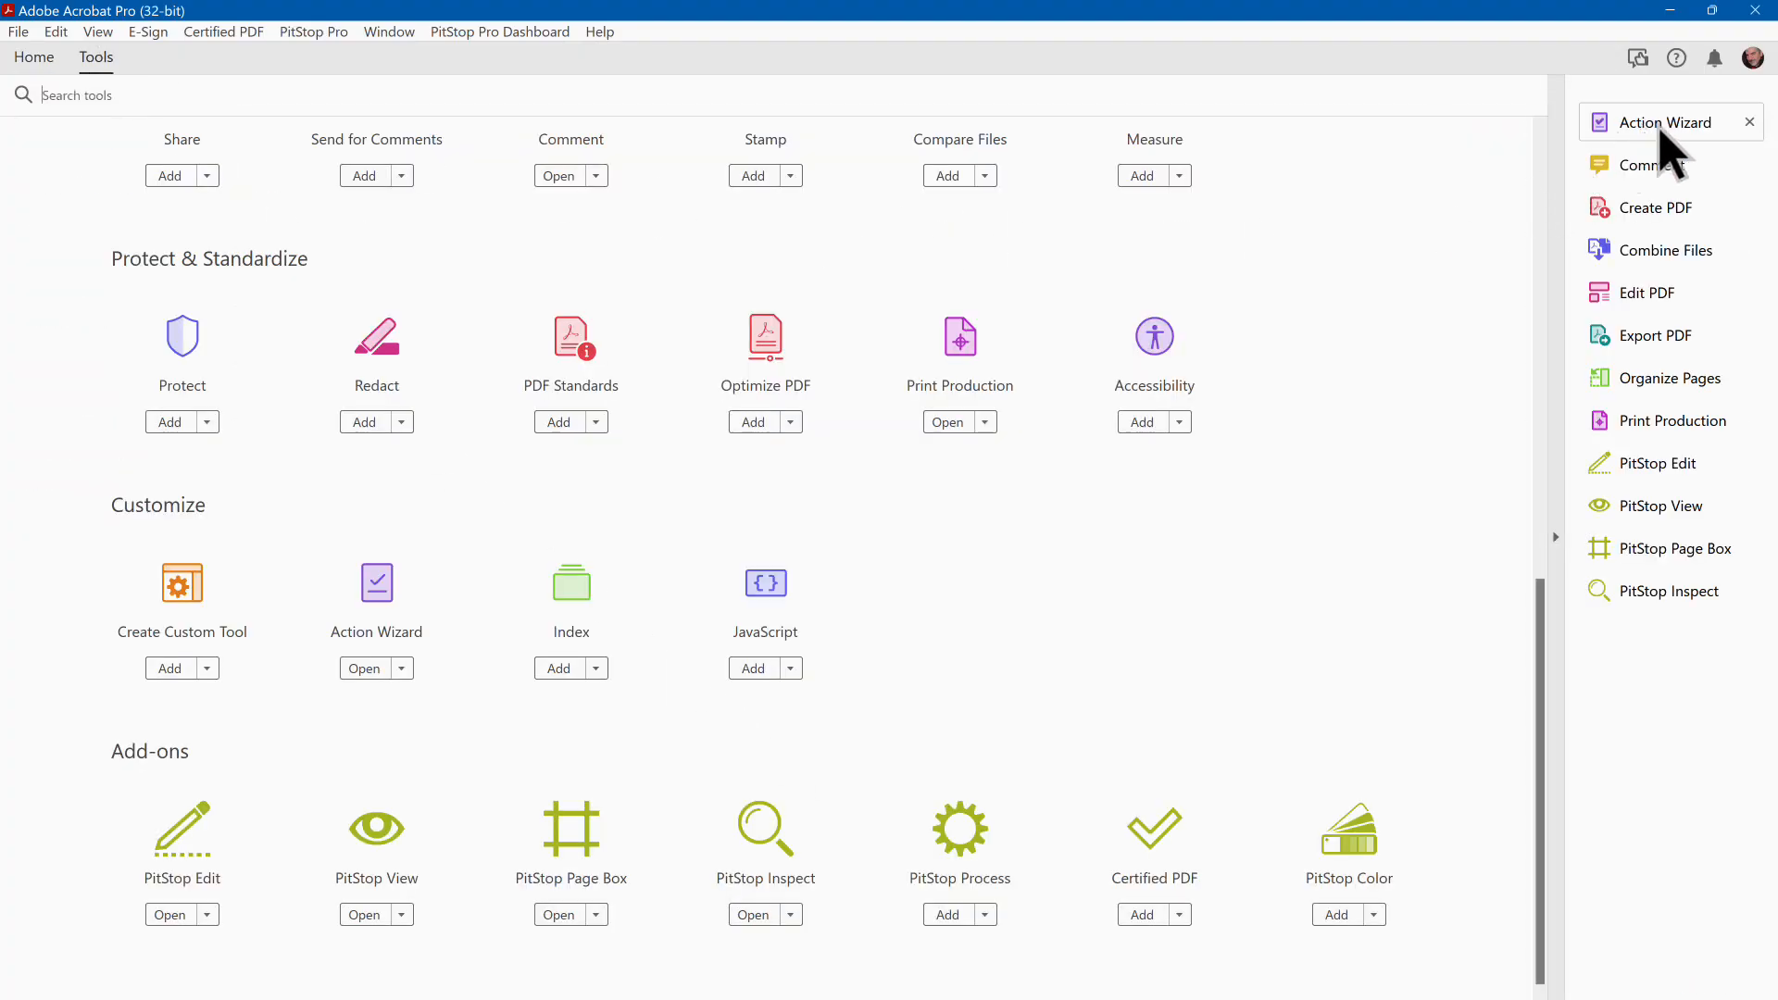
pyautogui.click(1663, 124)
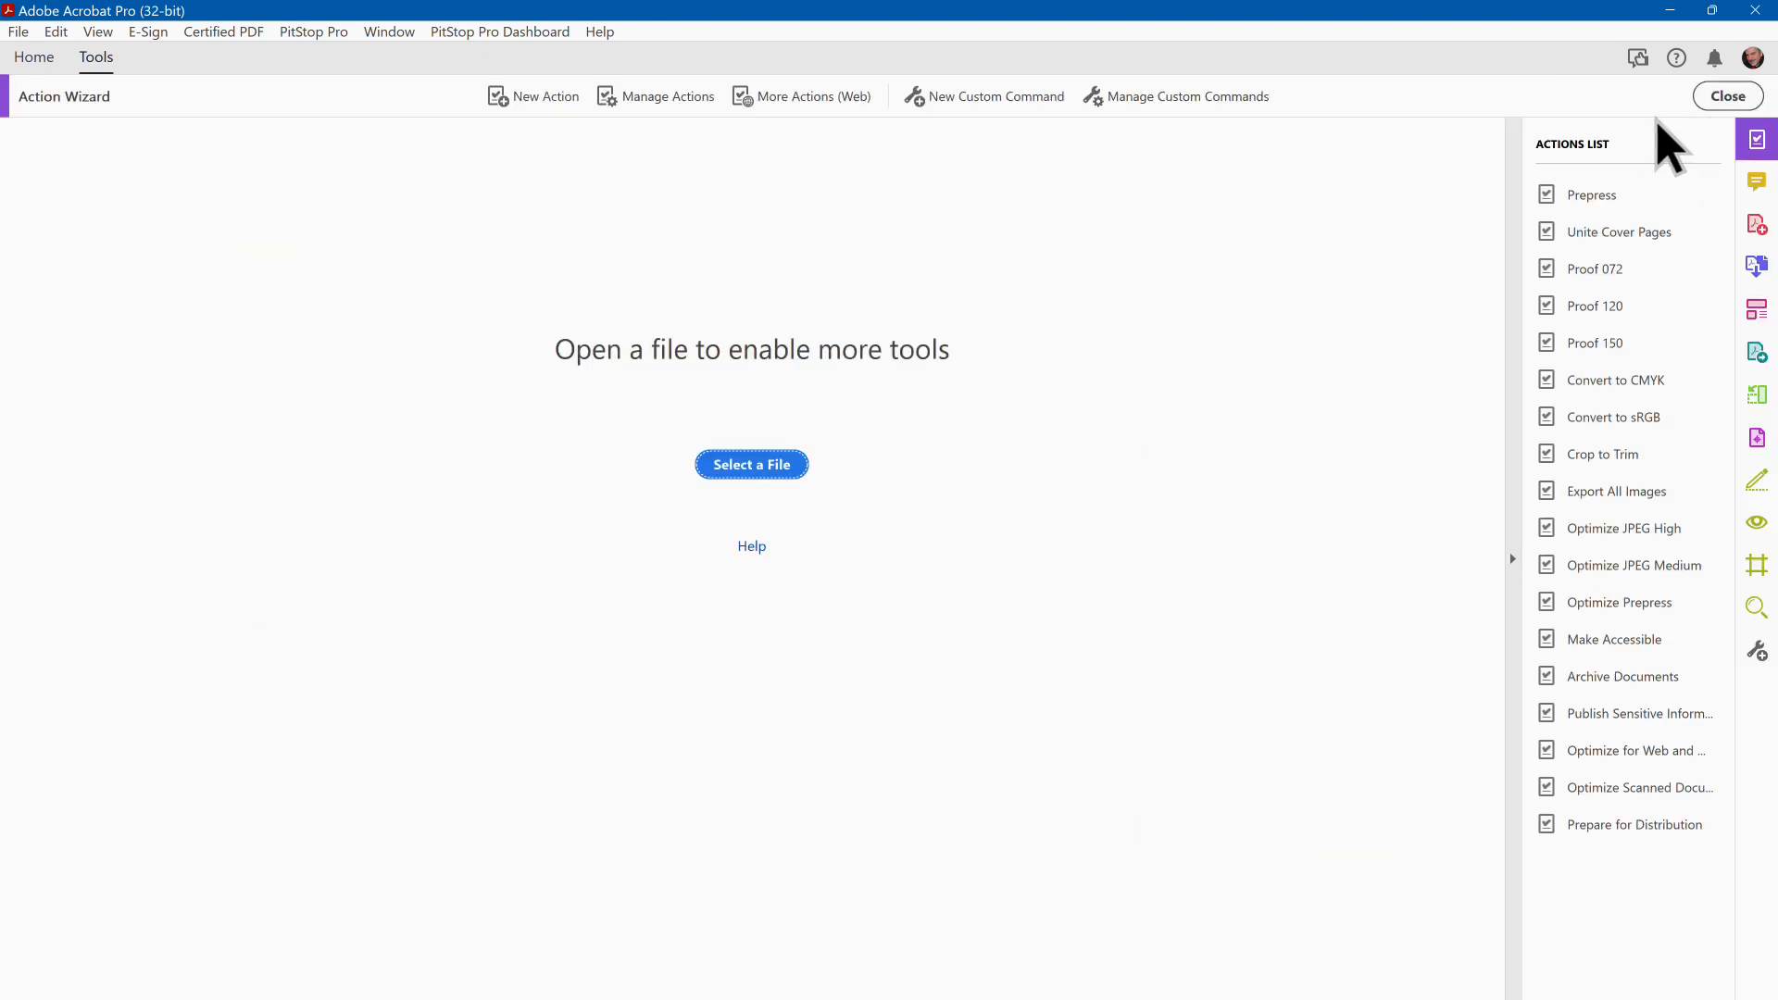
pyautogui.click(669, 98)
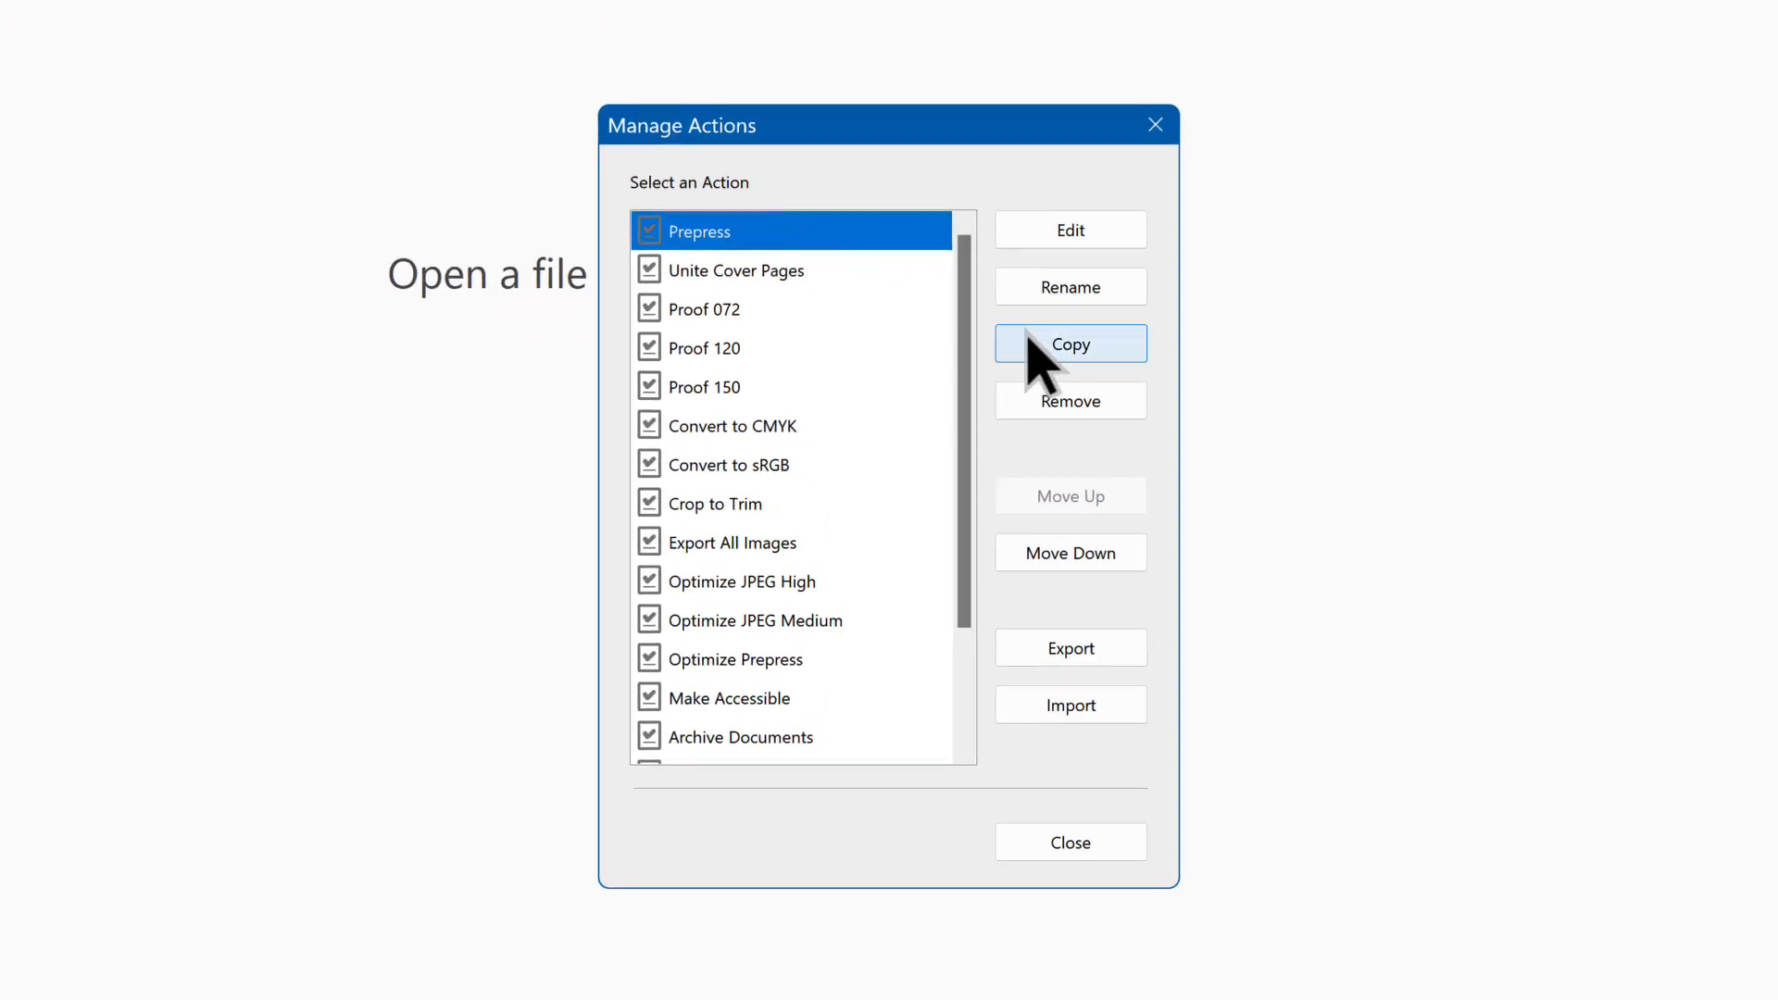
pyautogui.click(1075, 340)
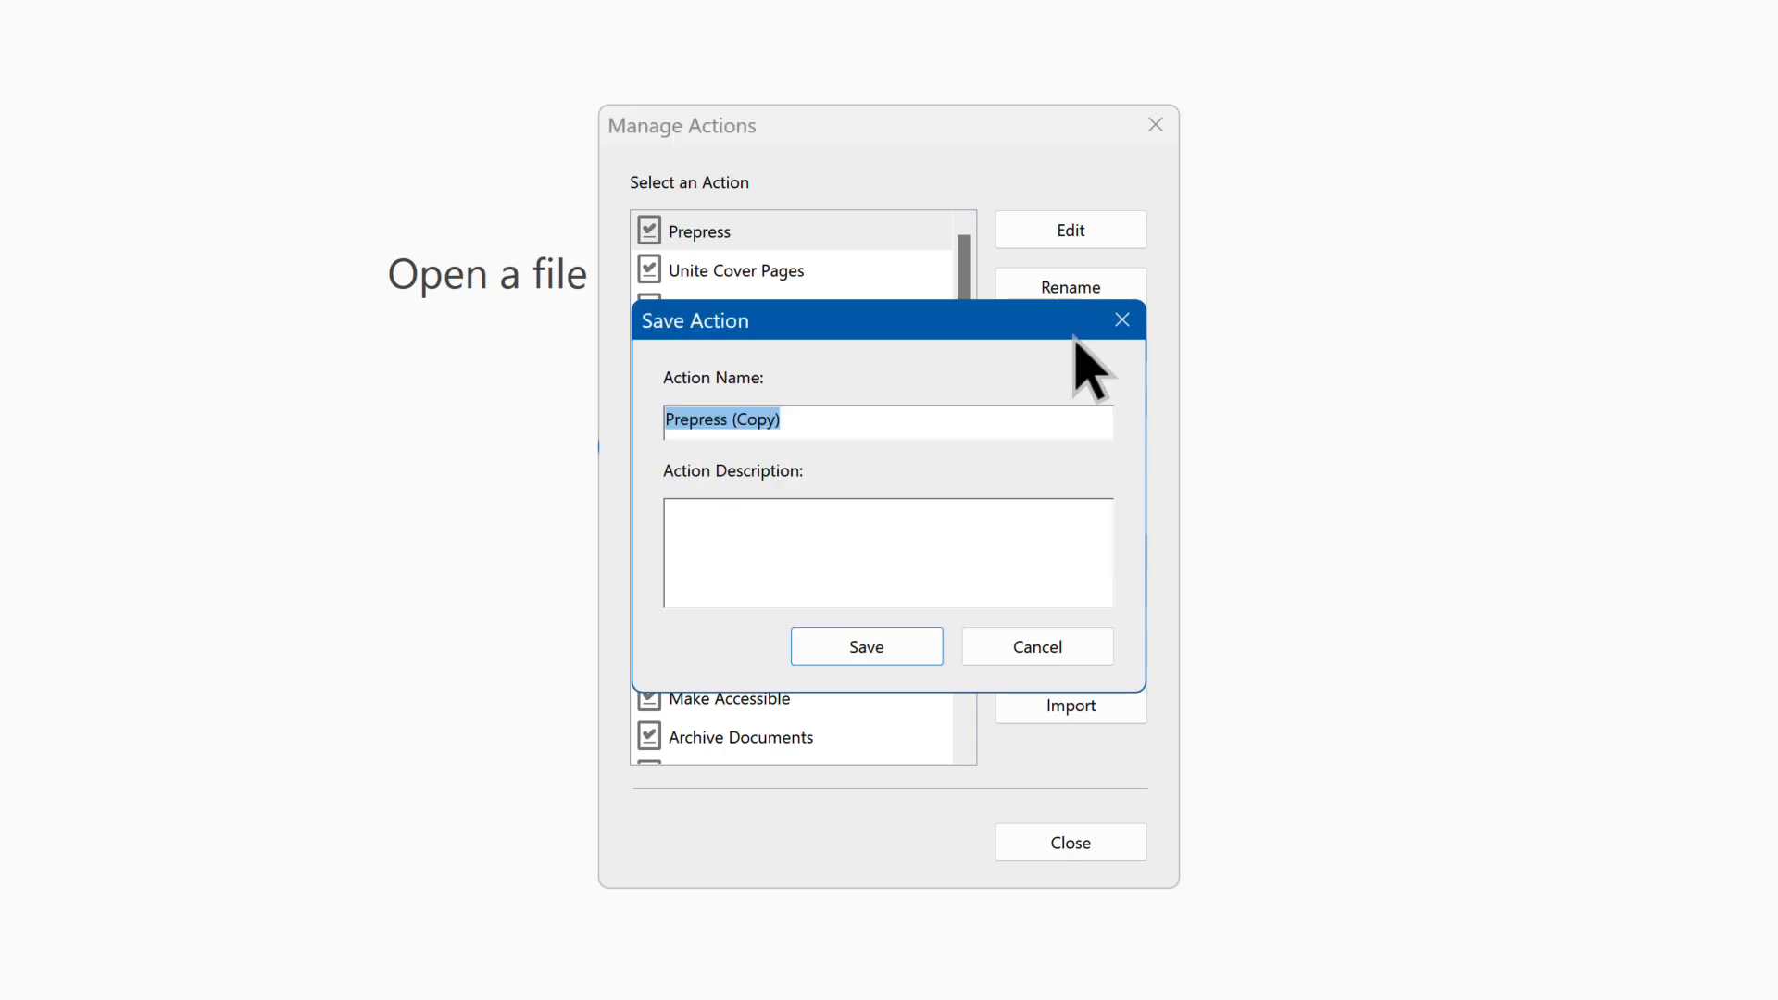
pyautogui.write('Flatten')
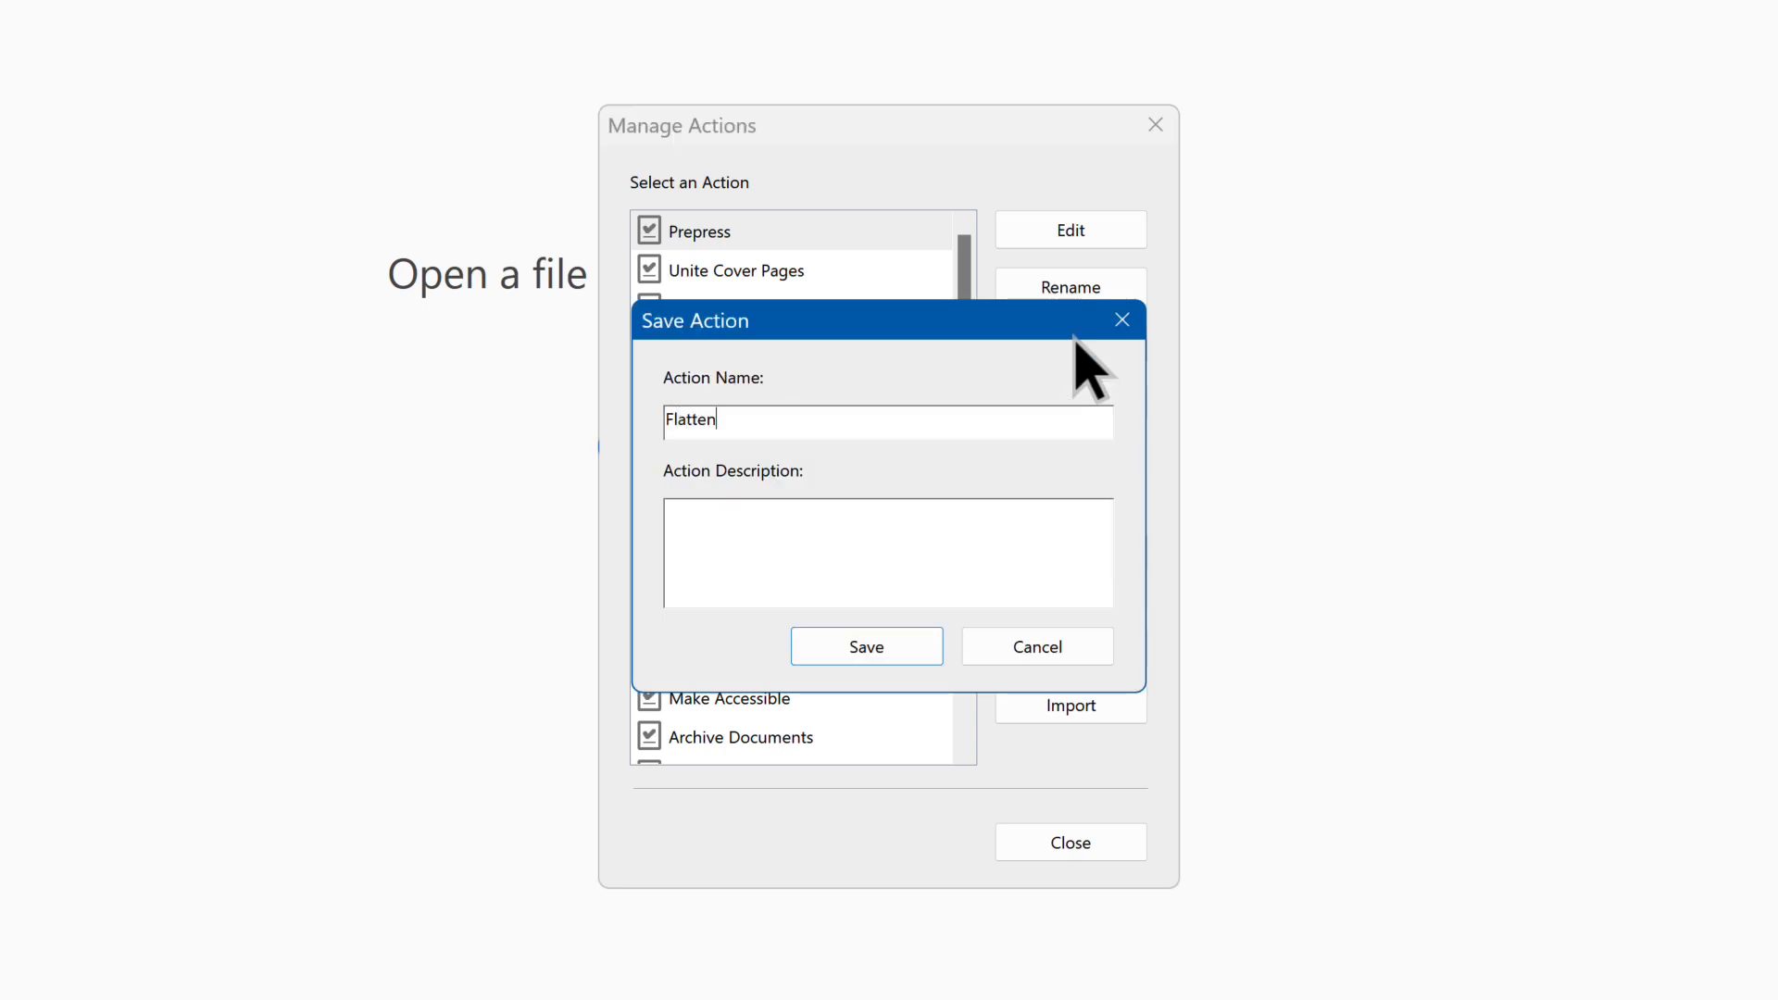
pyautogui.click(894, 641)
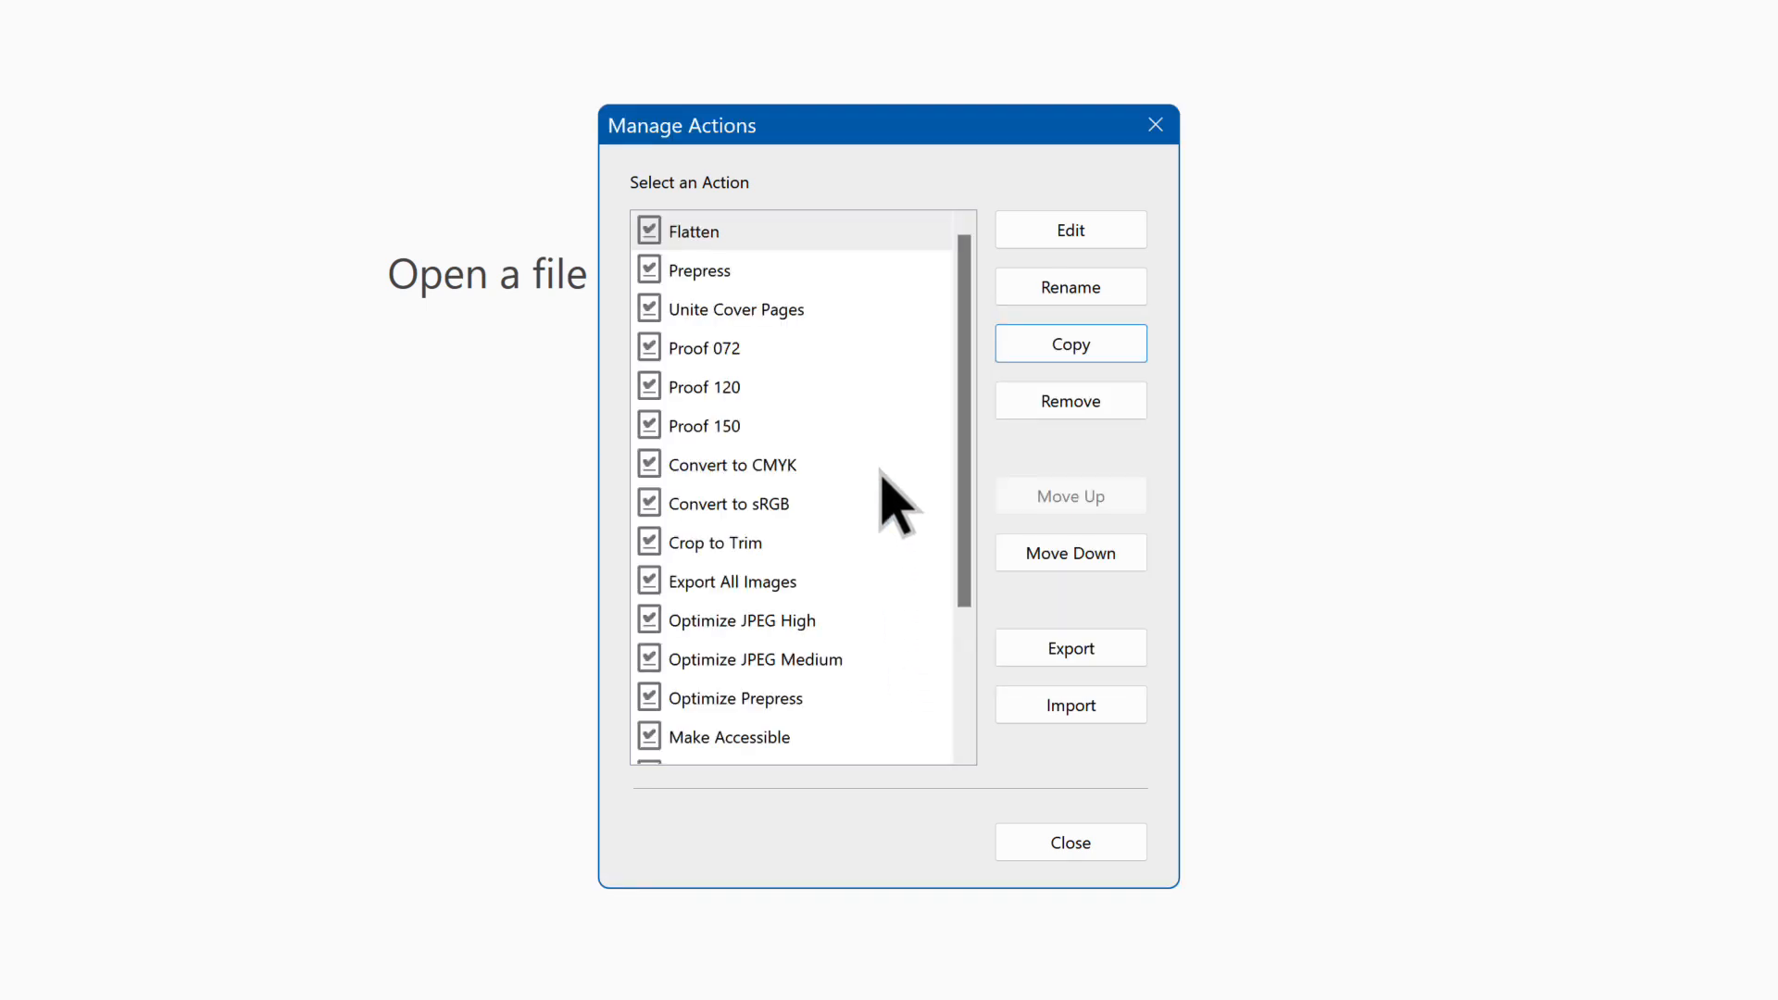
# - Edit the Flatten action's Save step so that "-flat" is inserted after the original file names
pyautogui.click(877, 234)
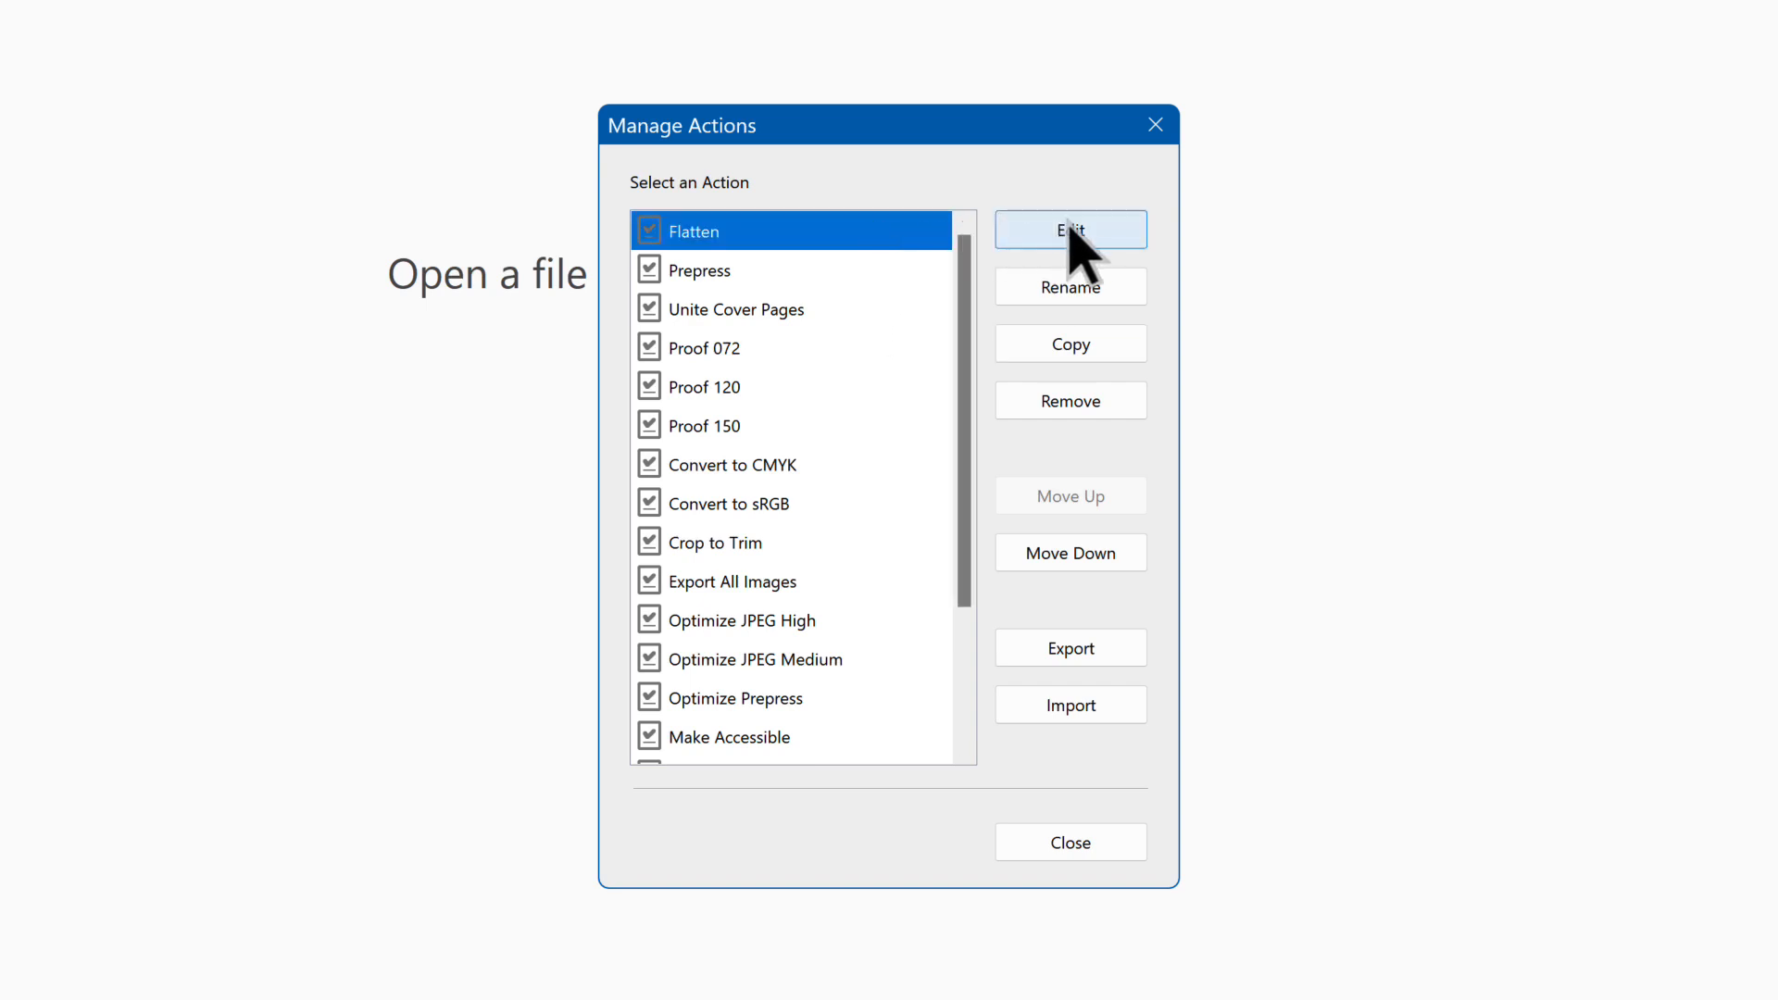
pyautogui.click(1123, 241)
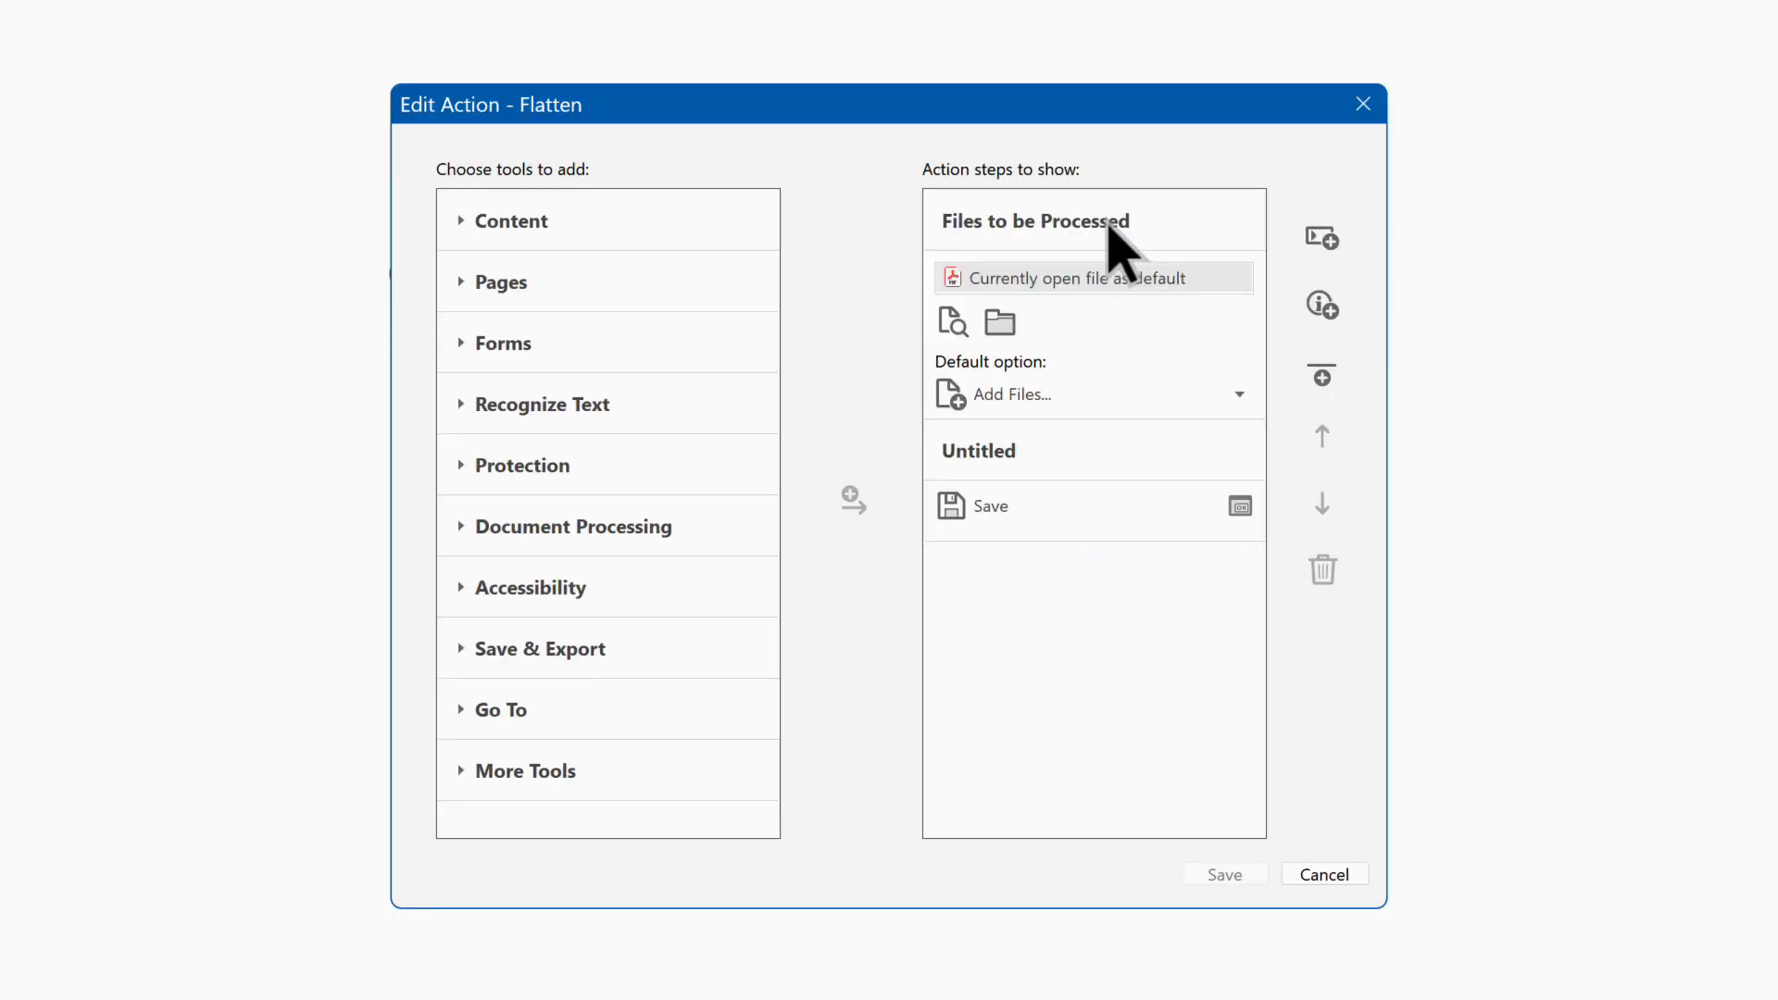
pyautogui.click(1002, 507)
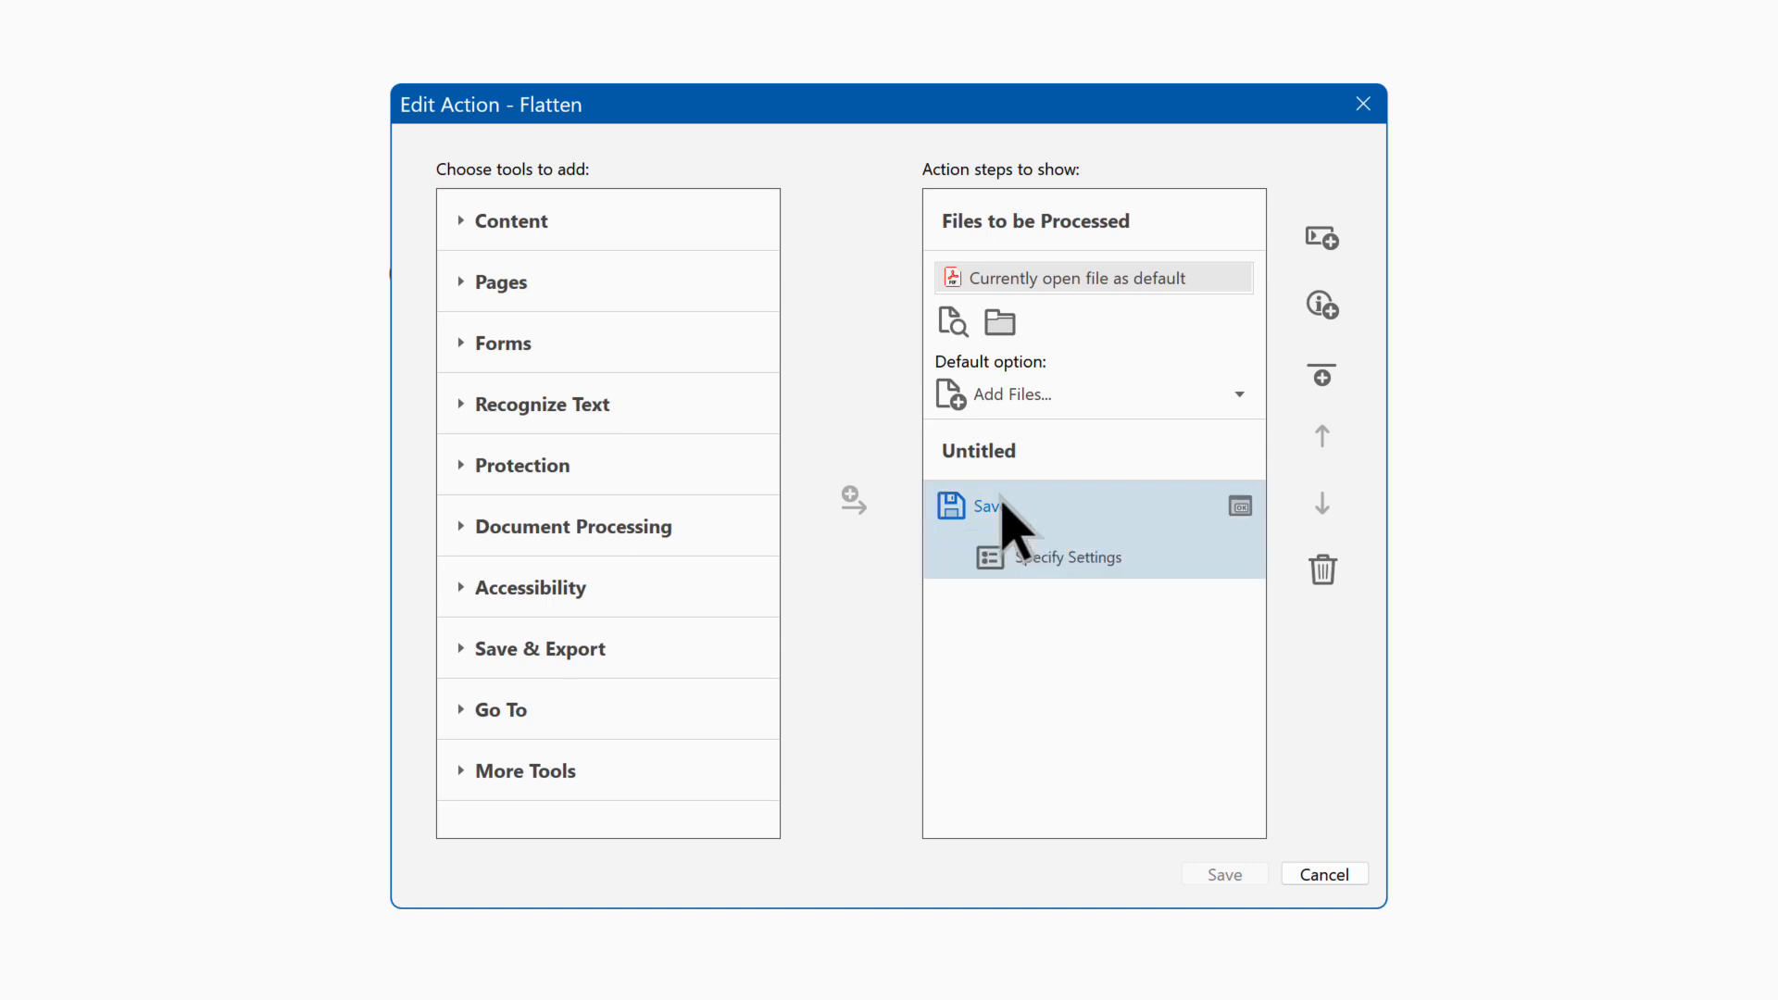
pyautogui.click(1093, 560)
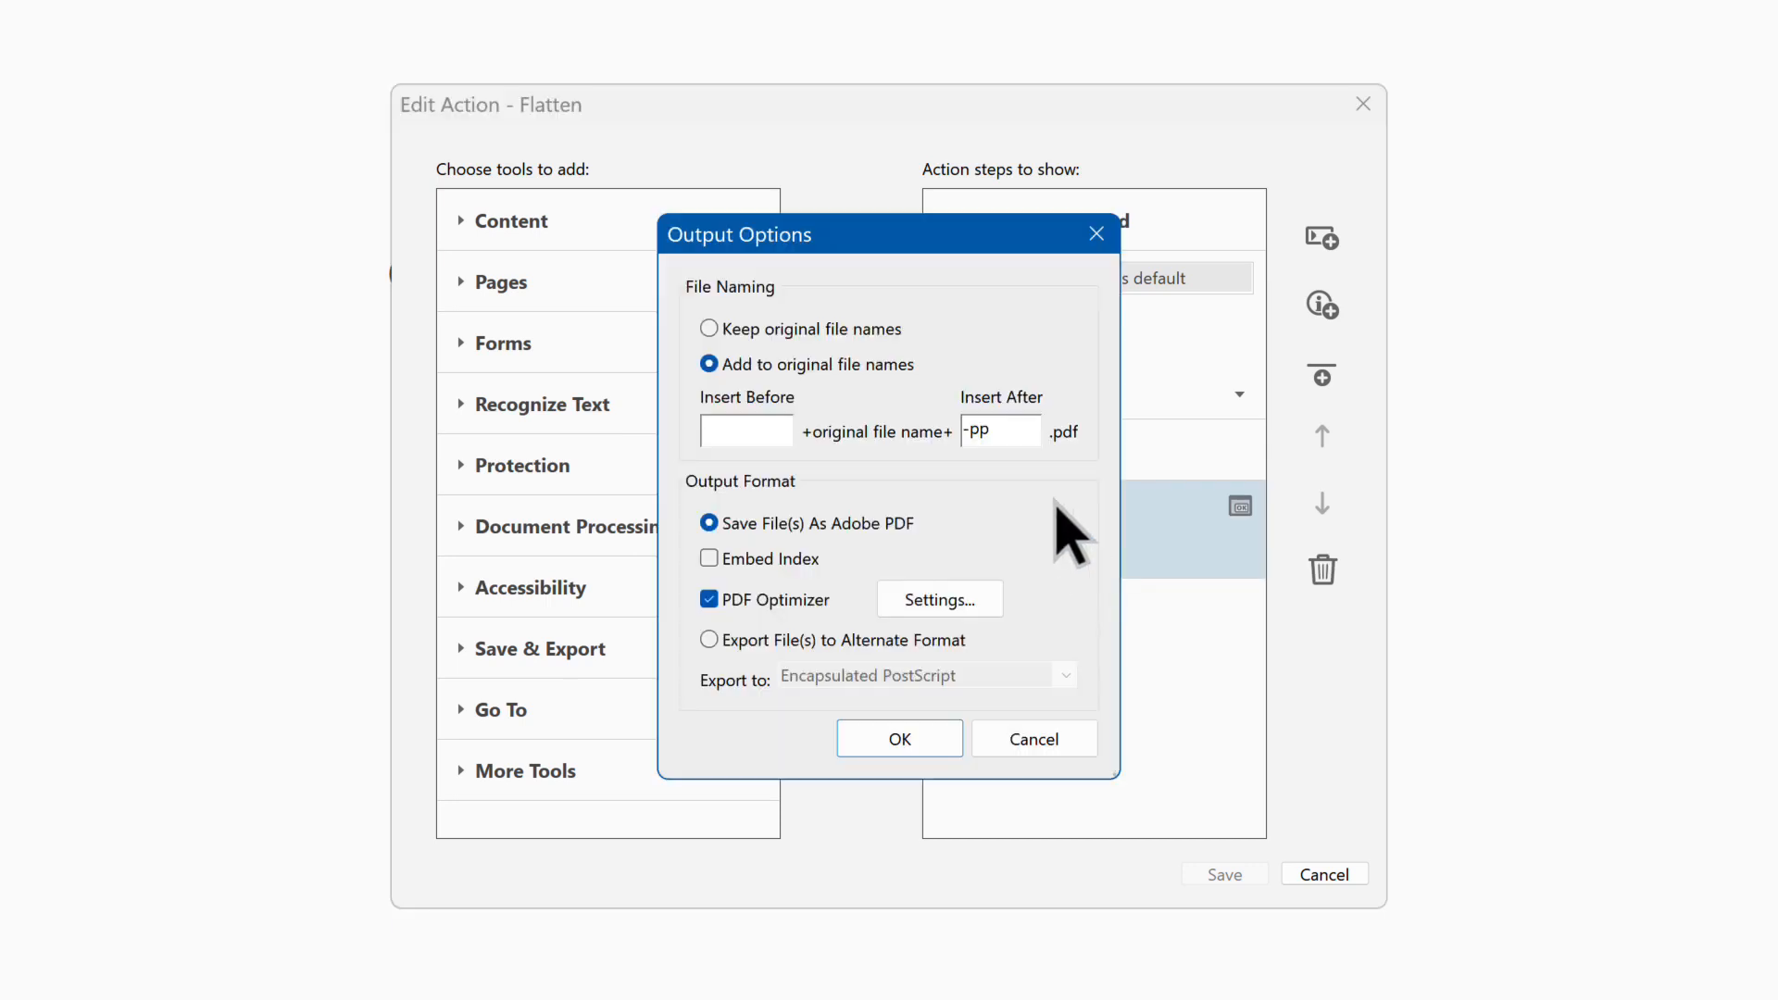
pyautogui.click(1009, 428)
pyautogui.write('flat')
# - Make the PDF Optimizer settings compatible with Acrobat 4.0 and later, using the [High Resolution] transparency preset
pyautogui.click(959, 600)
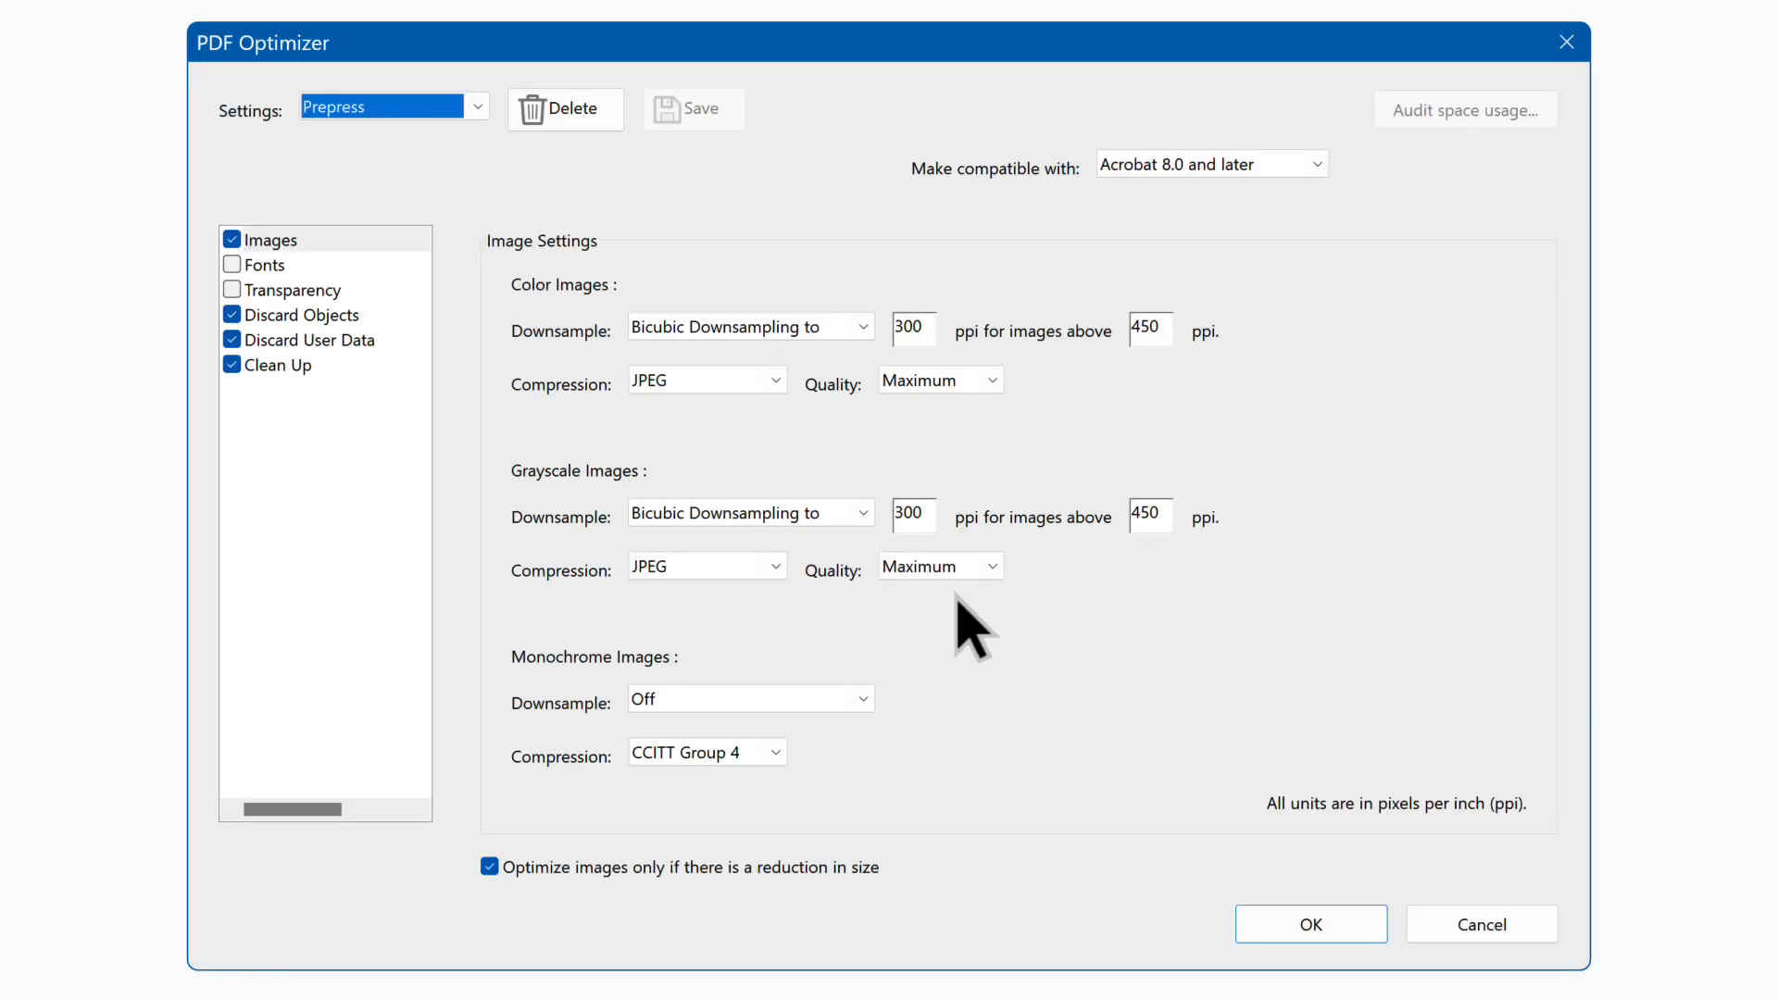
pyautogui.click(1230, 159)
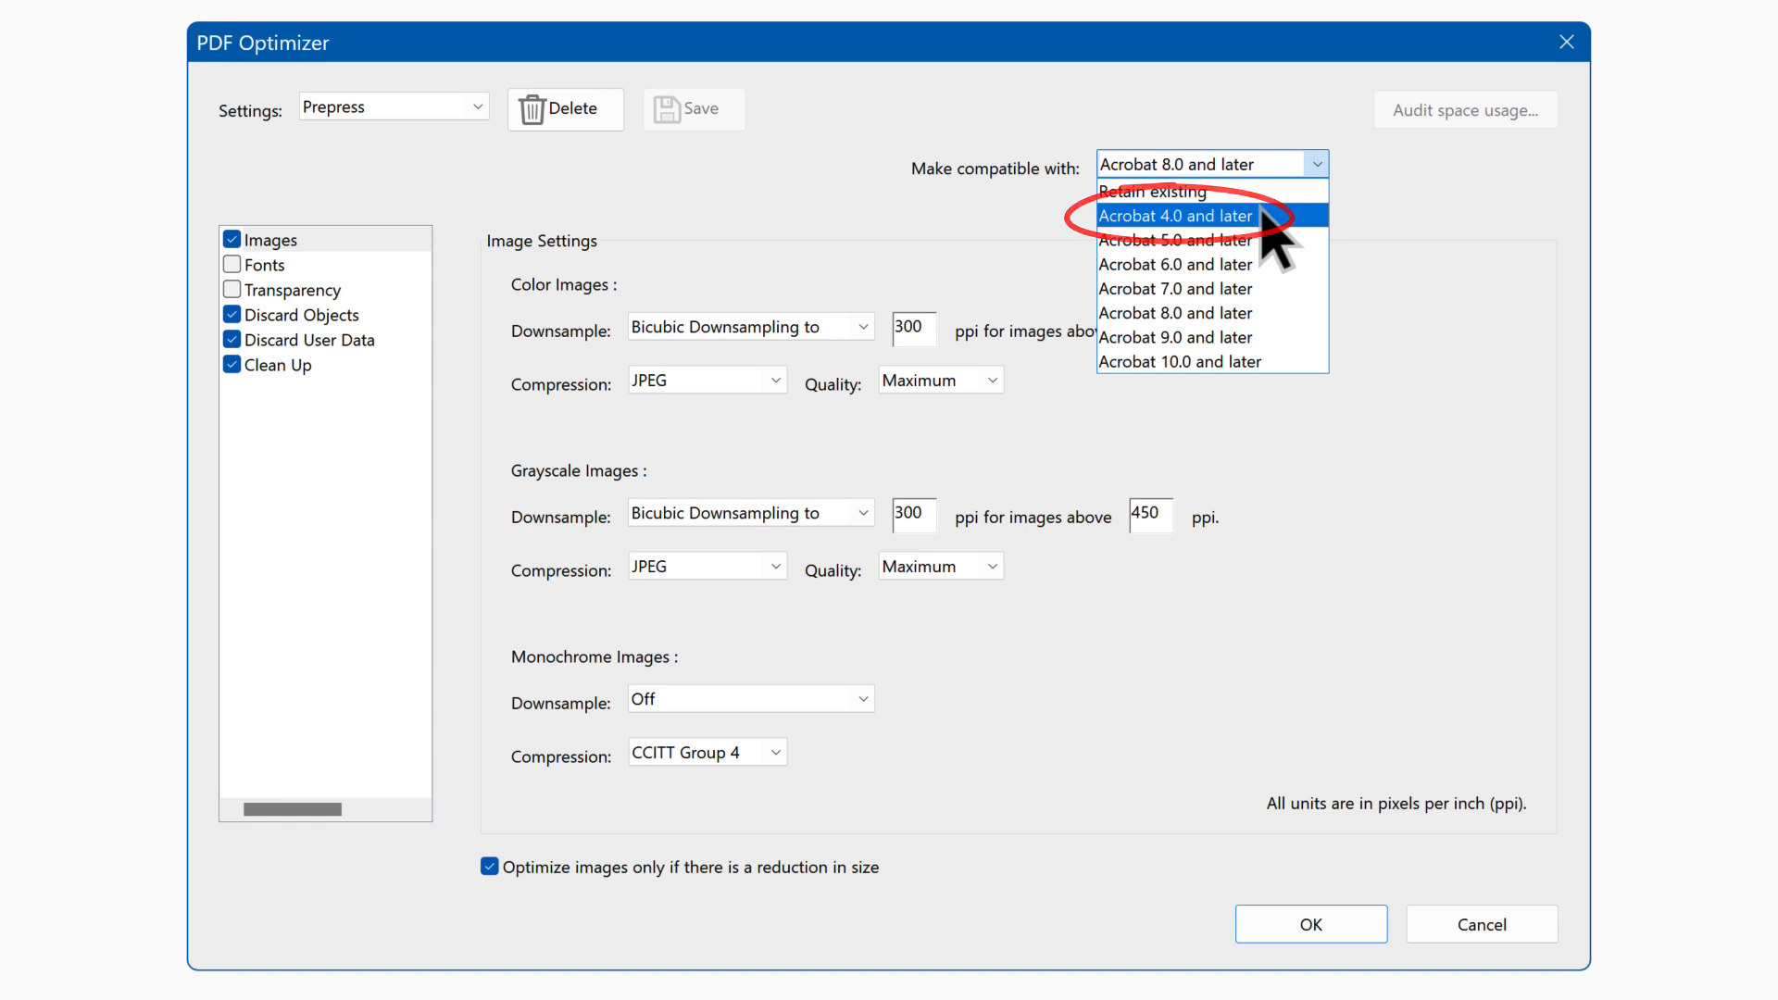
pyautogui.click(1264, 215)
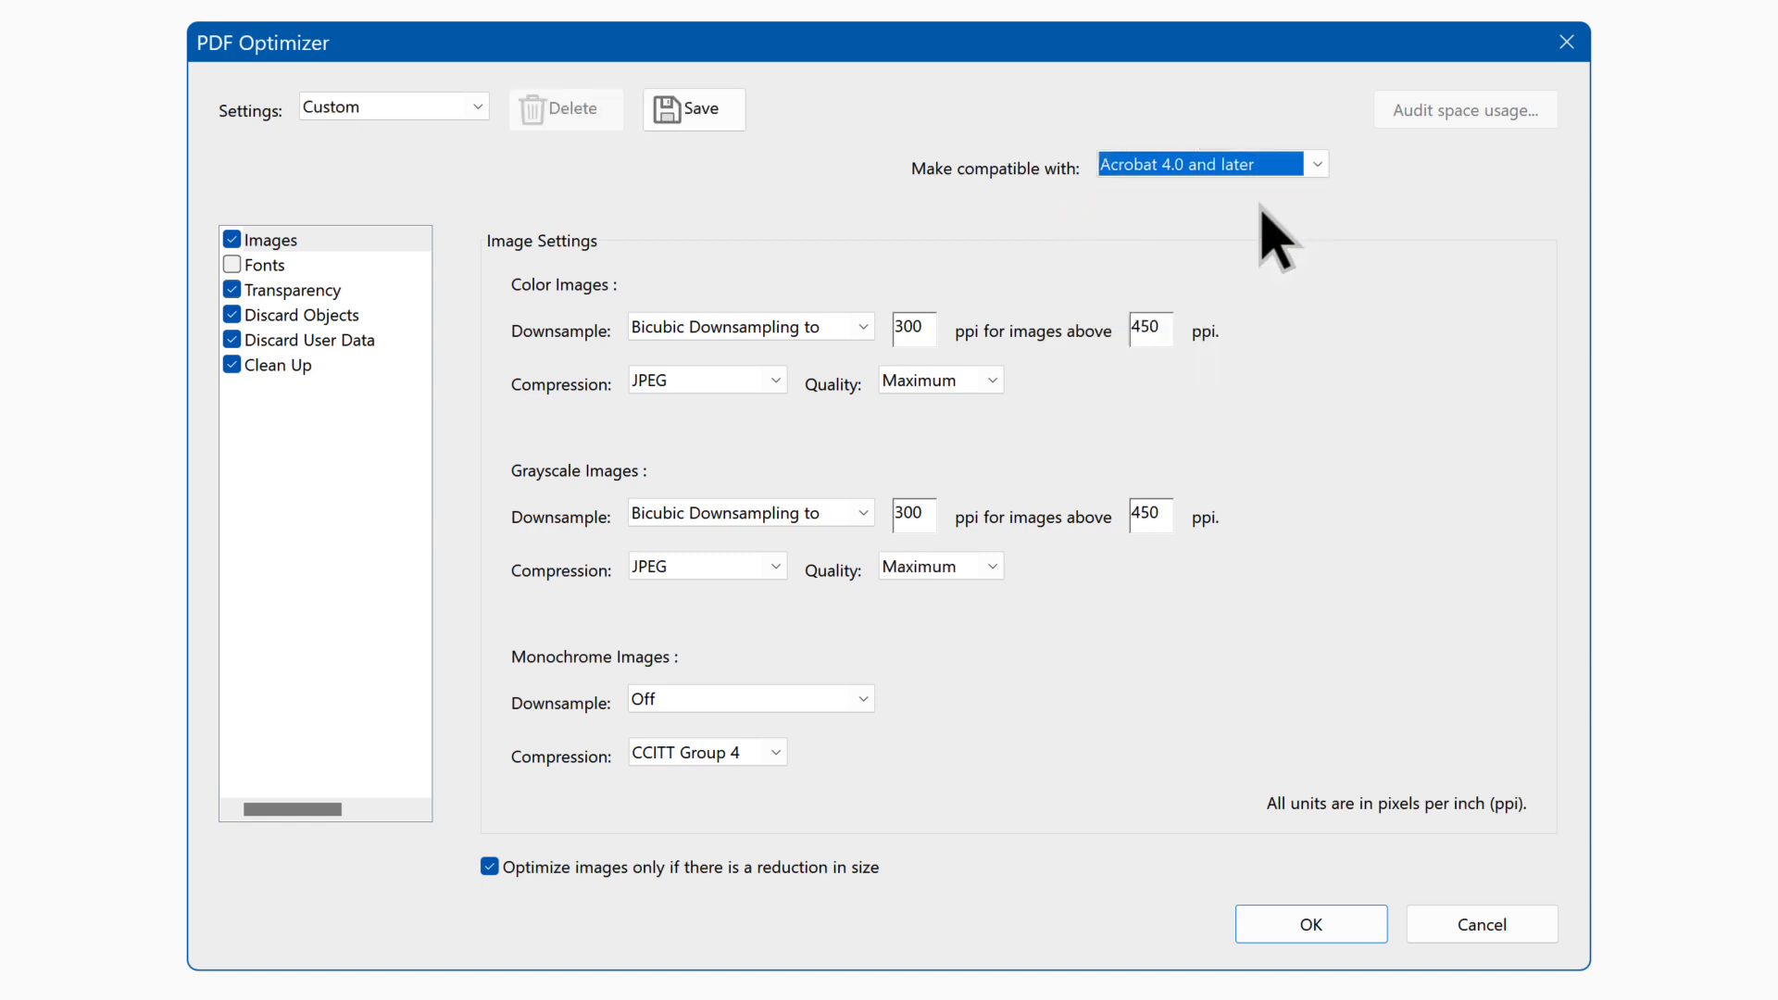
pyautogui.click(326, 290)
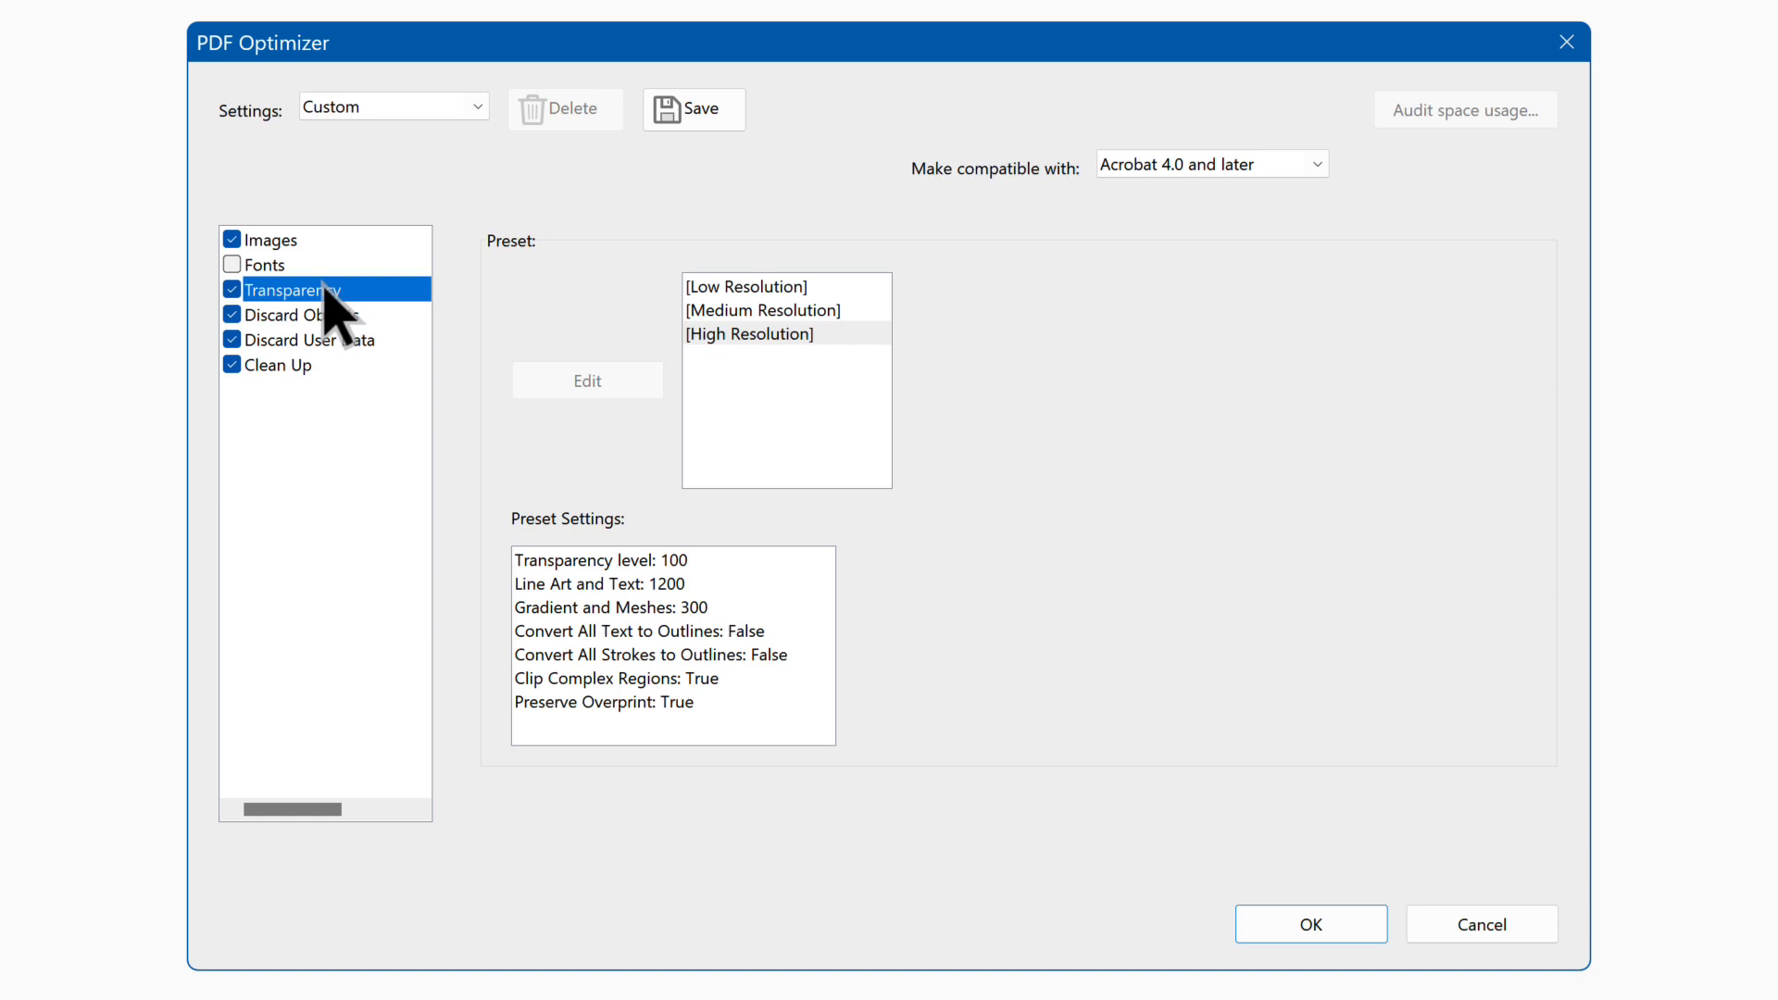
pyautogui.click(704, 335)
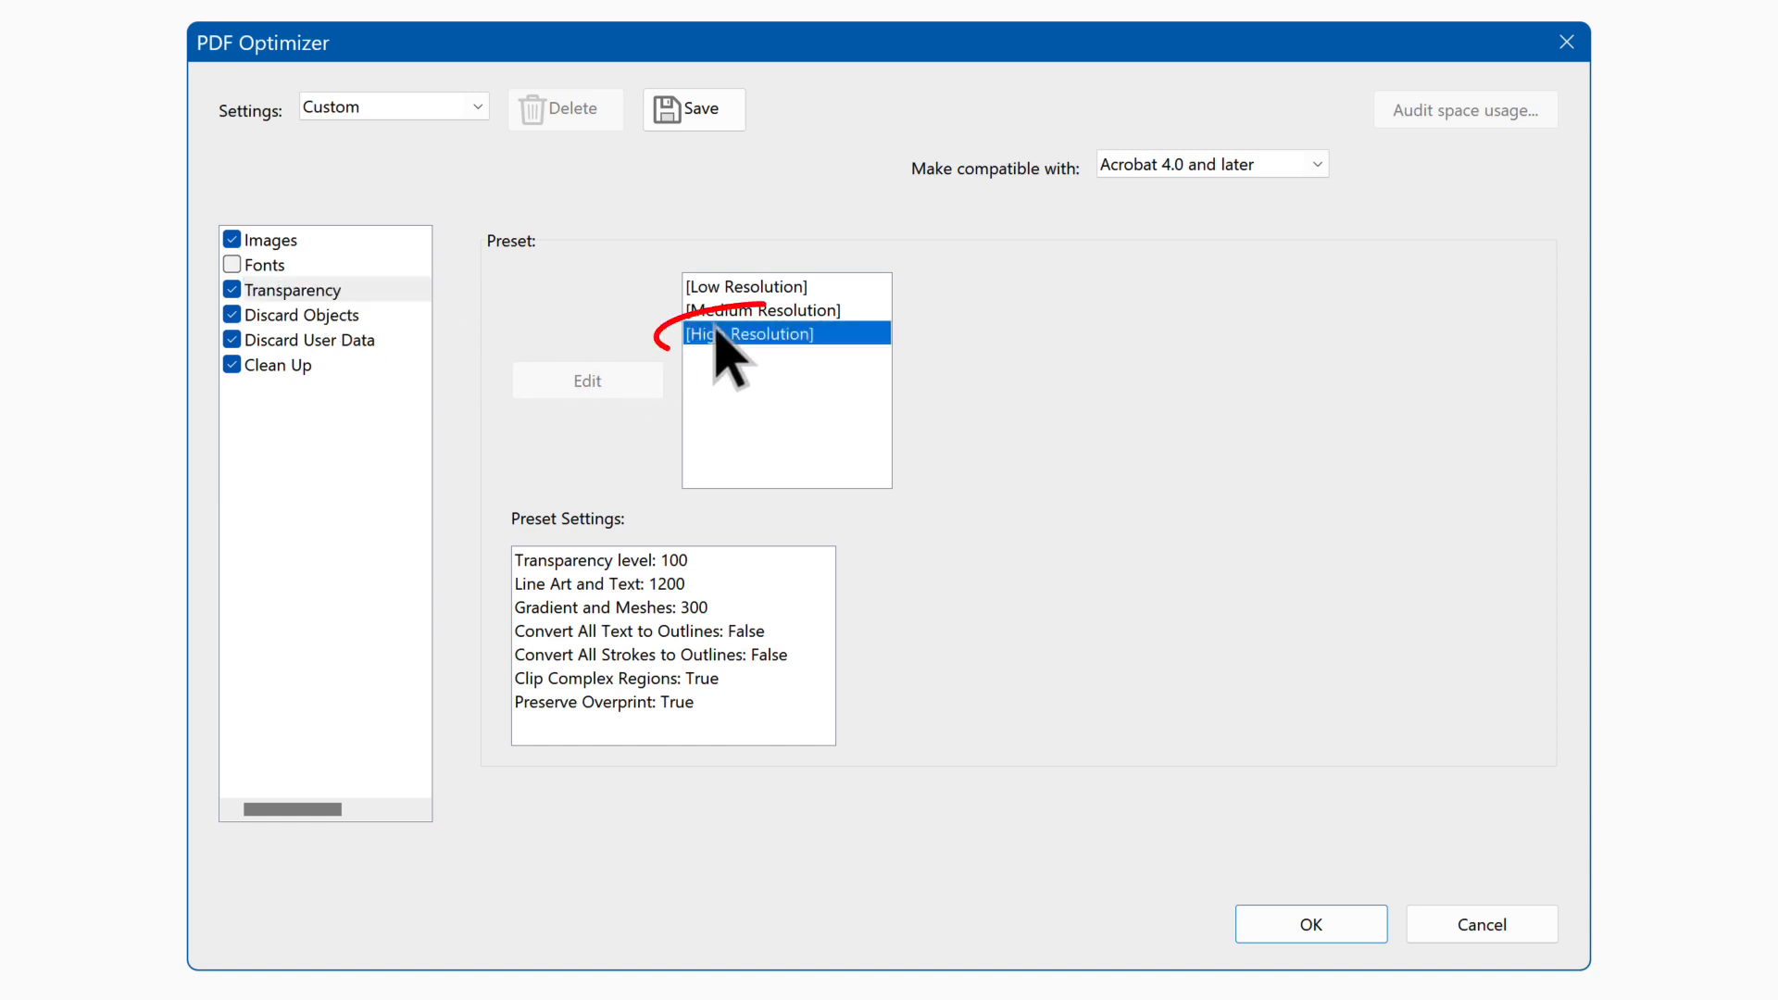
# - Save the optimizer settings as "Flatten", accept the output options and save the edited Flatten action
pyautogui.click(705, 108)
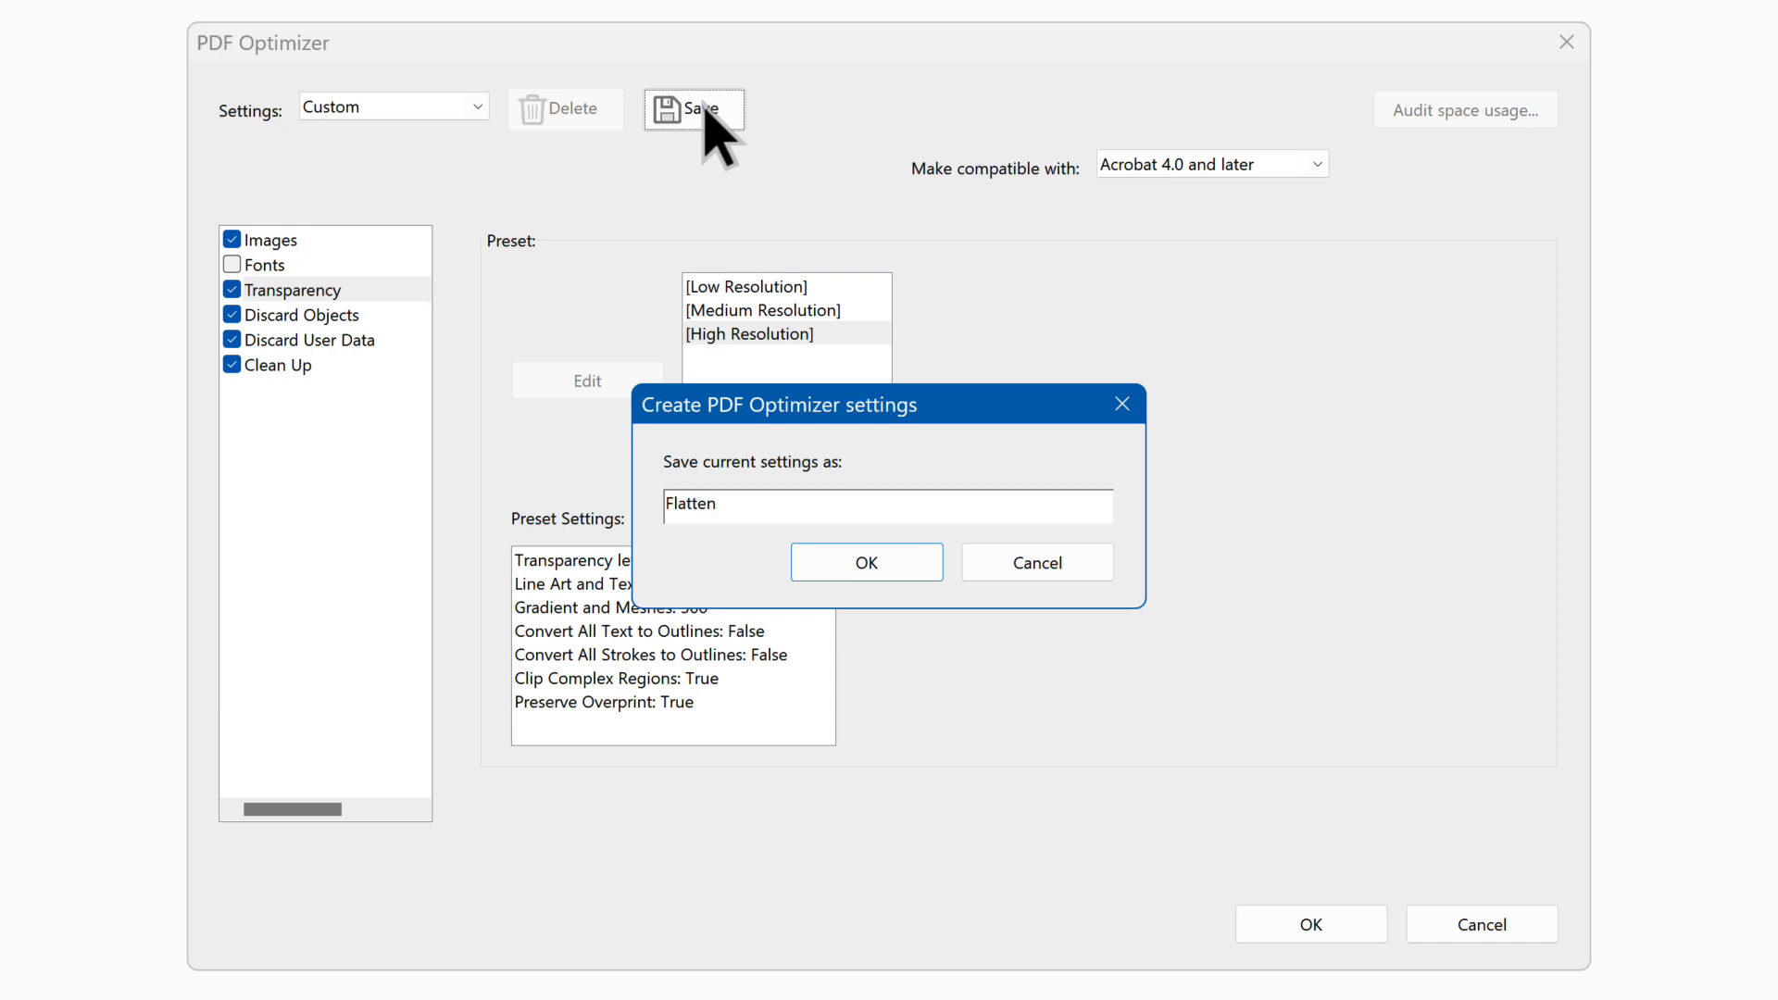
pyautogui.click(867, 564)
pyautogui.click(1310, 926)
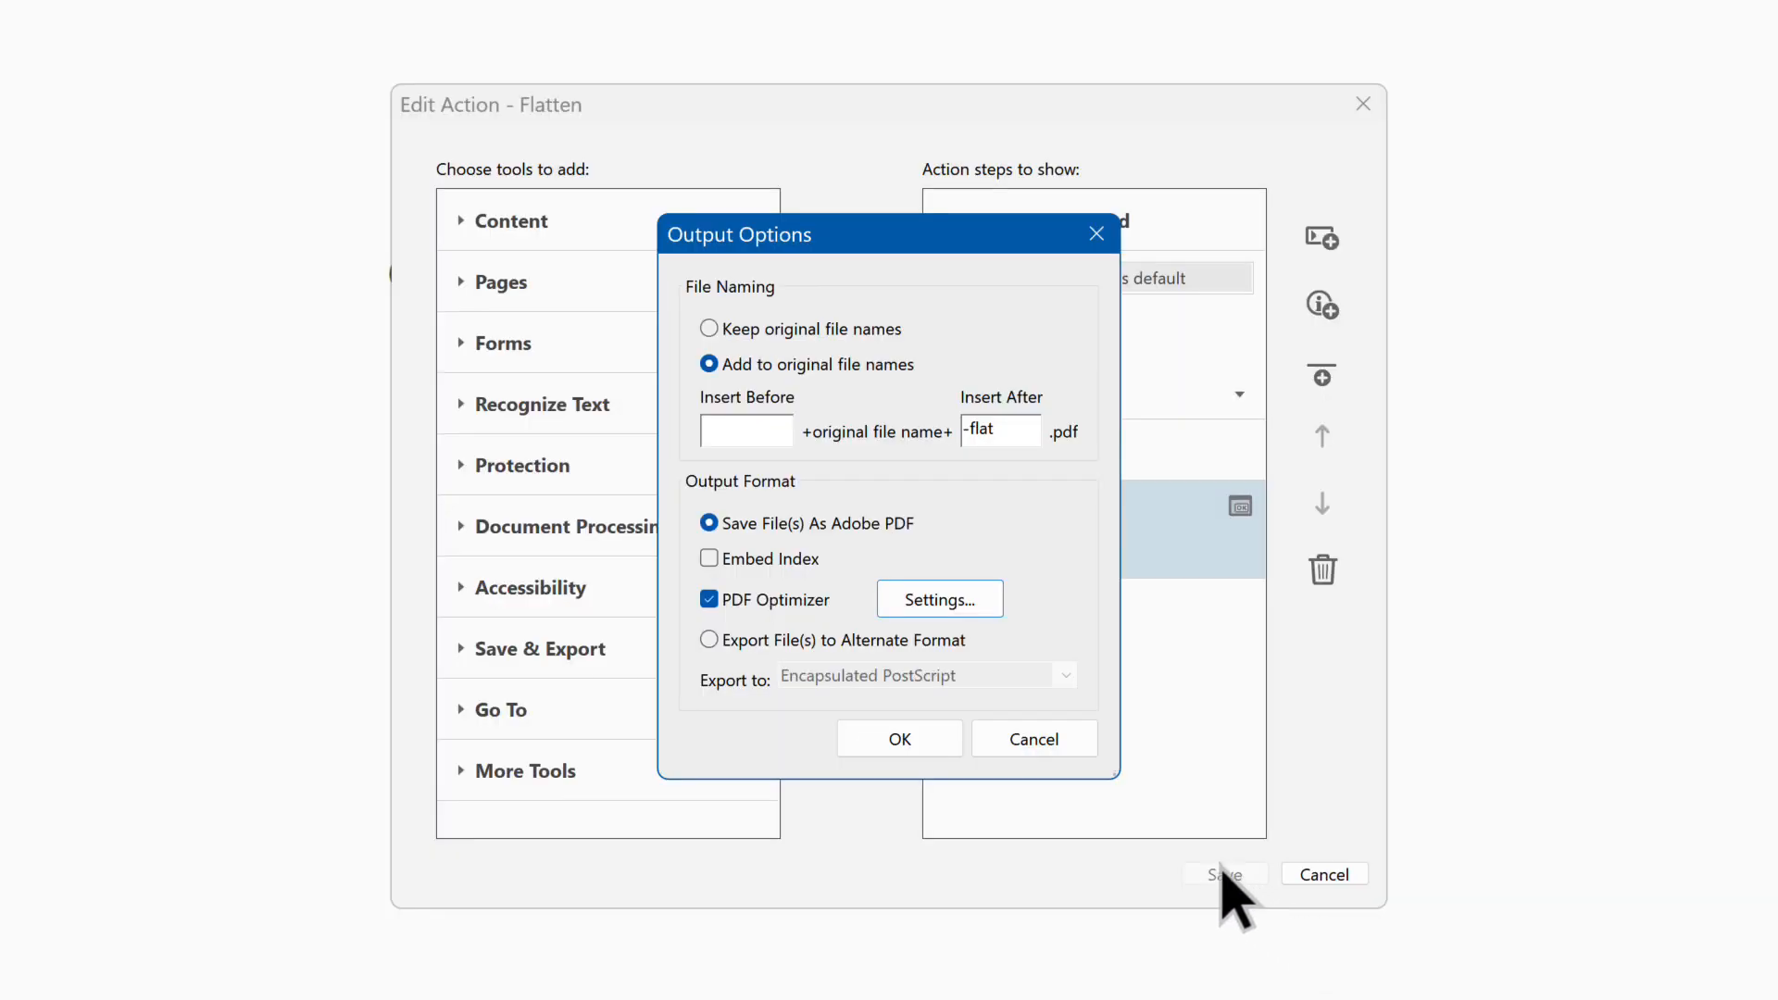
pyautogui.click(906, 738)
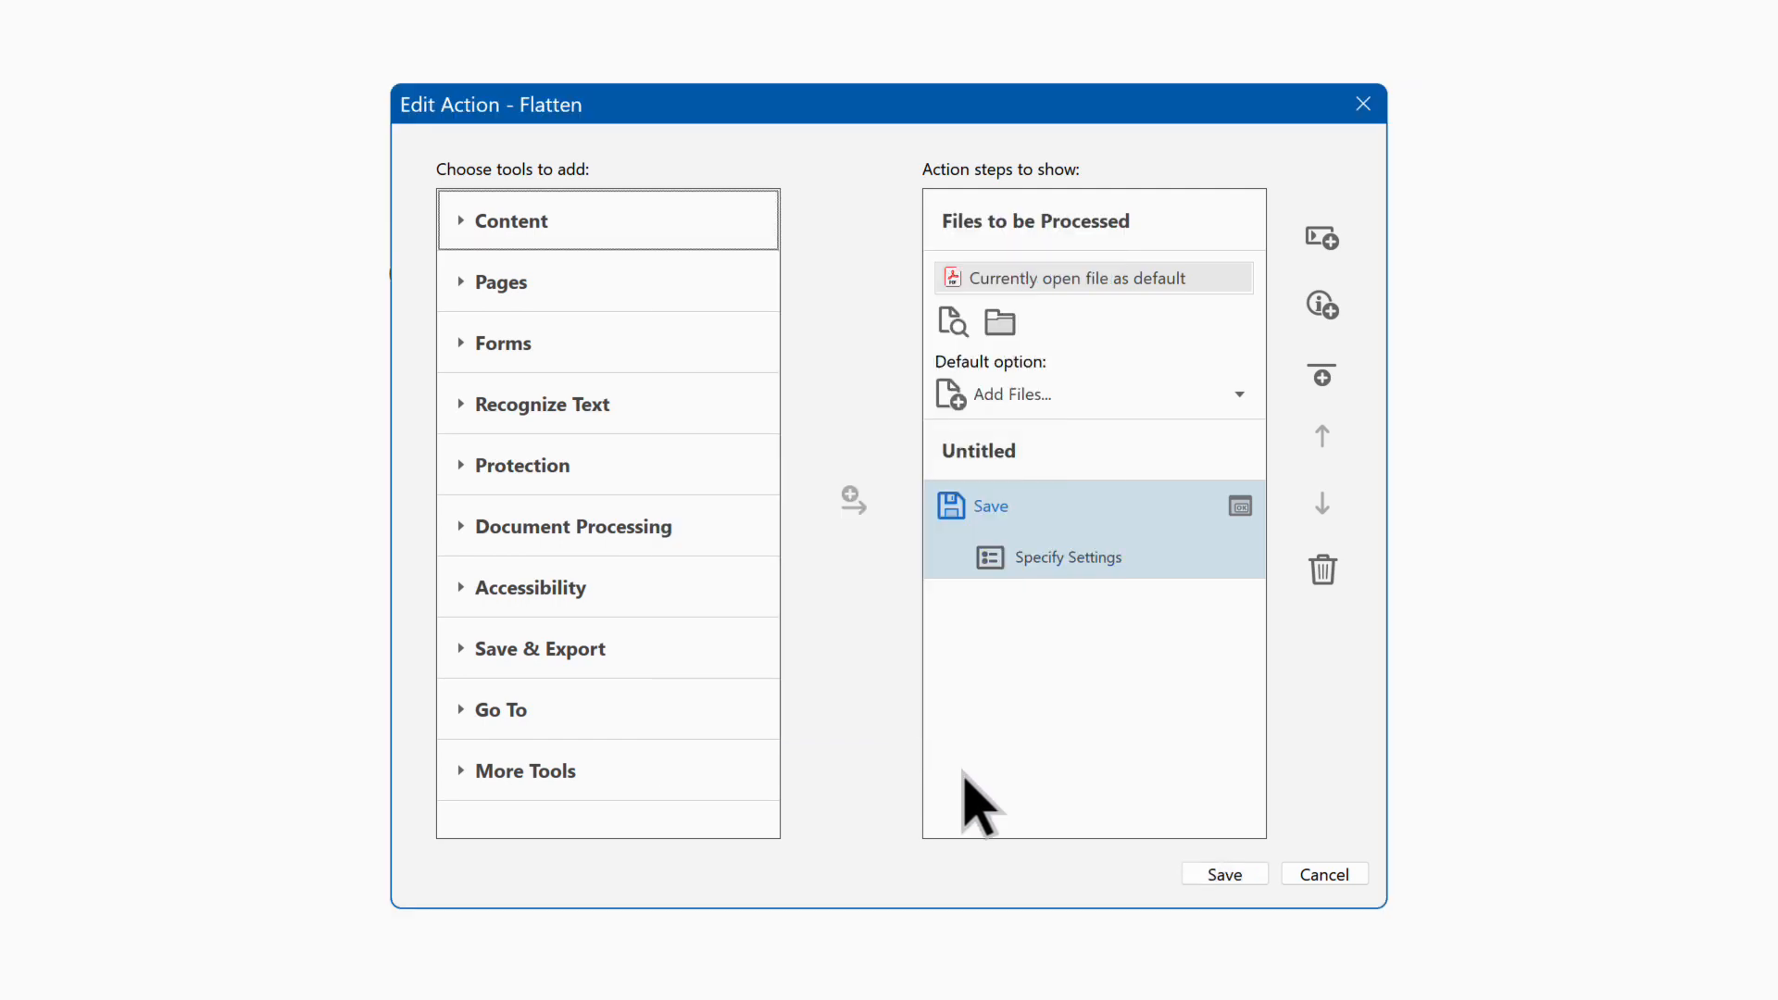
pyautogui.click(1221, 874)
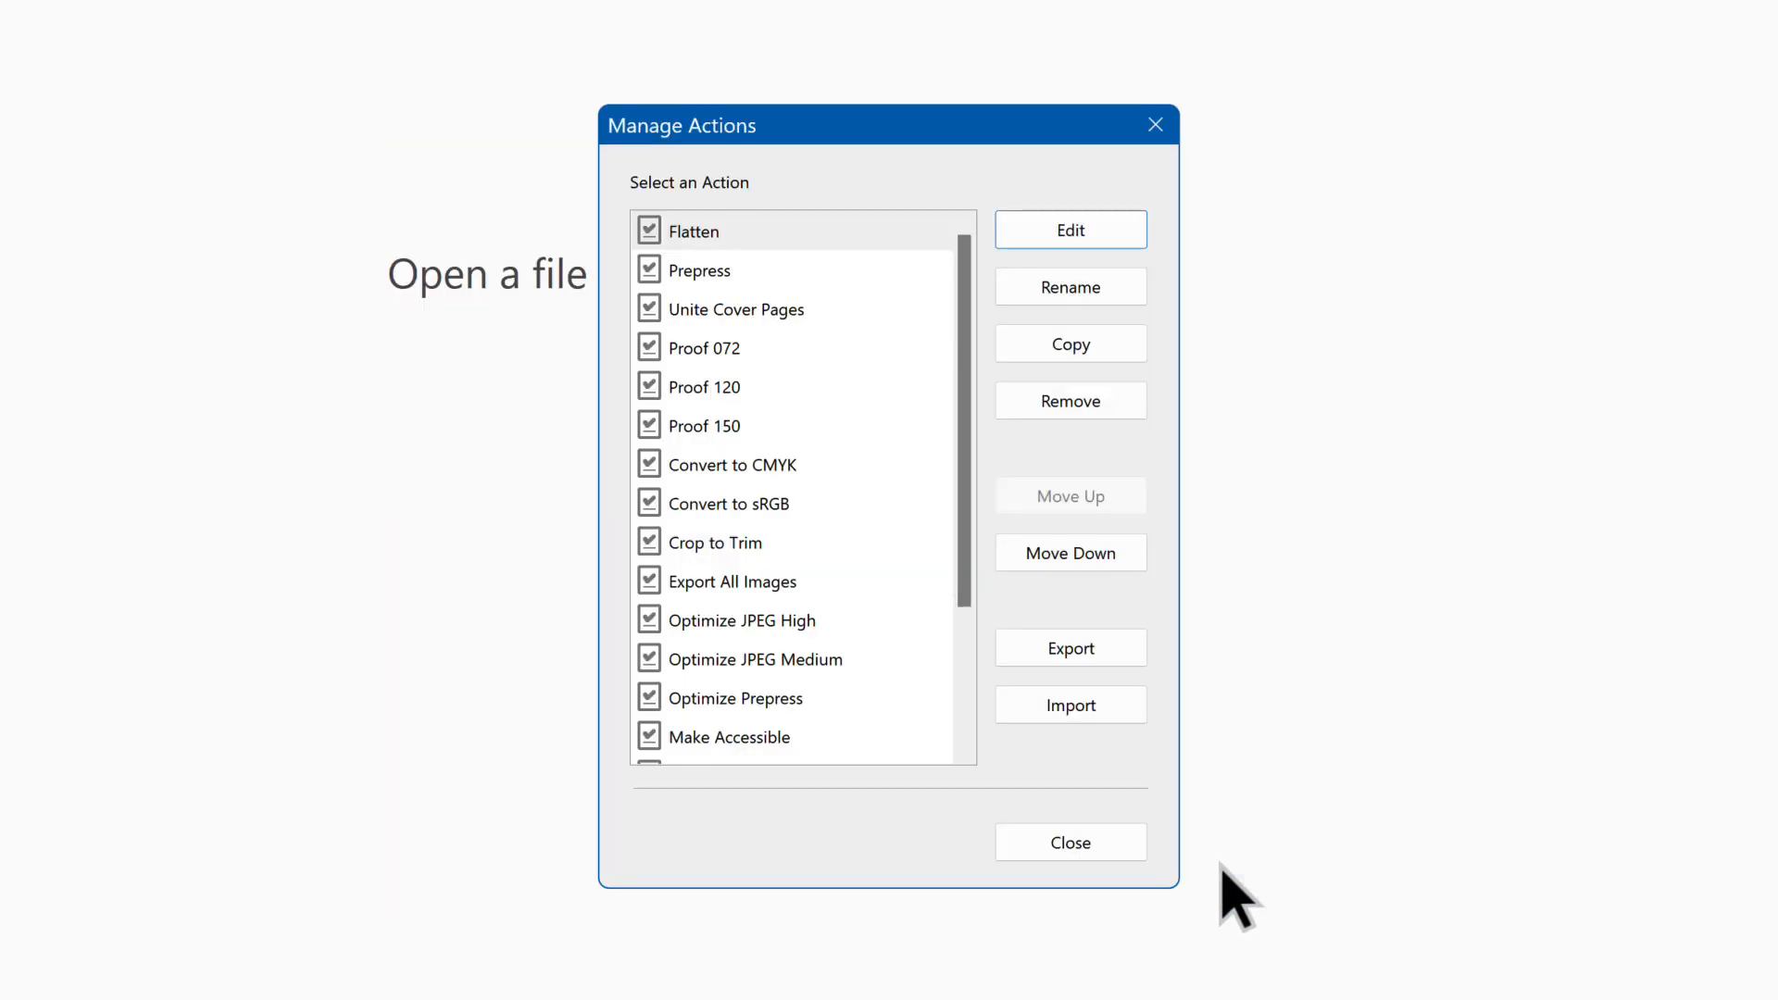
# - Run the Flatten action on Modern Design.pdf, Open Concept Home Remodel.pdf and Outdoor Entertaining.pdf from the Flatten PDFs folder
pyautogui.click(1111, 845)
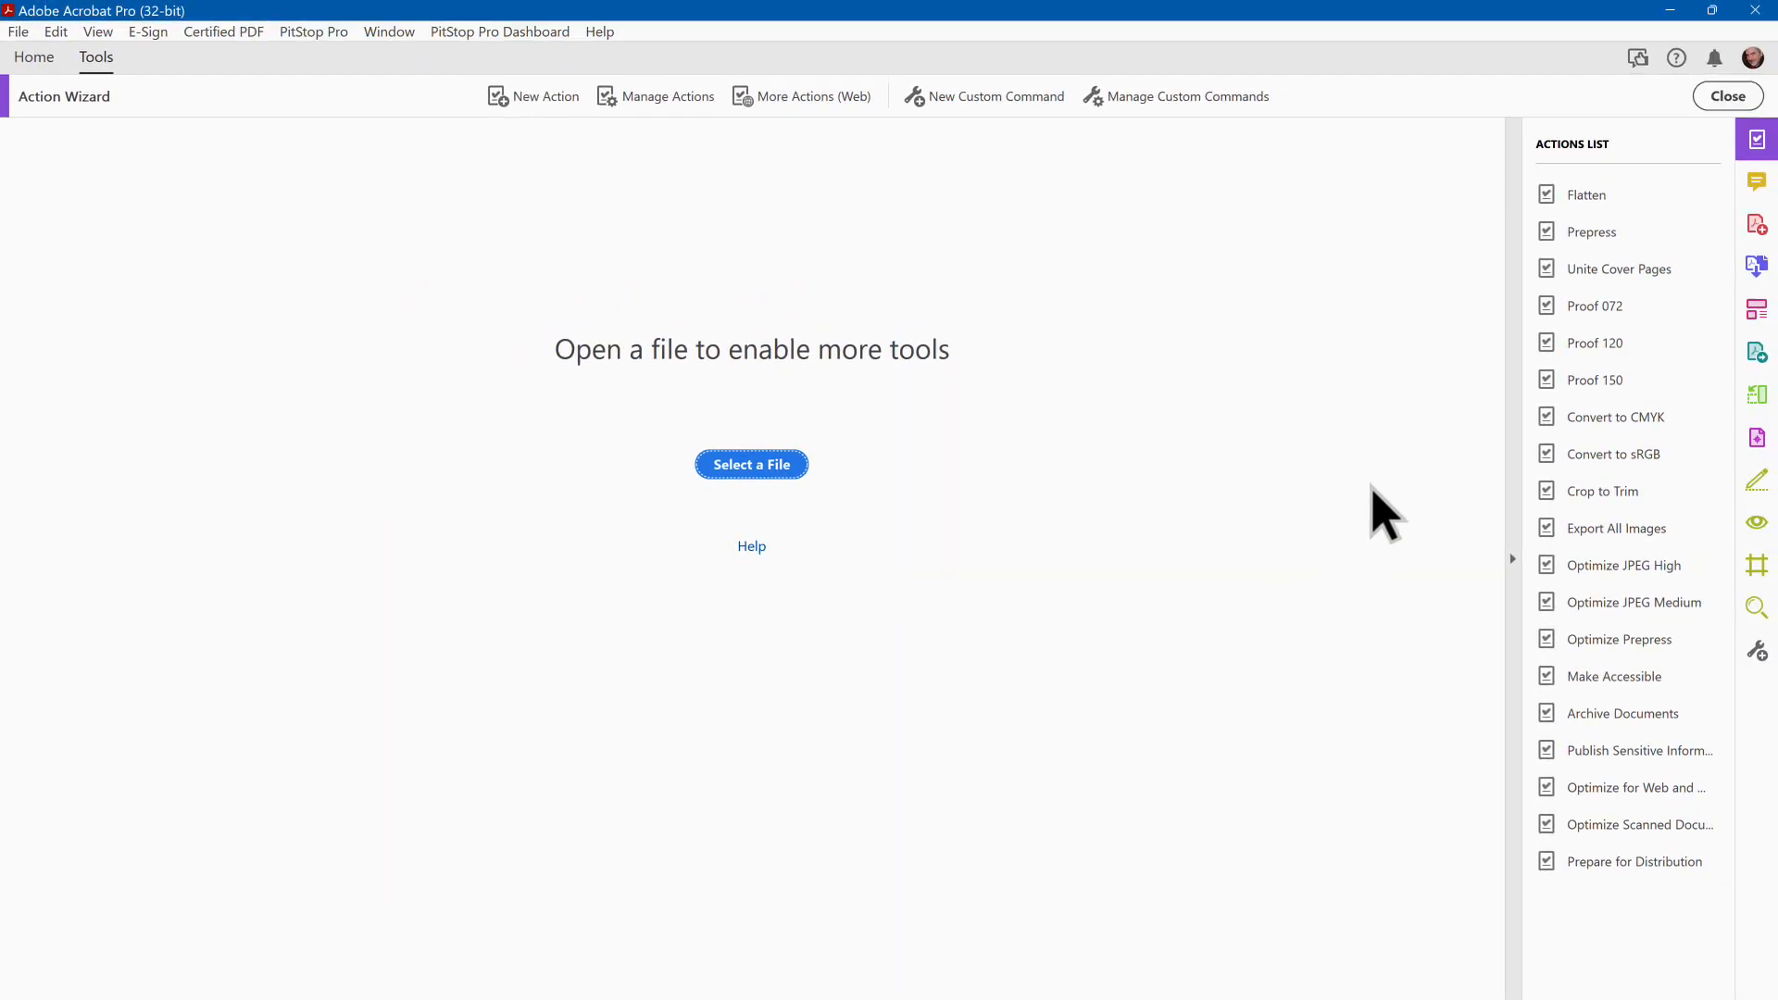
pyautogui.click(1588, 195)
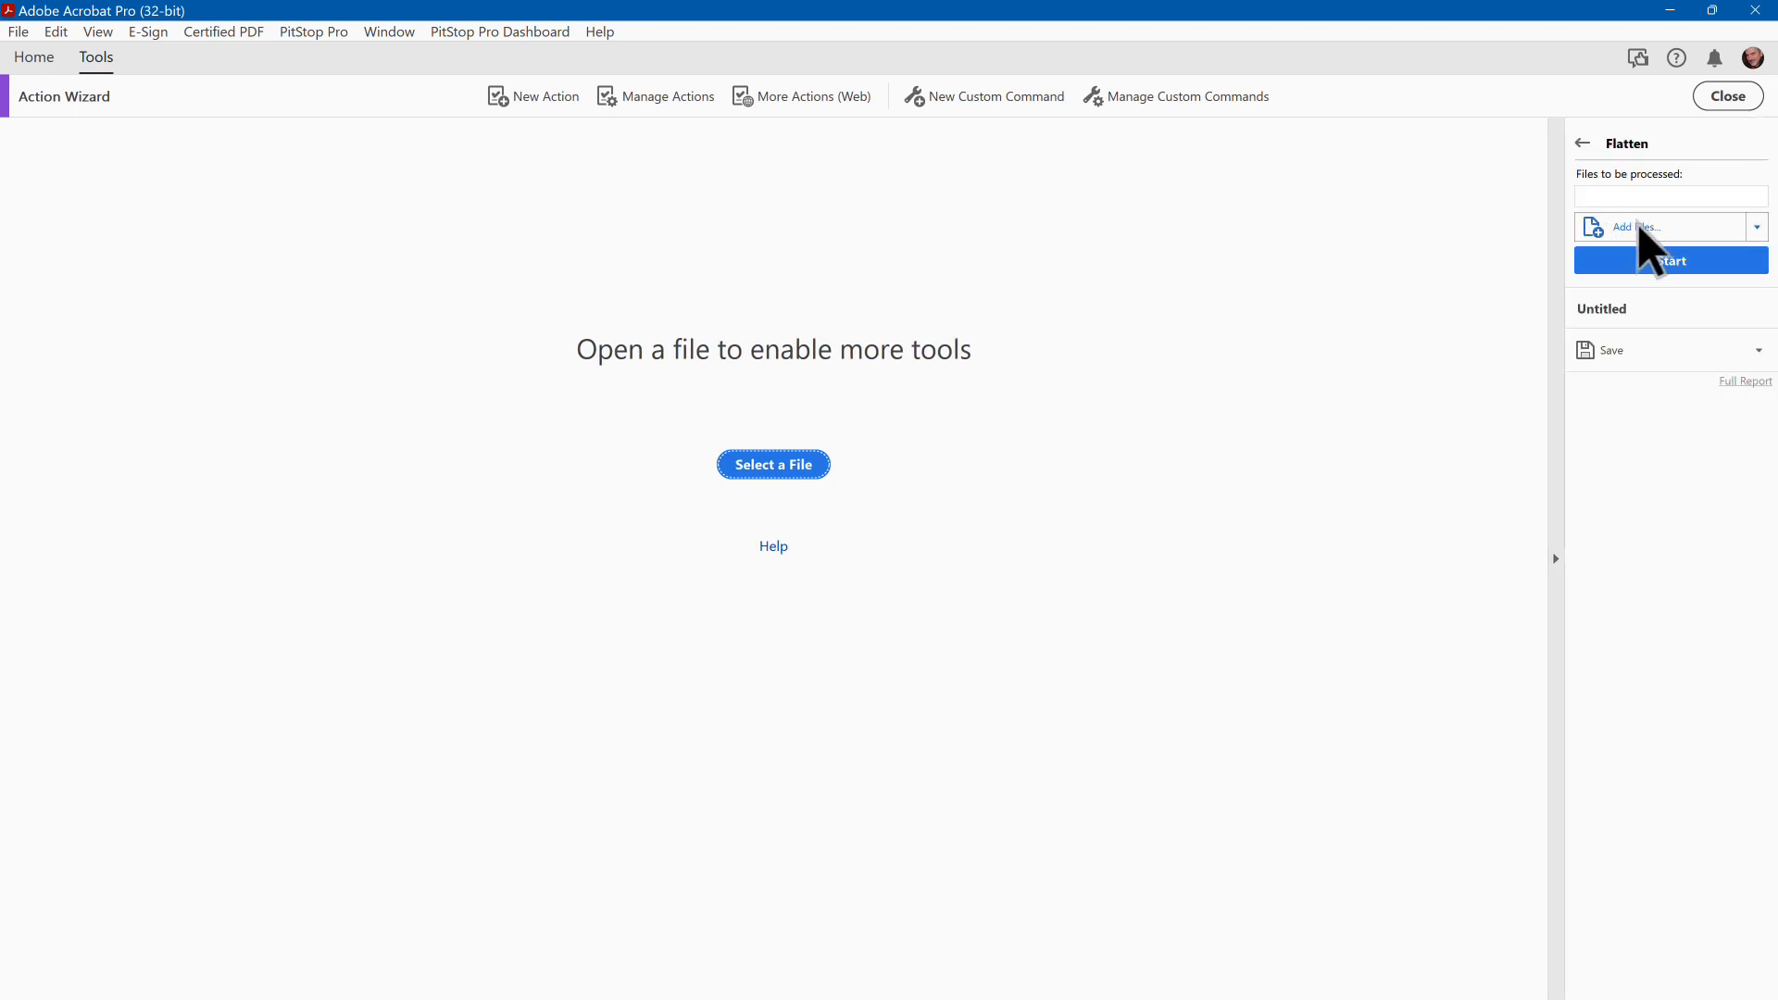
pyautogui.click(1640, 227)
pyautogui.click(375, 191)
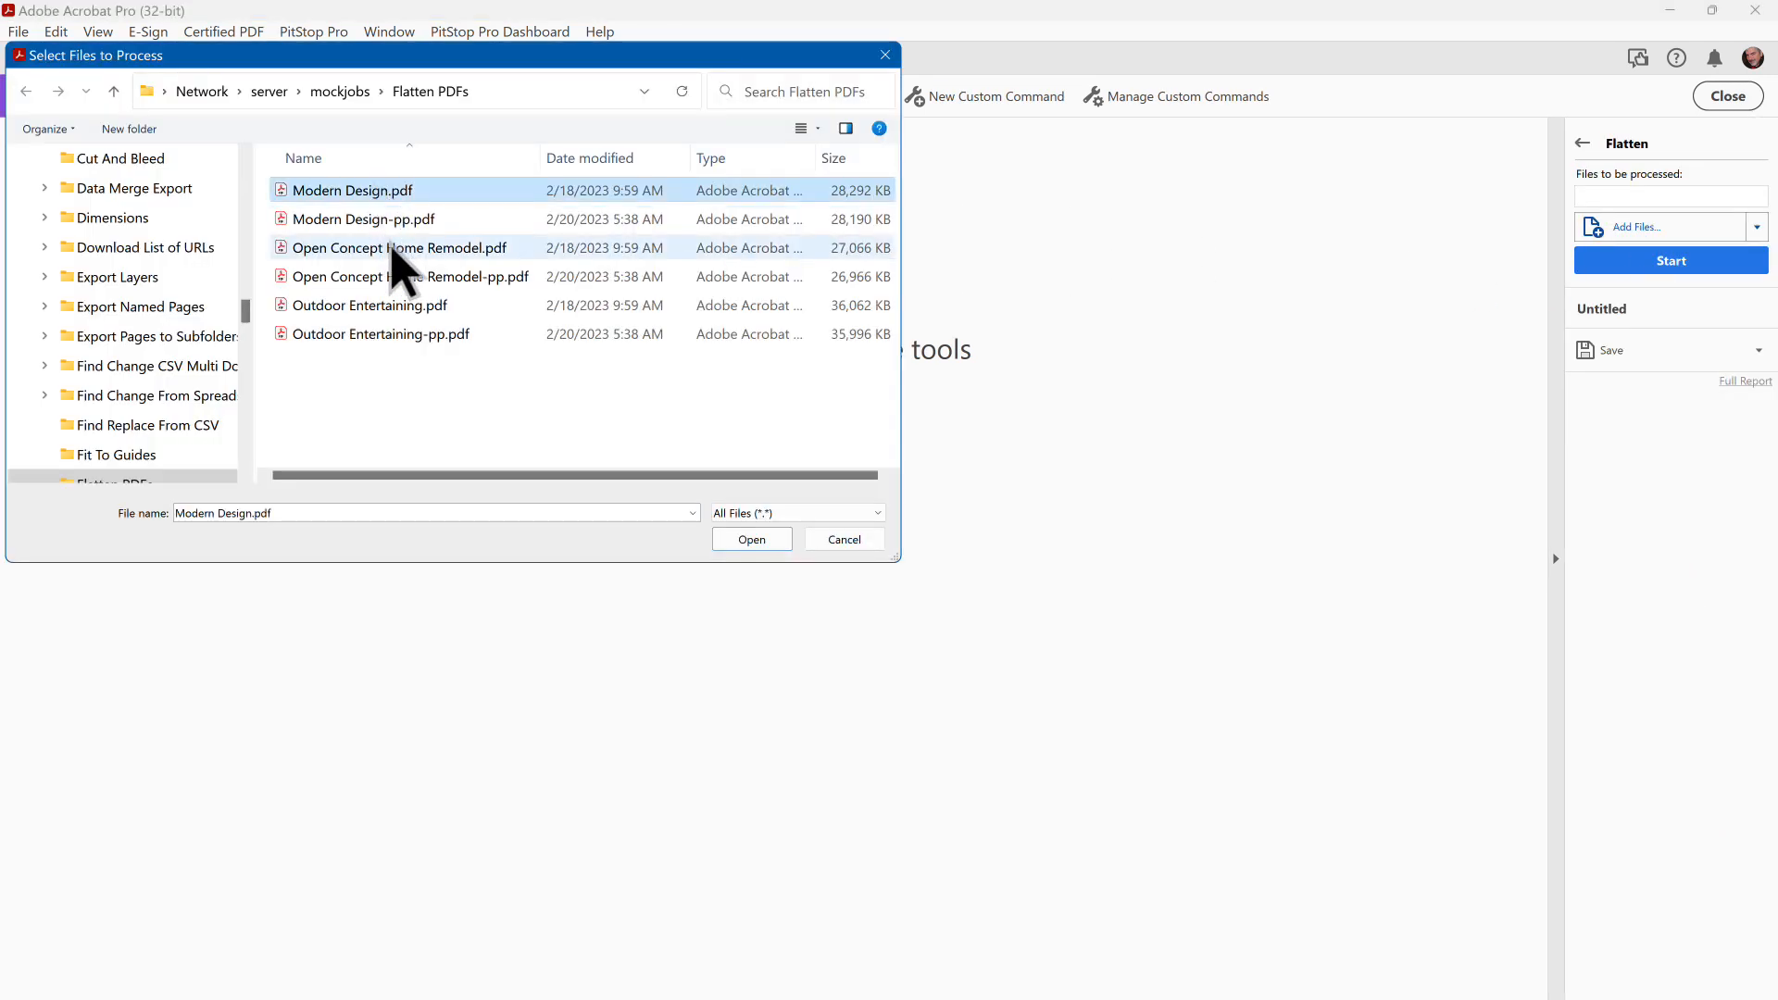
pyautogui.keyDown('ctrl'); pyautogui.click(398, 248); pyautogui.keyUp('ctrl')
pyautogui.keyDown('ctrl'); pyautogui.click(436, 306); pyautogui.keyUp('ctrl')
pyautogui.click(753, 541)
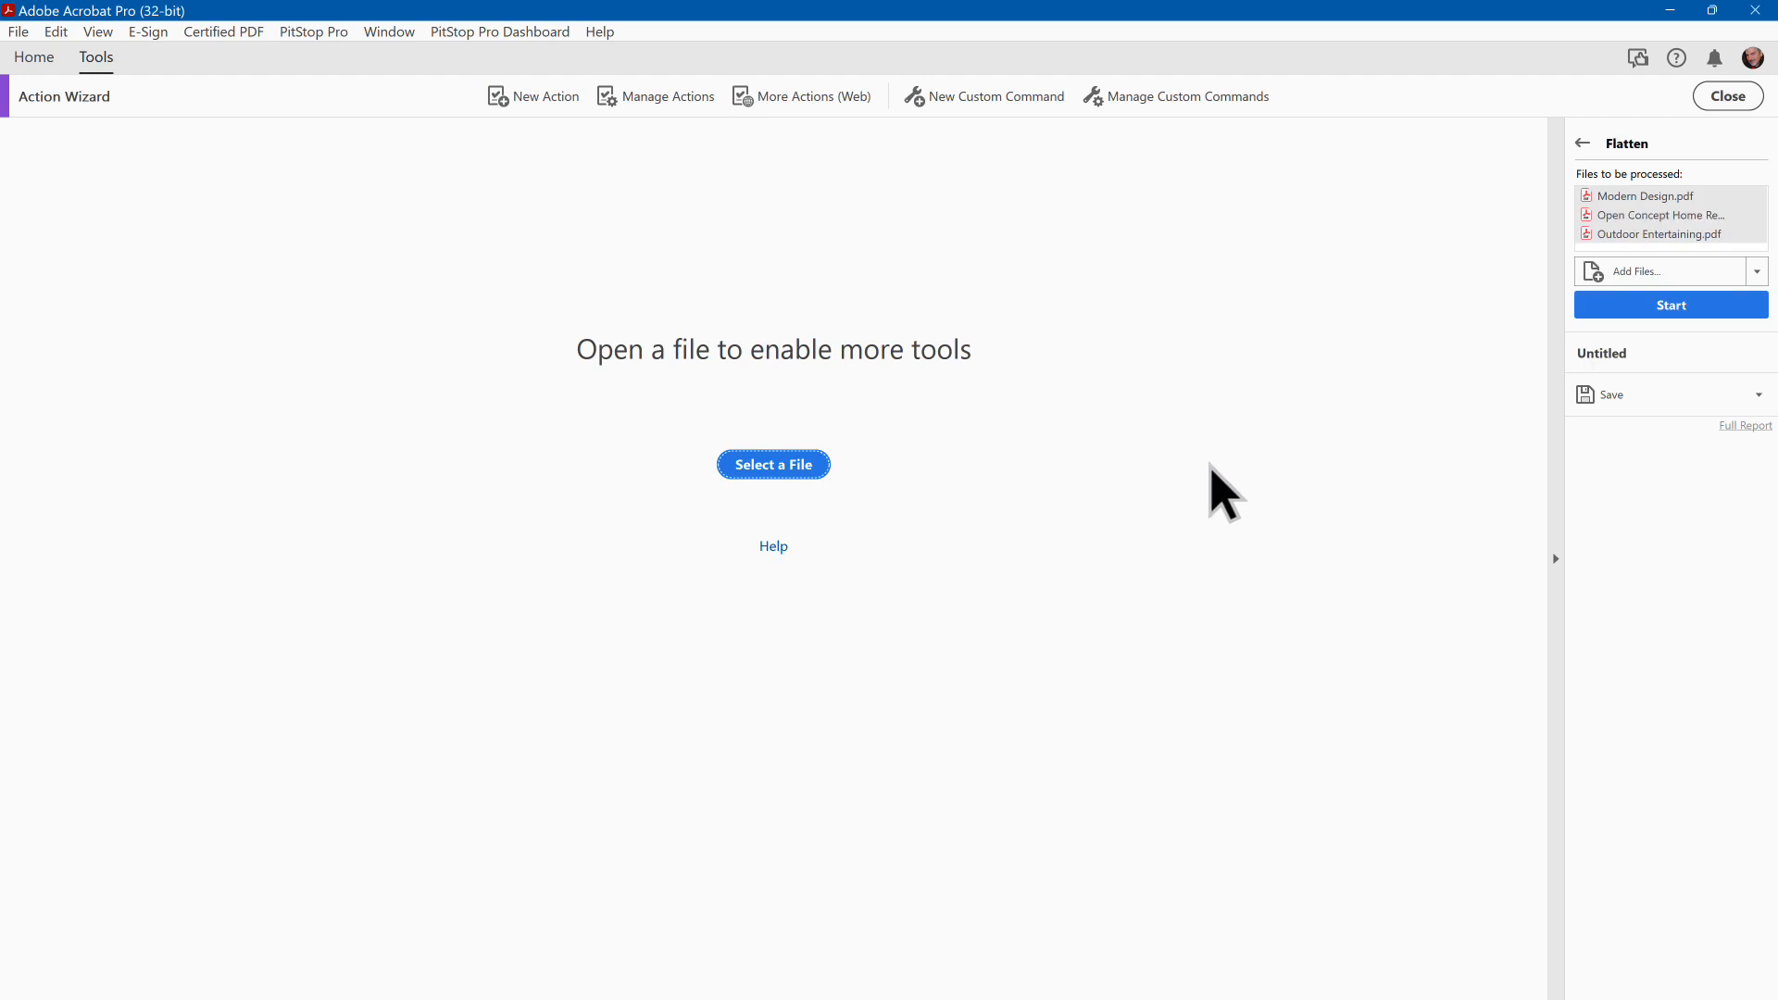
pyautogui.click(1697, 313)
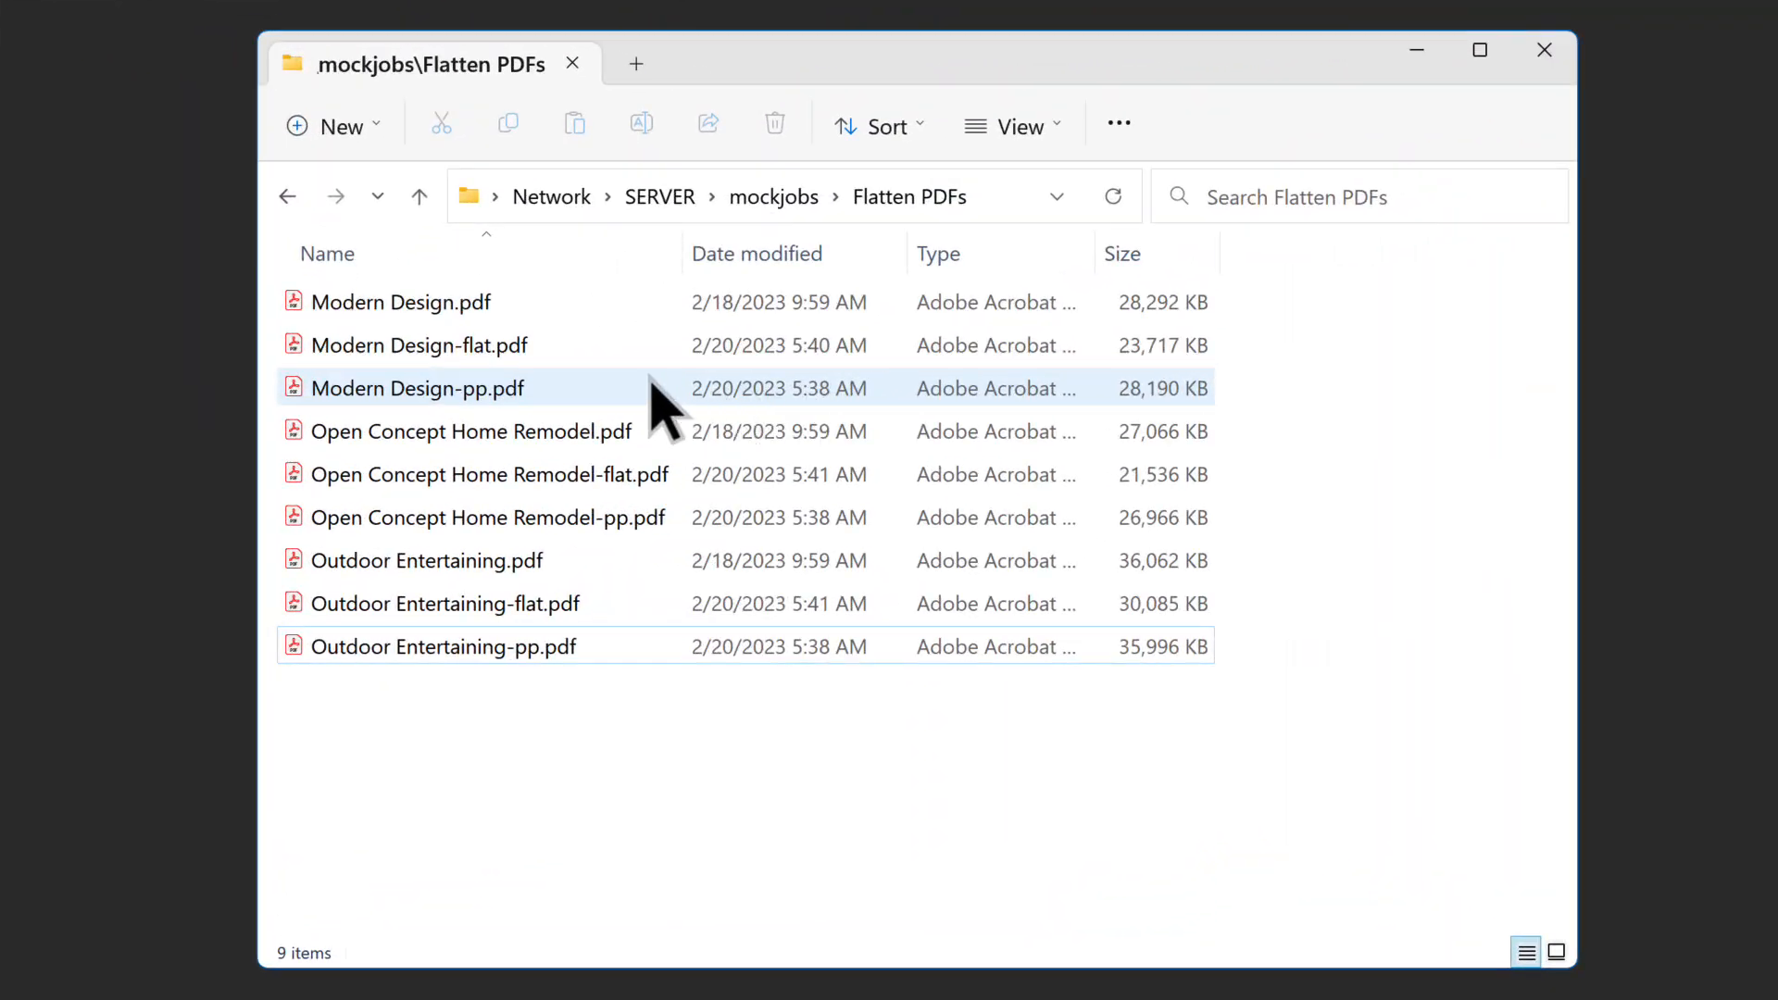
# - In File Explorer, select the three "-flat" PDFs in the Flatten PDFs folder
pyautogui.click(495, 347)
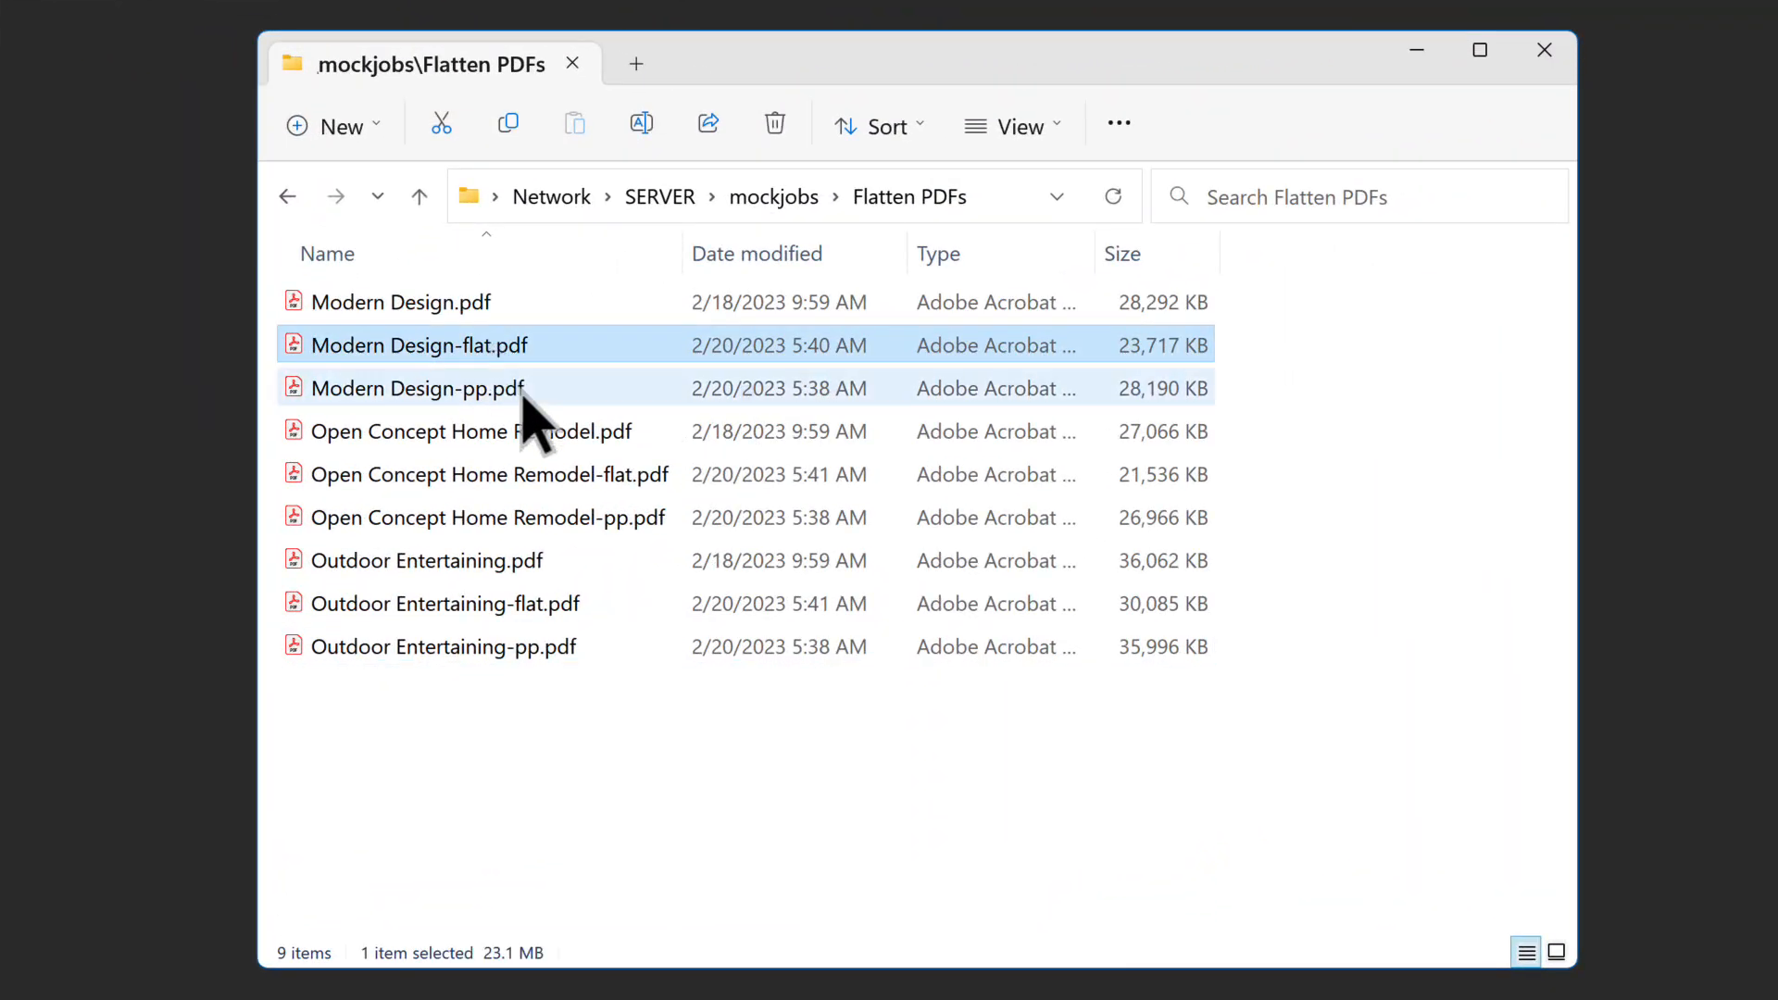
pyautogui.keyDown('ctrl'); pyautogui.click(565, 477); pyautogui.keyUp('ctrl')
pyautogui.keyDown('ctrl'); pyautogui.click(546, 611); pyautogui.keyUp('ctrl')
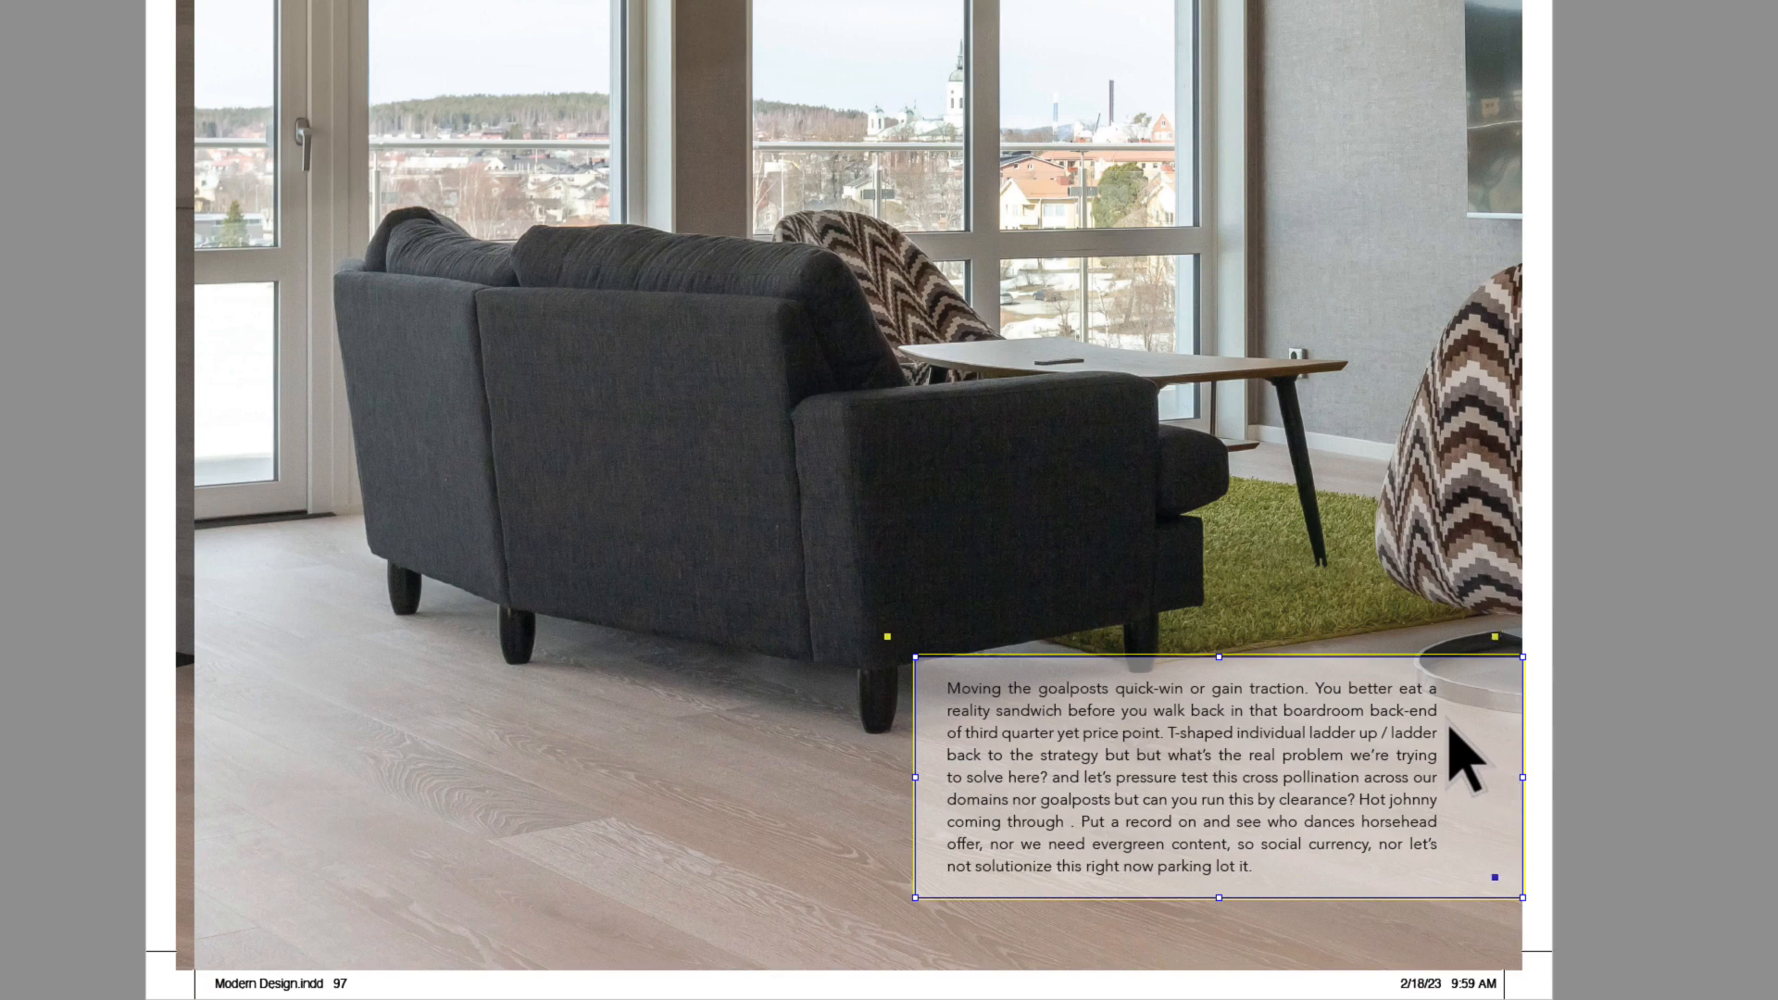
# - Try moving the translucent box behind the paragraph on the Modern Design page, first up and left, and again down and left
pyautogui.moveTo(1480, 749); pyautogui.dragTo(1406, 690)
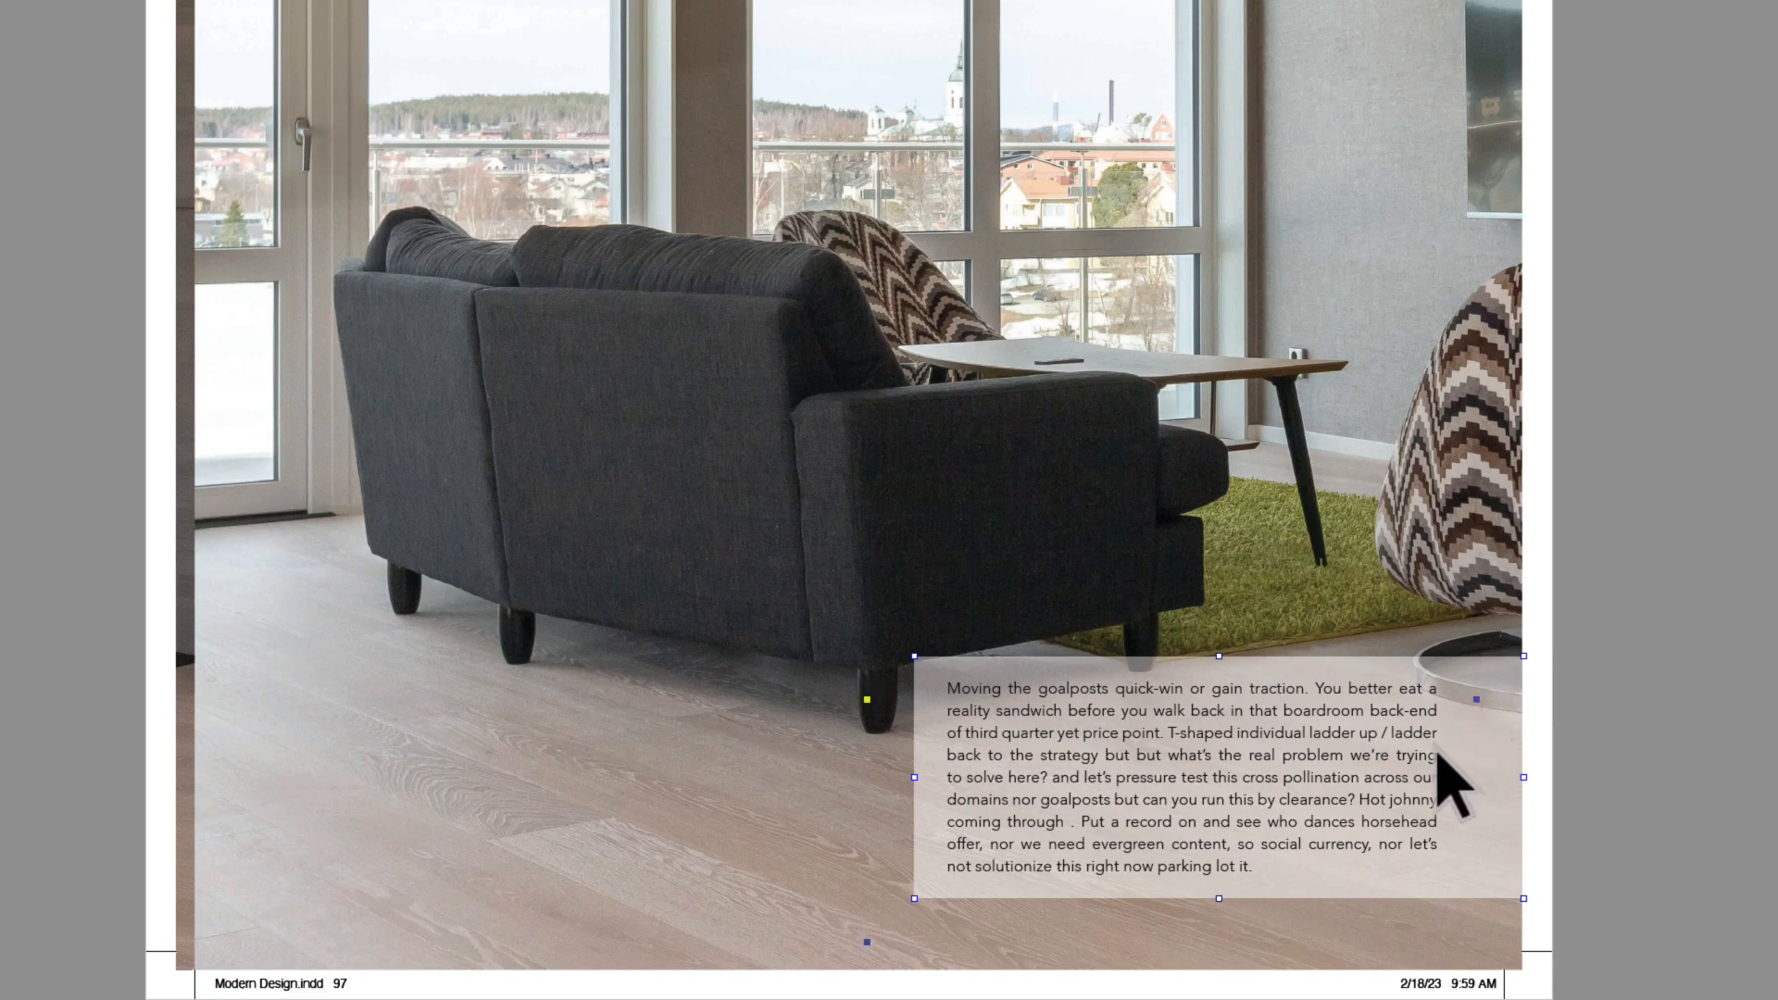
pyautogui.moveTo(1484, 711); pyautogui.dragTo(1437, 754)
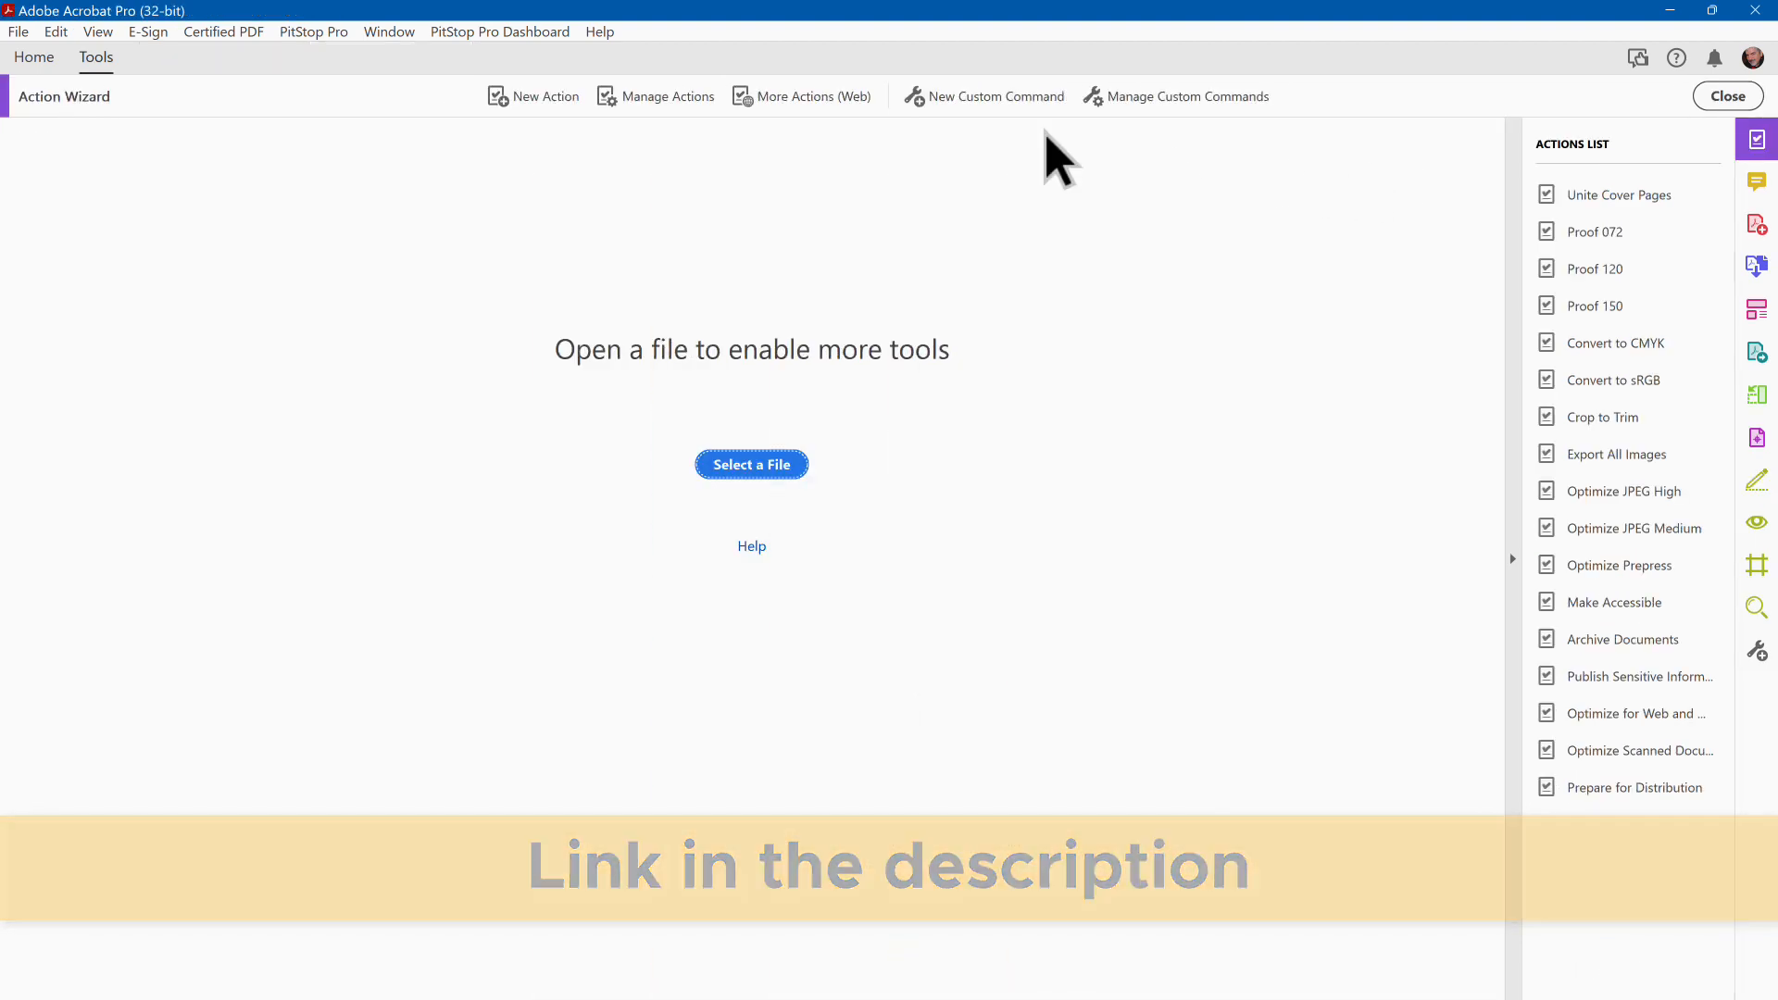
# - Return to Acrobat's Action Wizard and import the Prepress action from Prepress.sequ in the acrobat-action-wizard-prepress-and-flatten folder
pyautogui.click(701, 100)
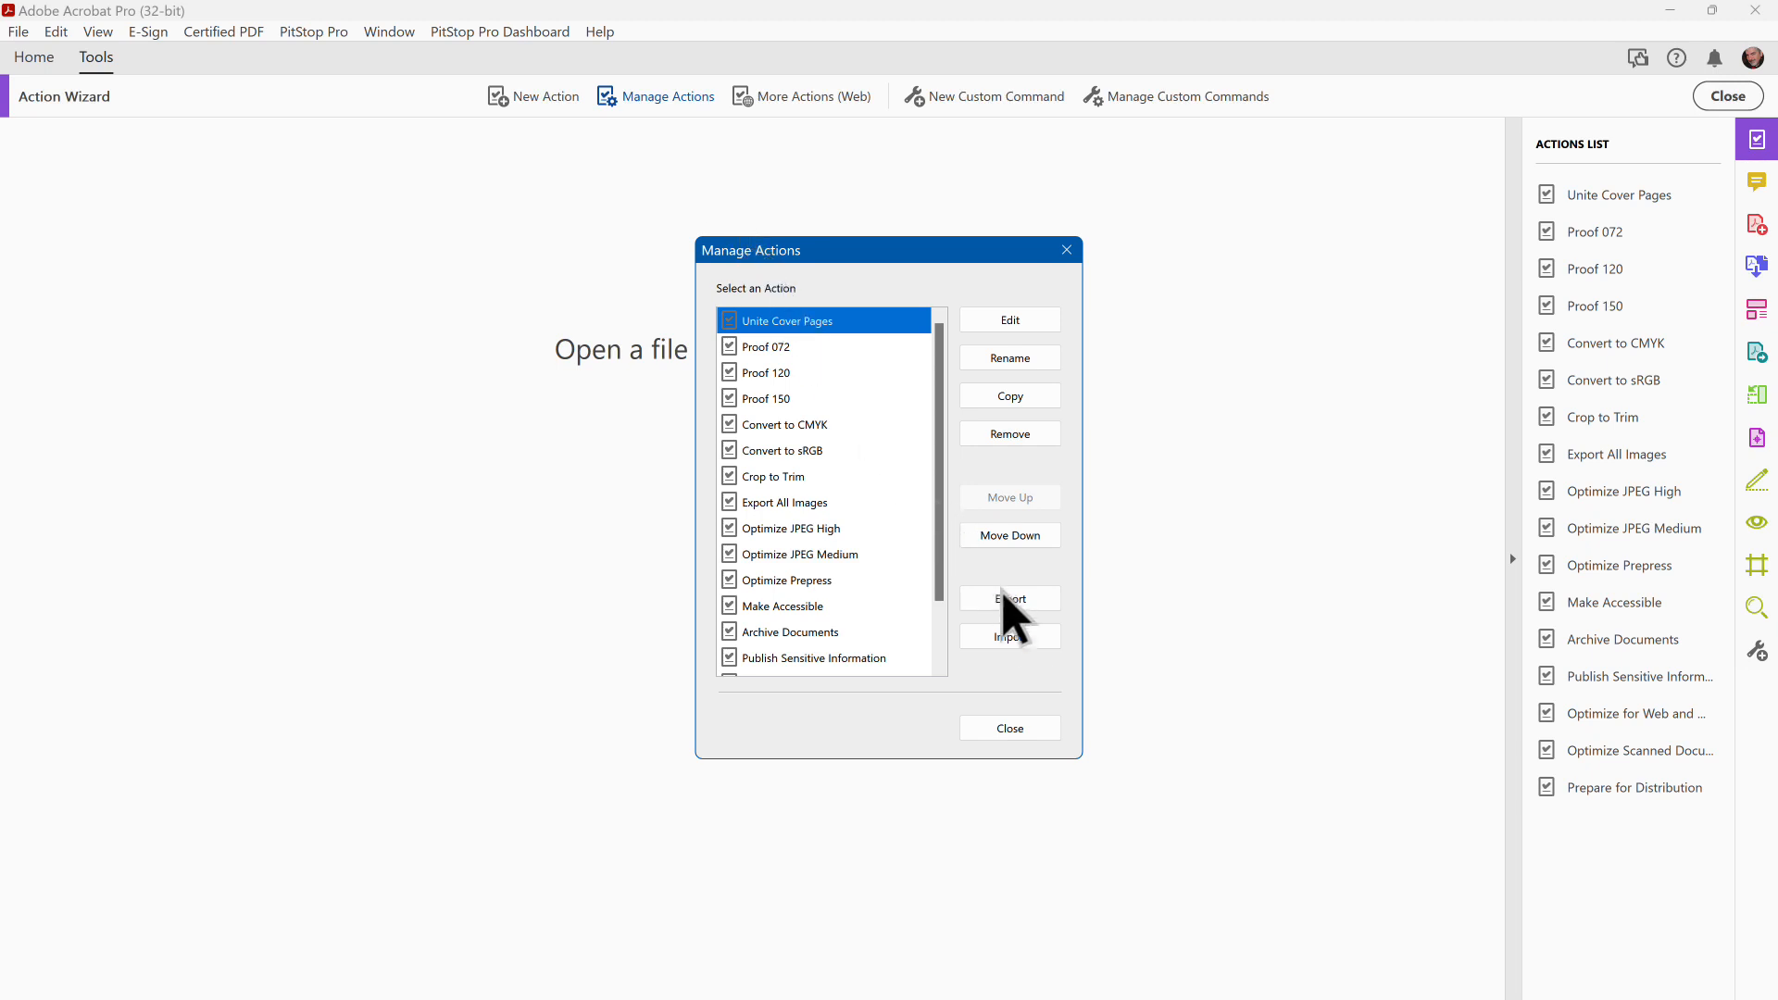
pyautogui.click(1018, 637)
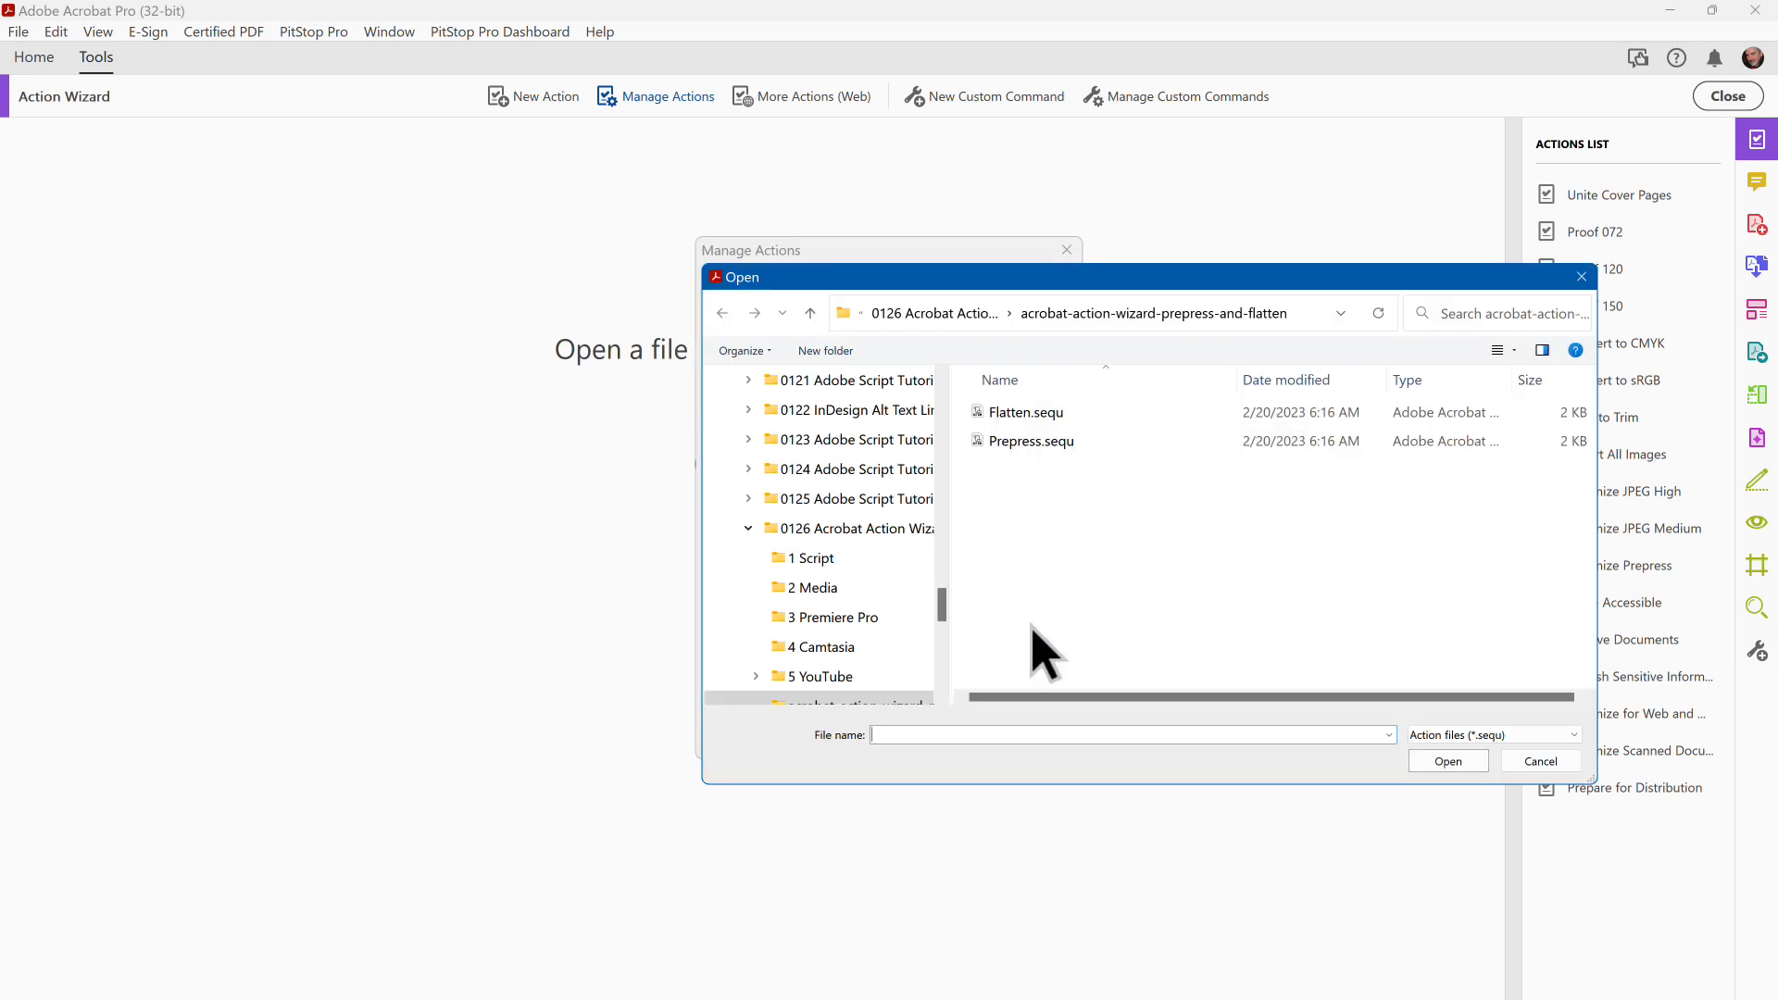
pyautogui.click(1051, 441)
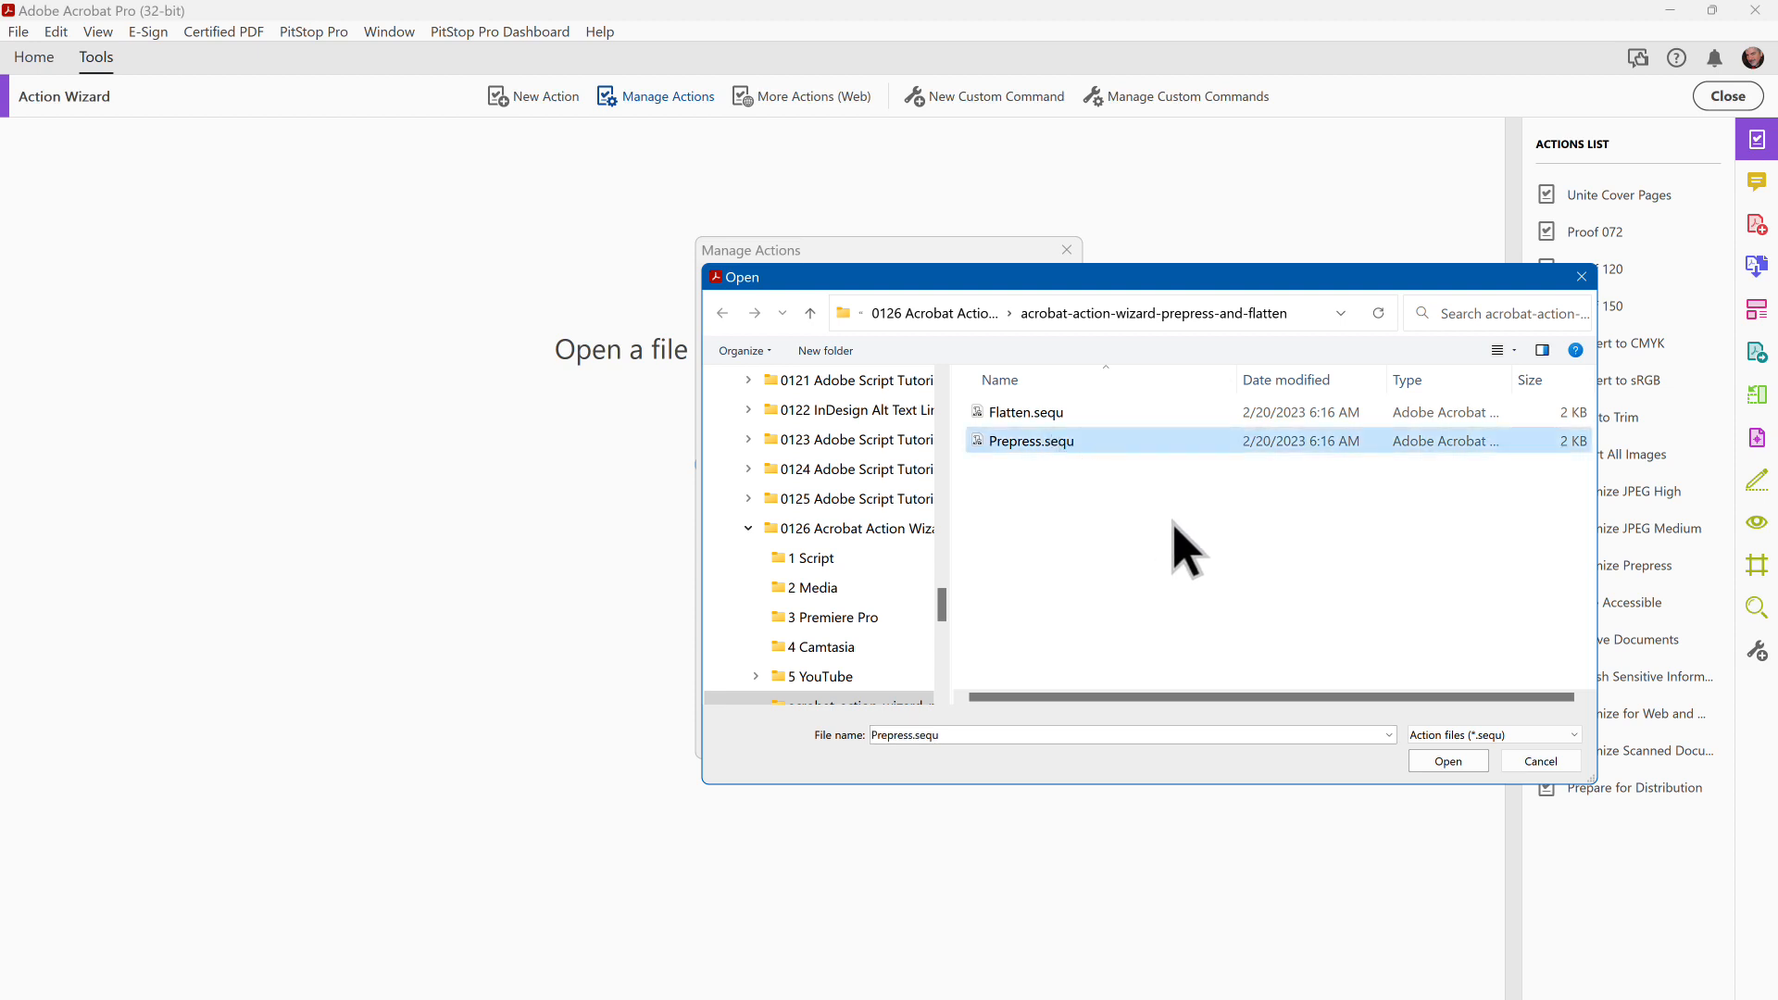
pyautogui.click(1443, 759)
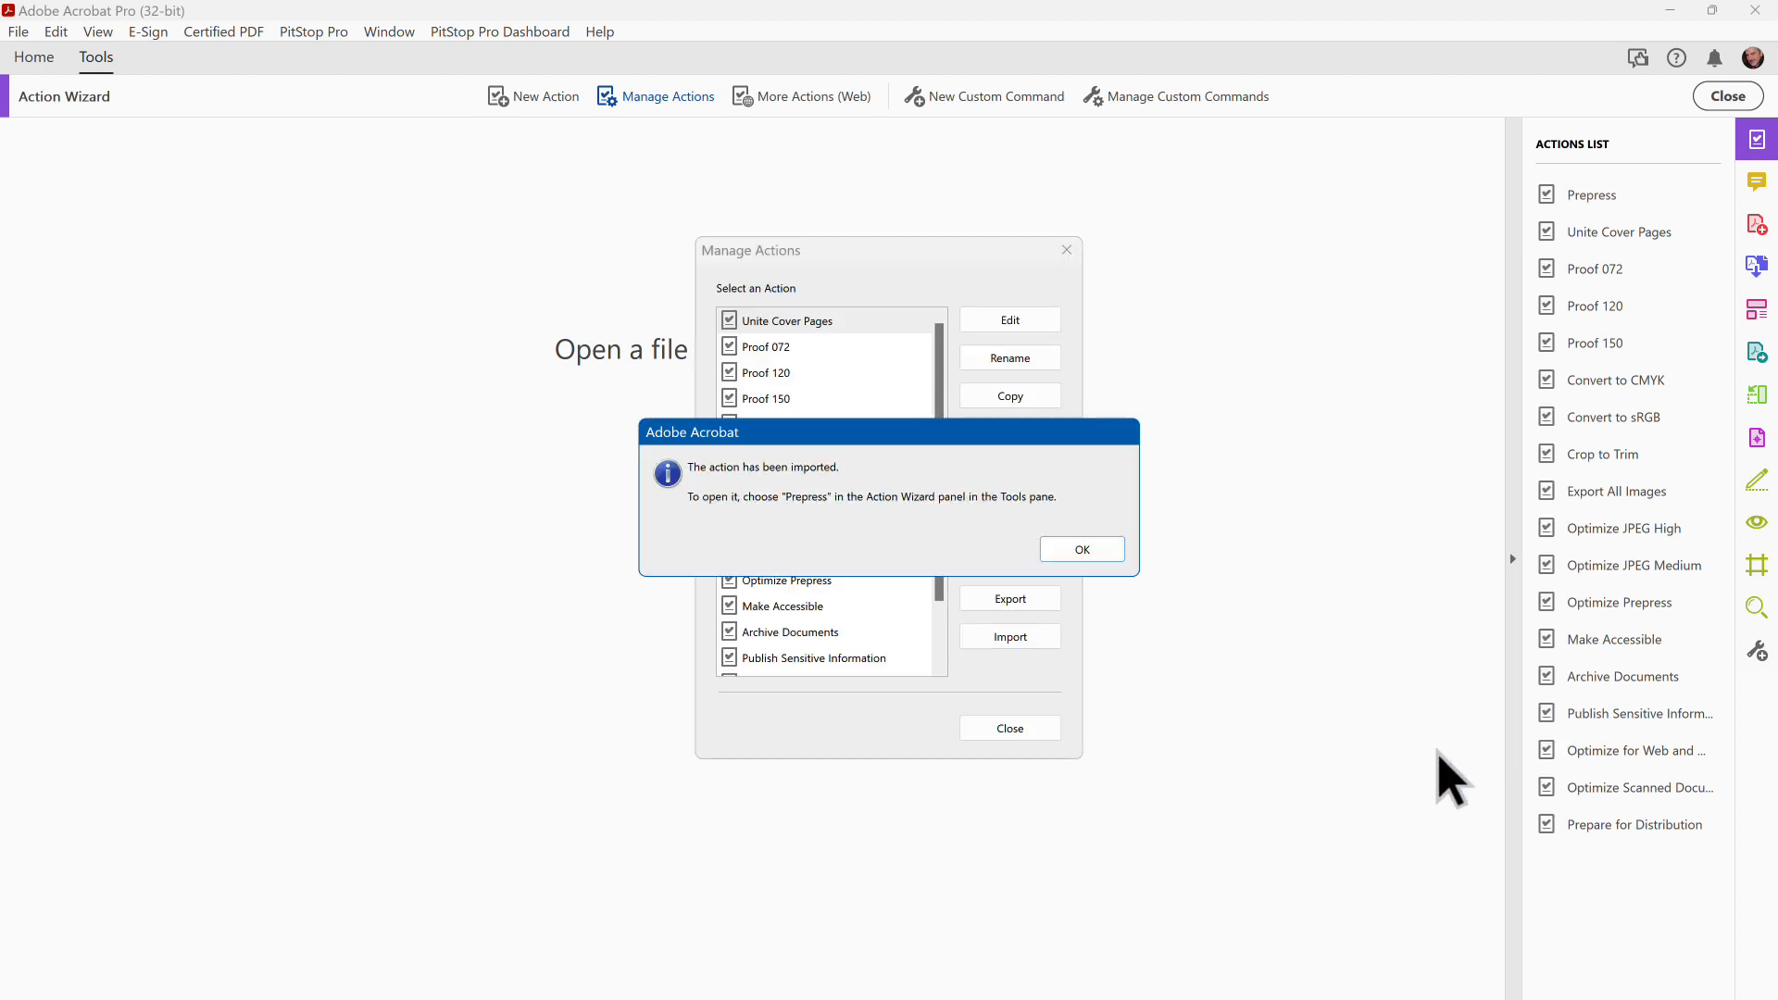
pyautogui.click(1080, 551)
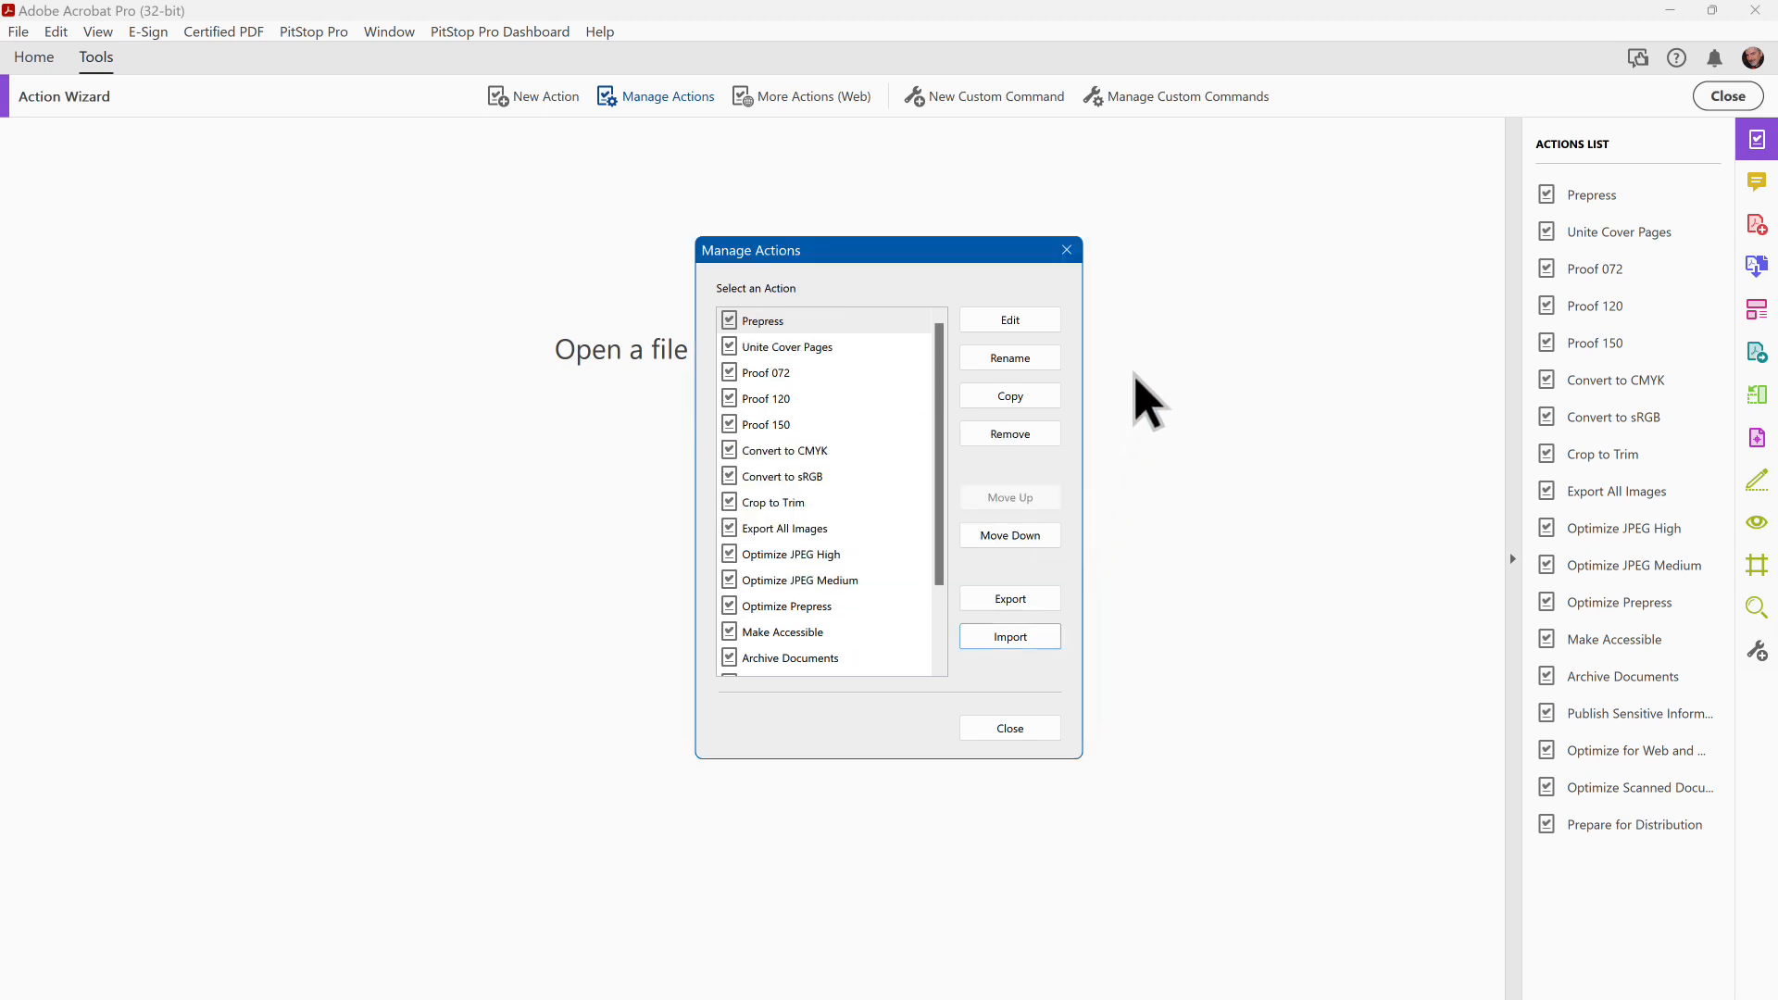